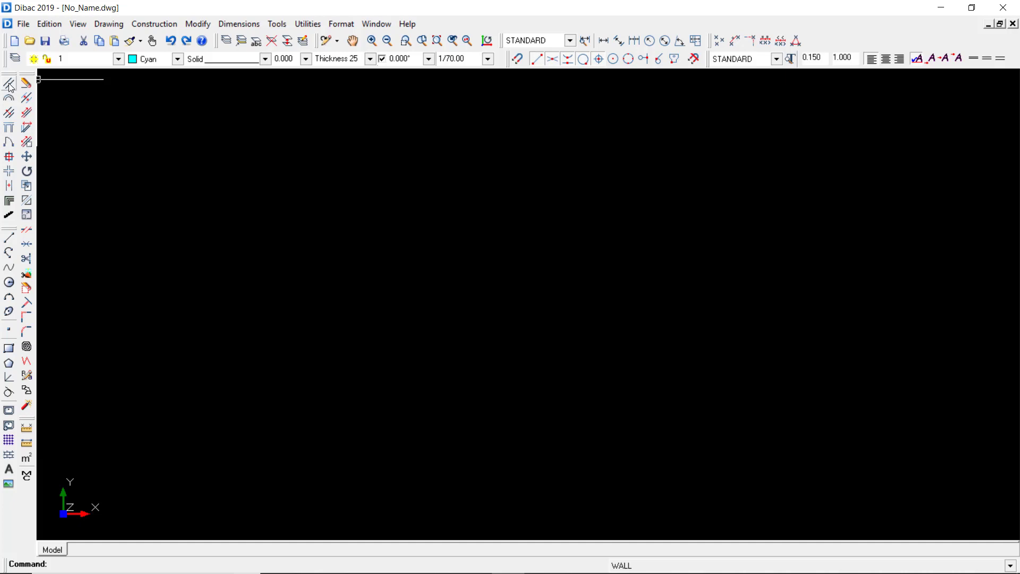
Draw the upper exterior wall with the Wall tool at Thickness 25, 22 units long horizontally
left_click(9, 84)
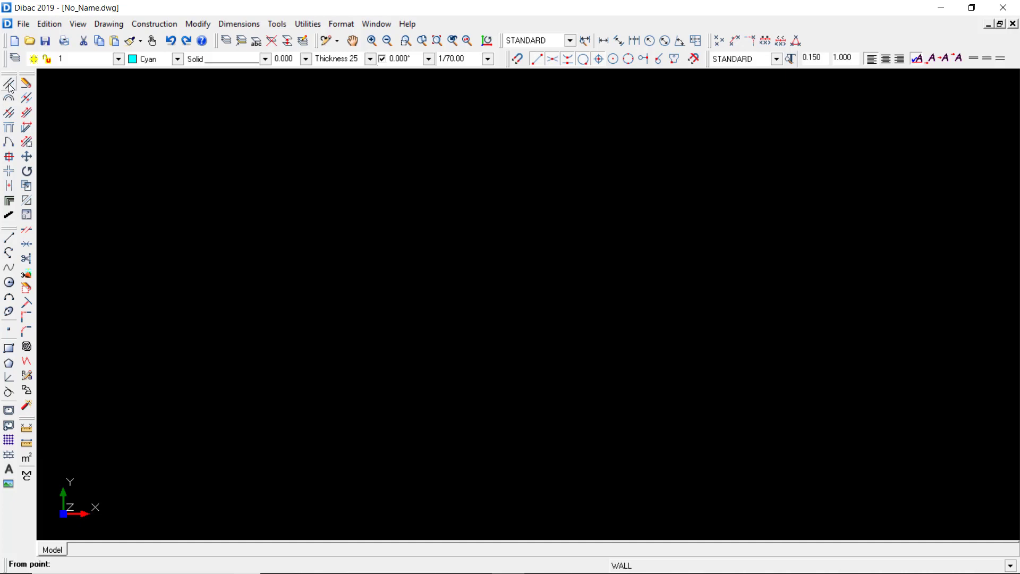
left_click(155, 199)
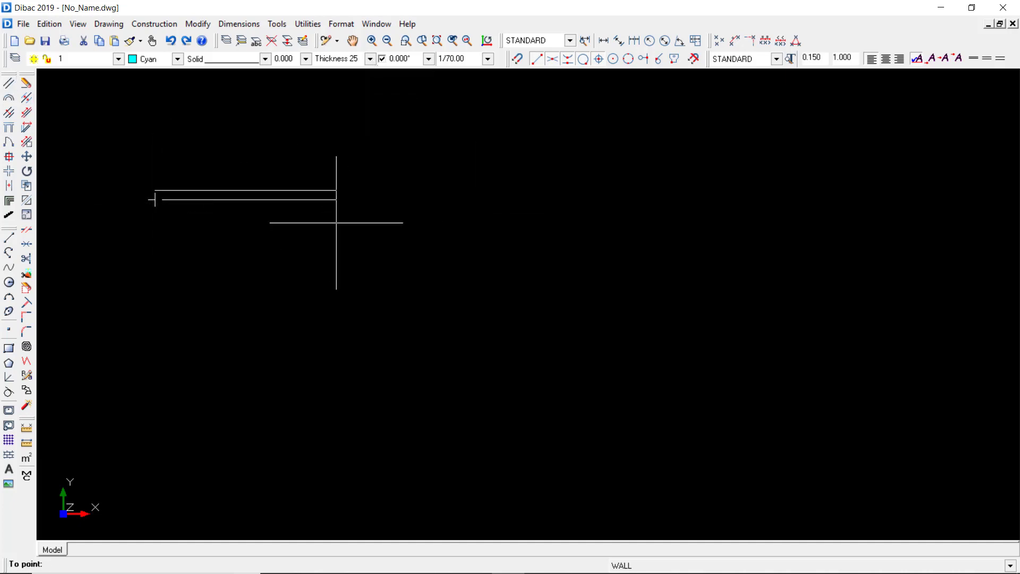
type("22")
key("Return")
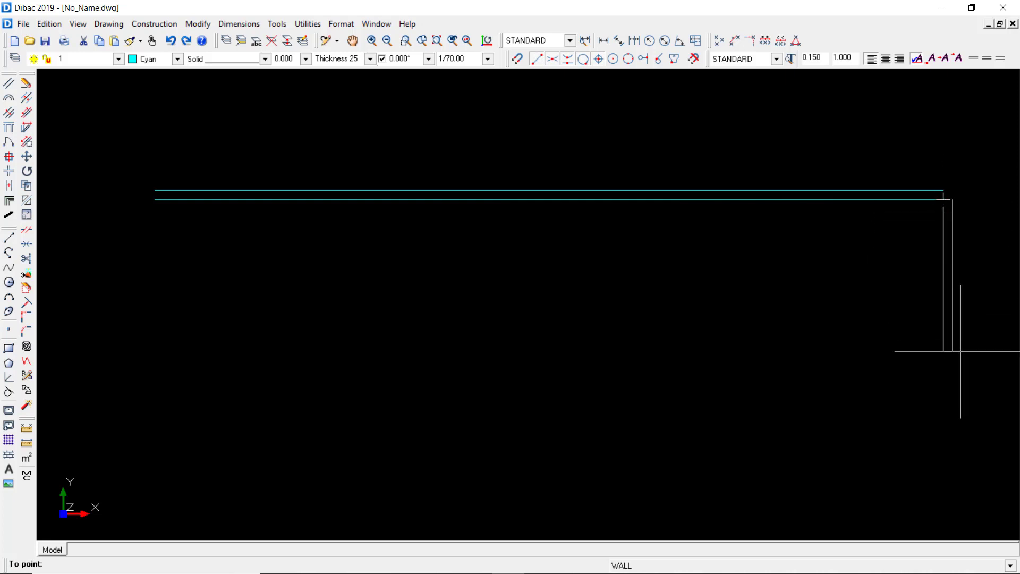
Continue the exterior wall around the stepped outline, flipping the thickness inward, and close it at the start point with a slanted wall, ortho off
key("Tab")
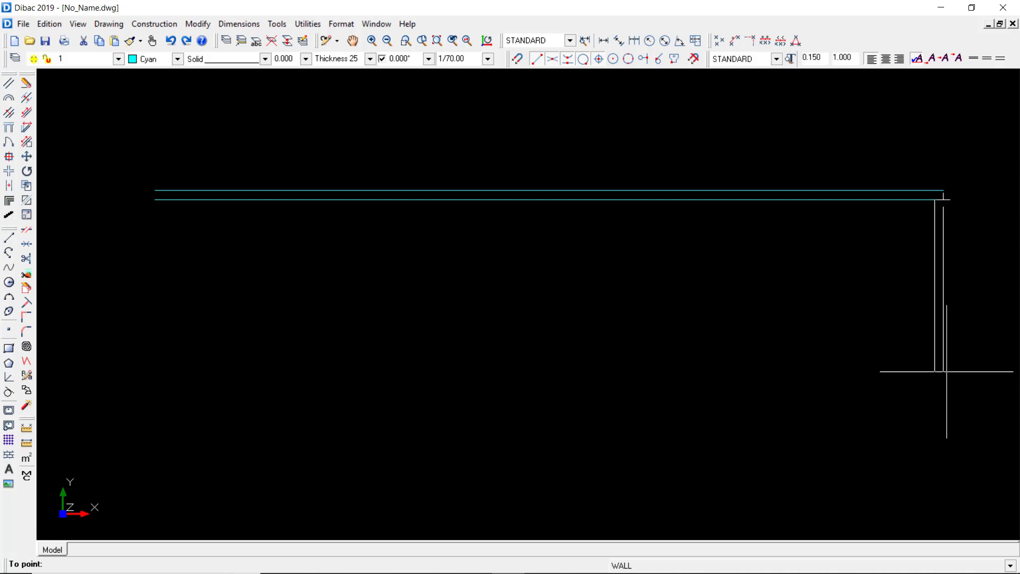
key("Tab")
key("Tab")
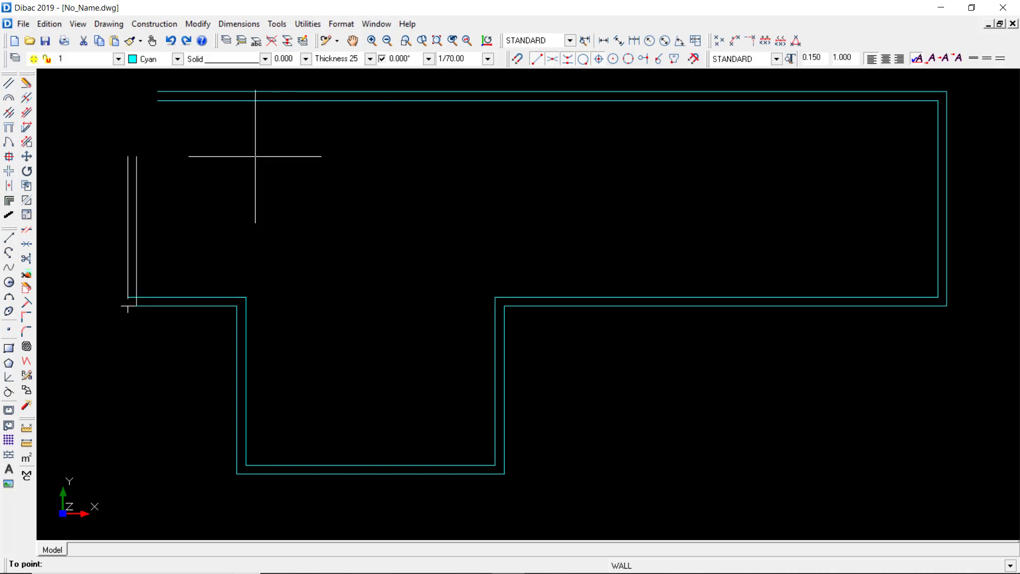
key("F8")
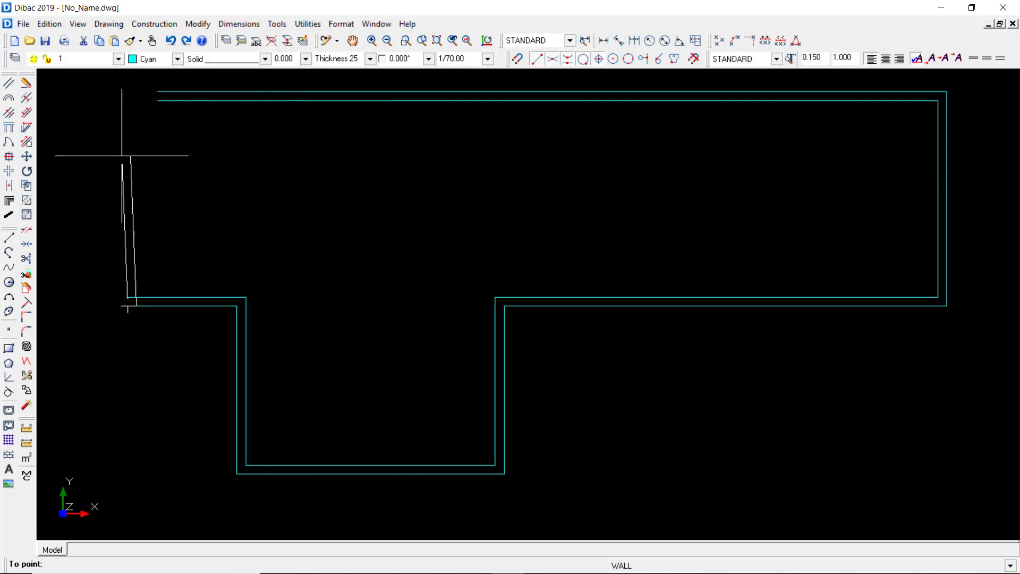
left_click(158, 91)
key("Escape")
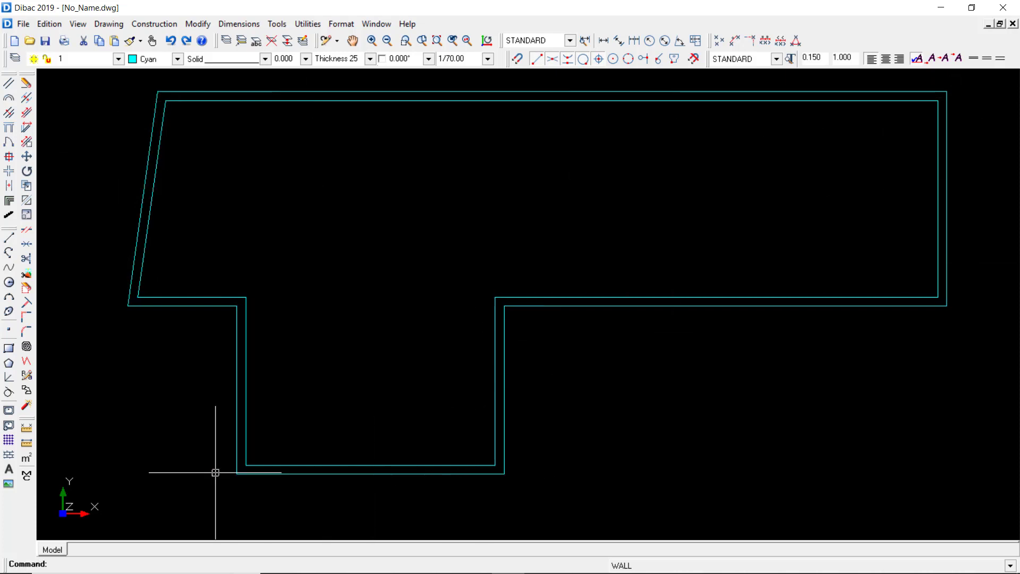
Add 0.100-thick parallel partitions inside the long wing, the first 3.400 from the inner face of the right-hand exterior wall
middle_click_drag(85, 94, 72, 107)
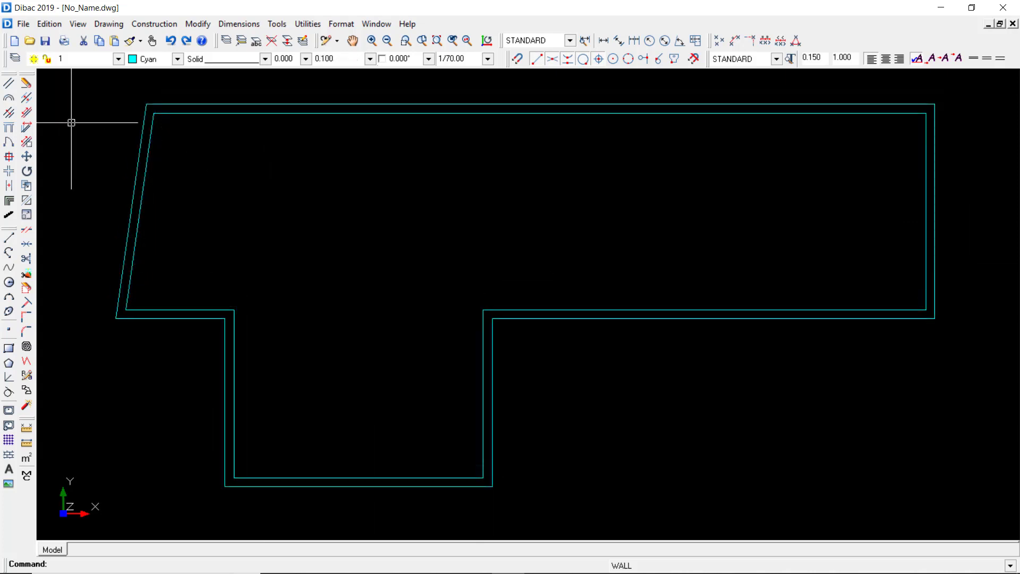
left_click(9, 113)
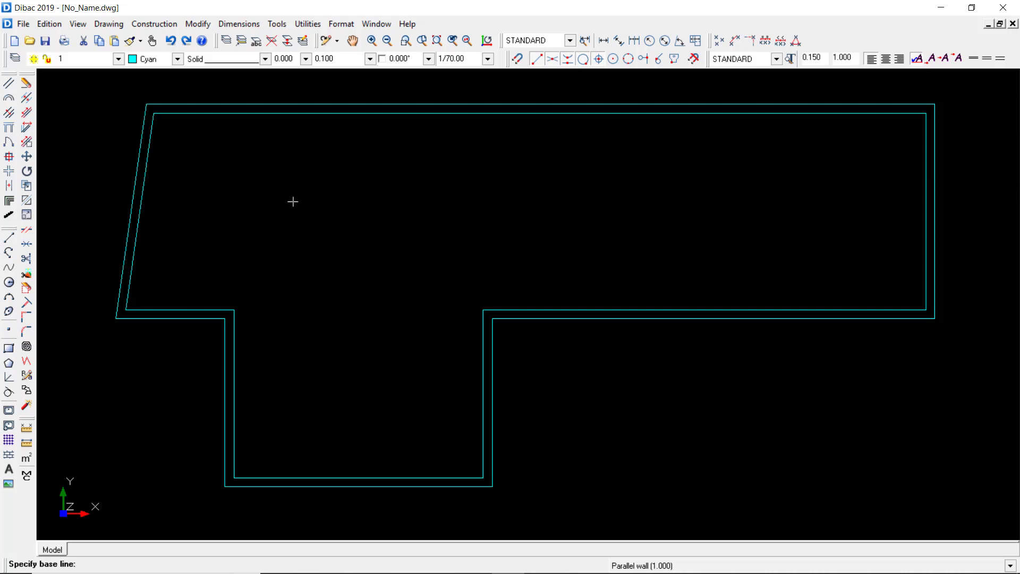
type("3.400")
left_click(926, 189)
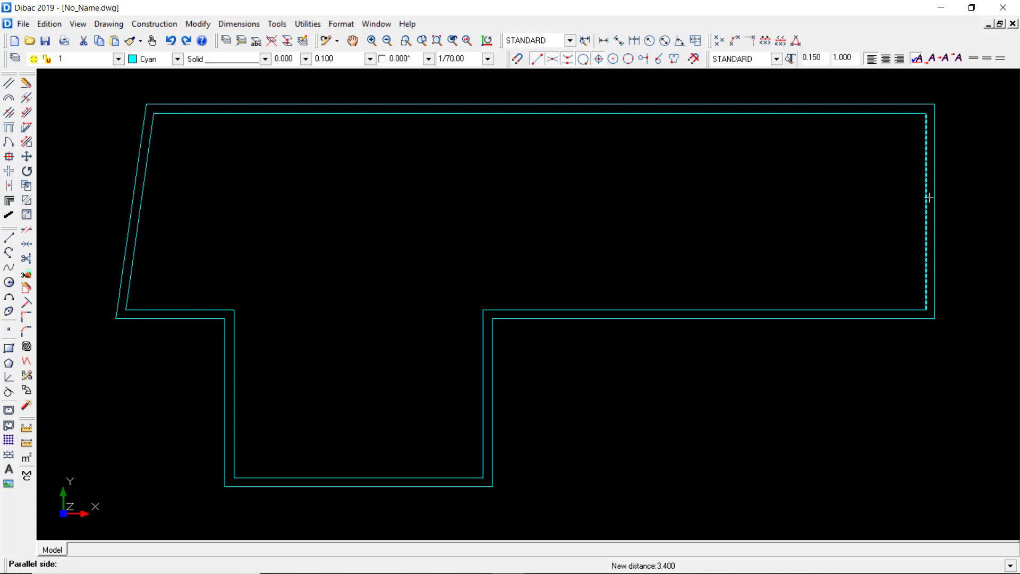
left_click(840, 199)
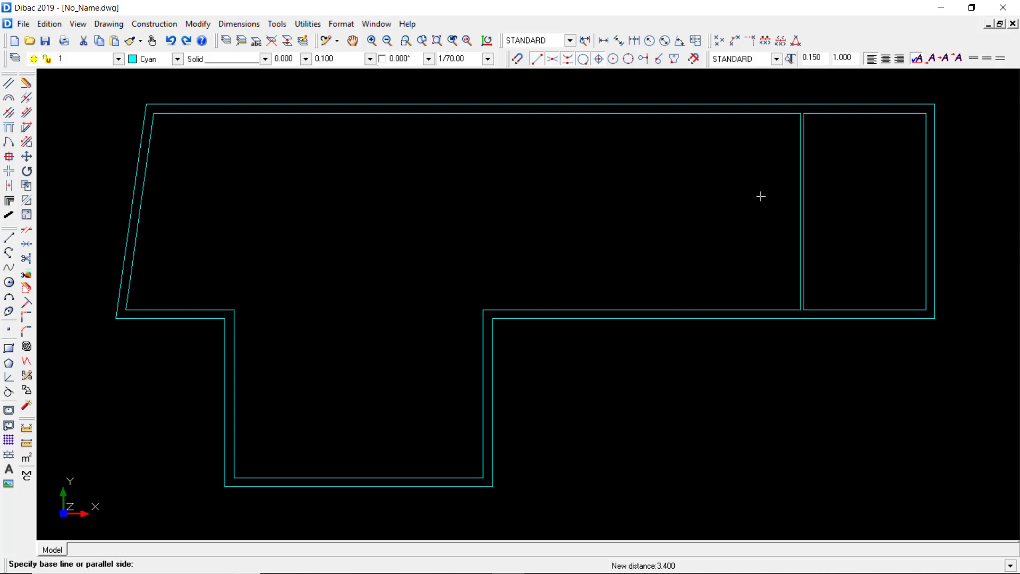
key("Escape")
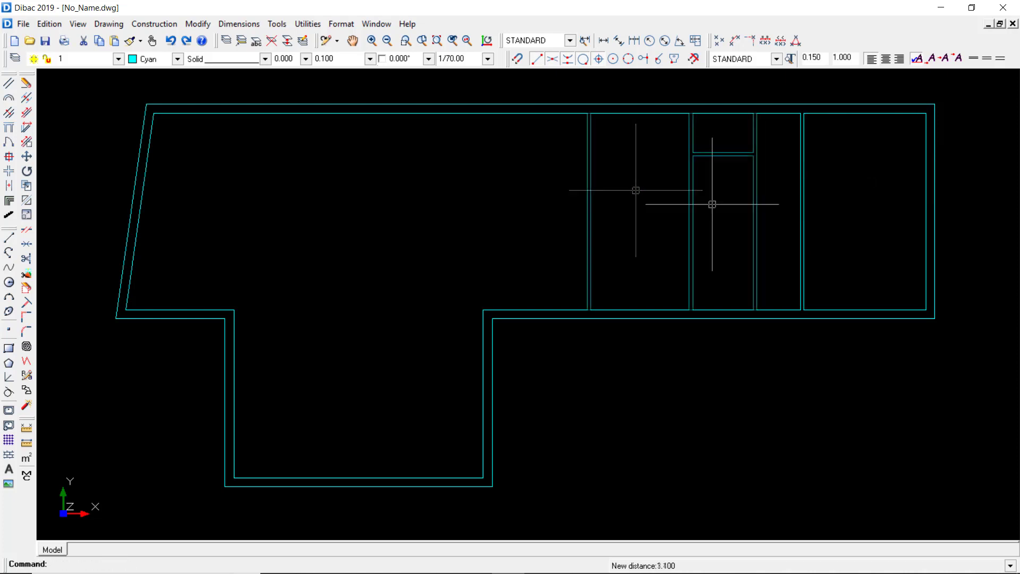
Inspect how the partition lines are split at the wall junctions by selecting individual segments around the small upper room
scroll(718, 191, "up", 3)
mouse_move(724, 175)
middle_mouse_down()
mouse_move(628, 263)
mouse_move(584, 357)
middle_mouse_up()
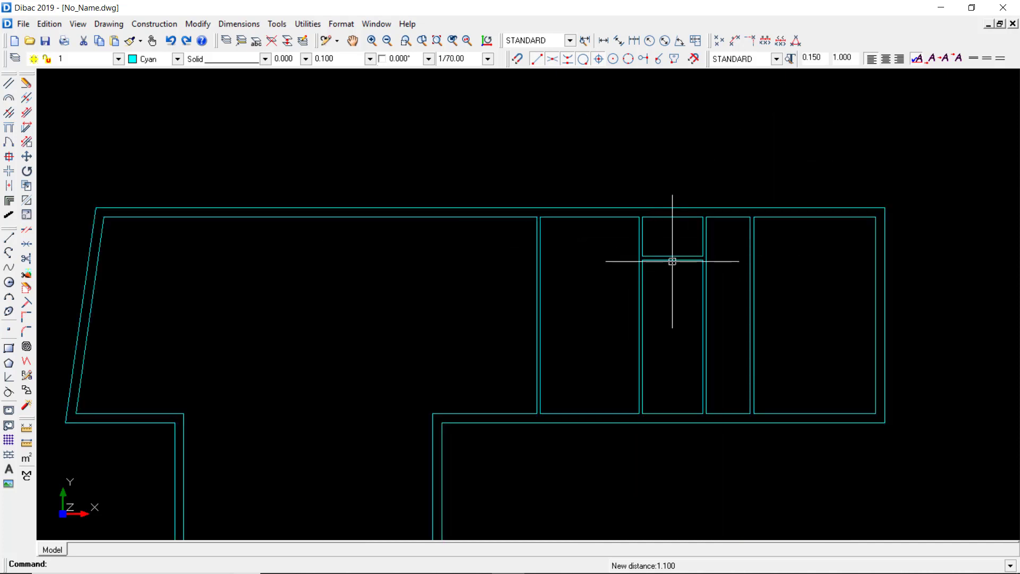
scroll(669, 245, "up", 2)
left_click(745, 226)
left_click(751, 242)
scroll(757, 244, "down", 2)
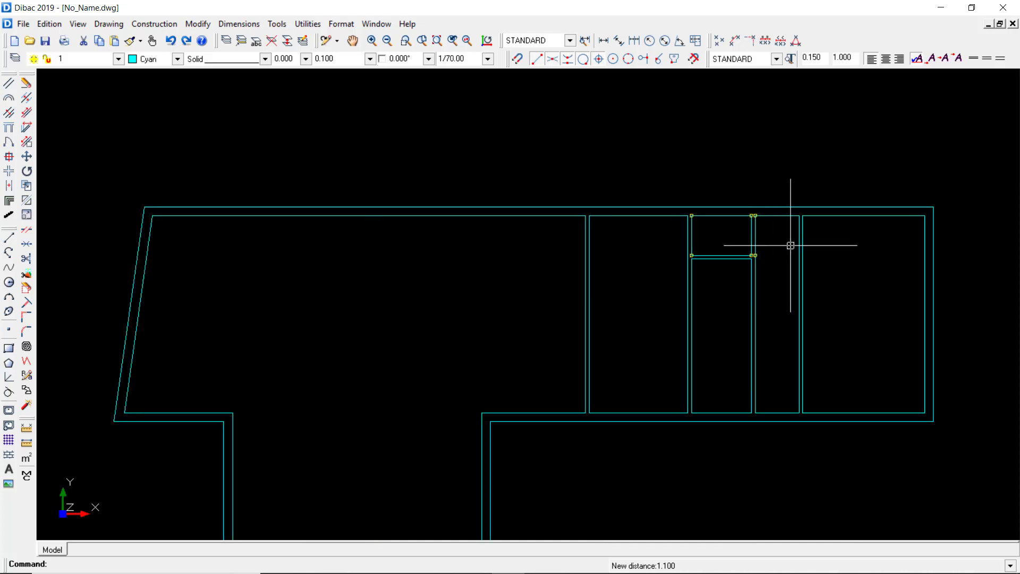
left_click(798, 244)
left_click(591, 273)
key("Escape")
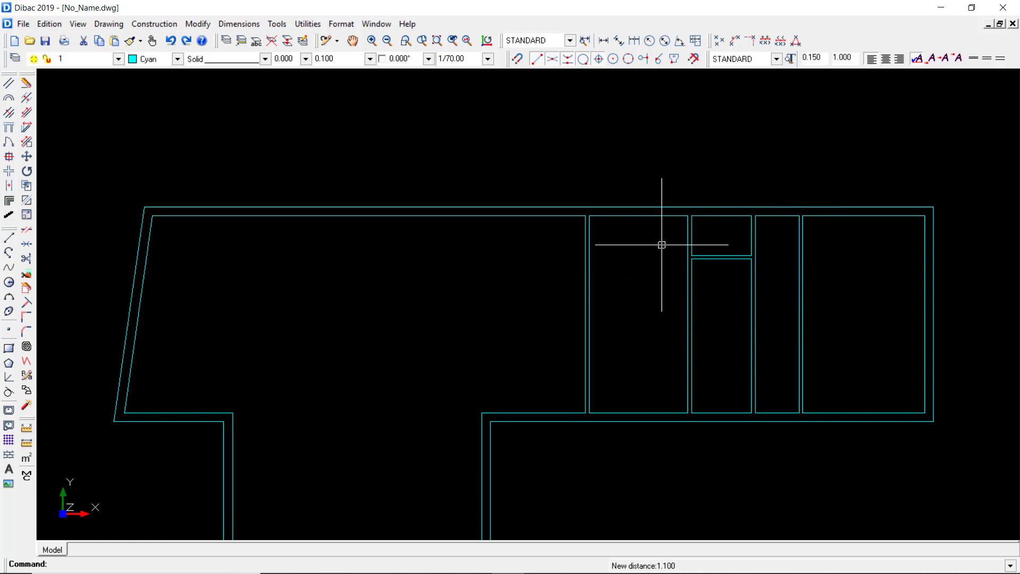
Lengthen the short horizontal partition leftward past the two vertical partitions with Lengthen/Shorten
scroll(661, 243, "up", 1)
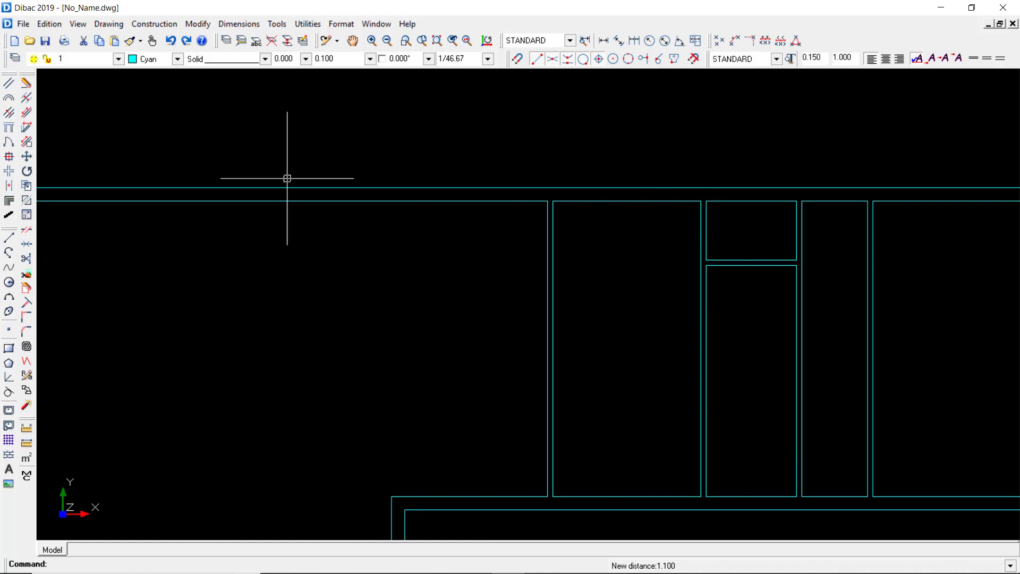
left_click(26, 113)
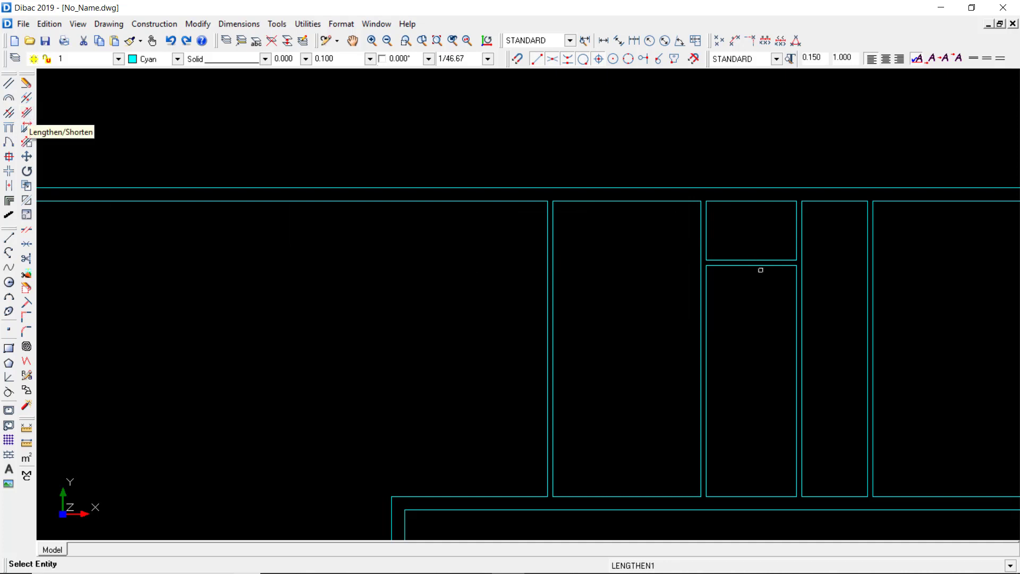
left_click(711, 259)
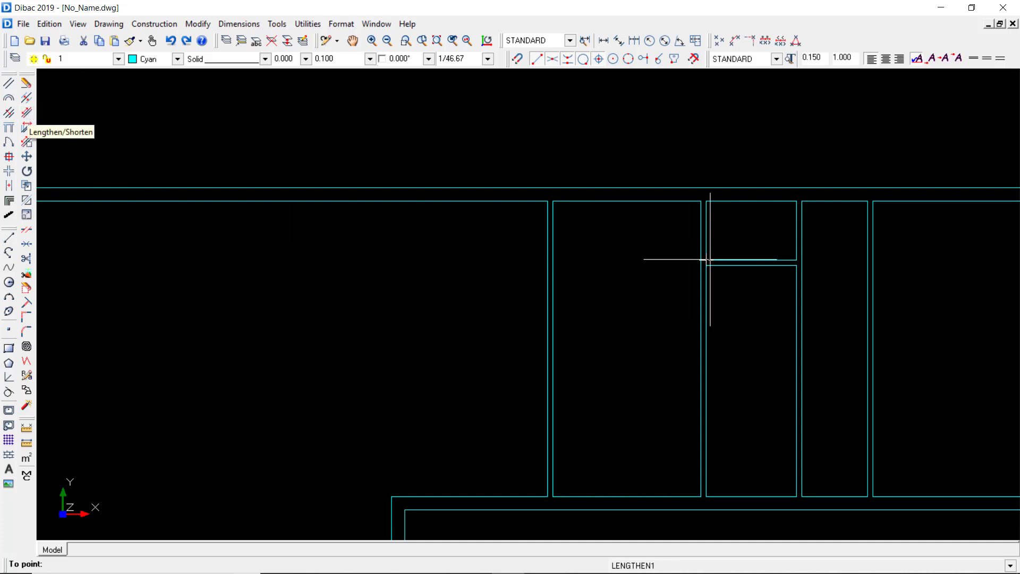
left_click(456, 248)
Clean up the crossings of the extended horizontal wall with the two vertical partitions using the Intersection tool
scroll(756, 222, "up", 2)
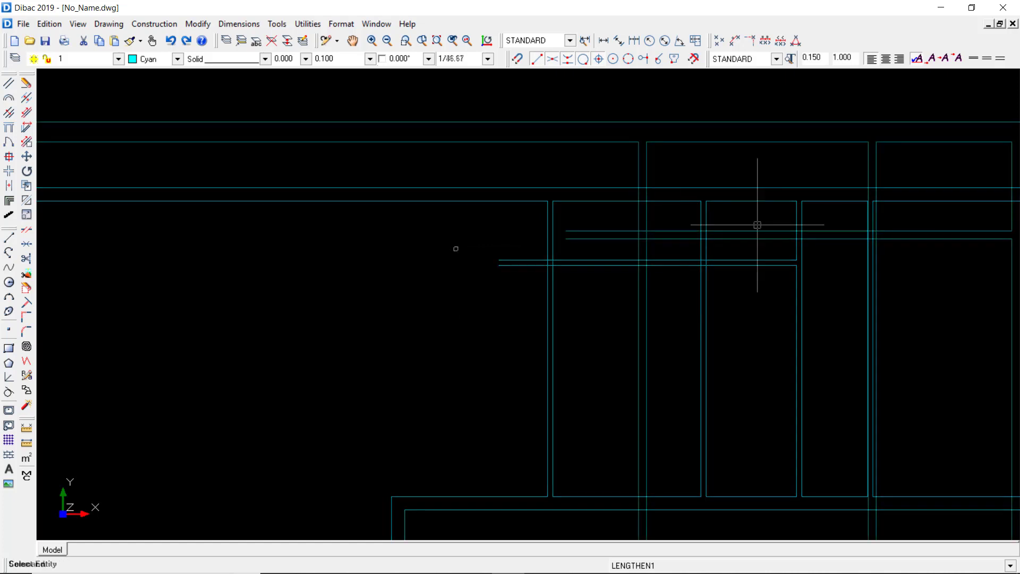
left_click(9, 173)
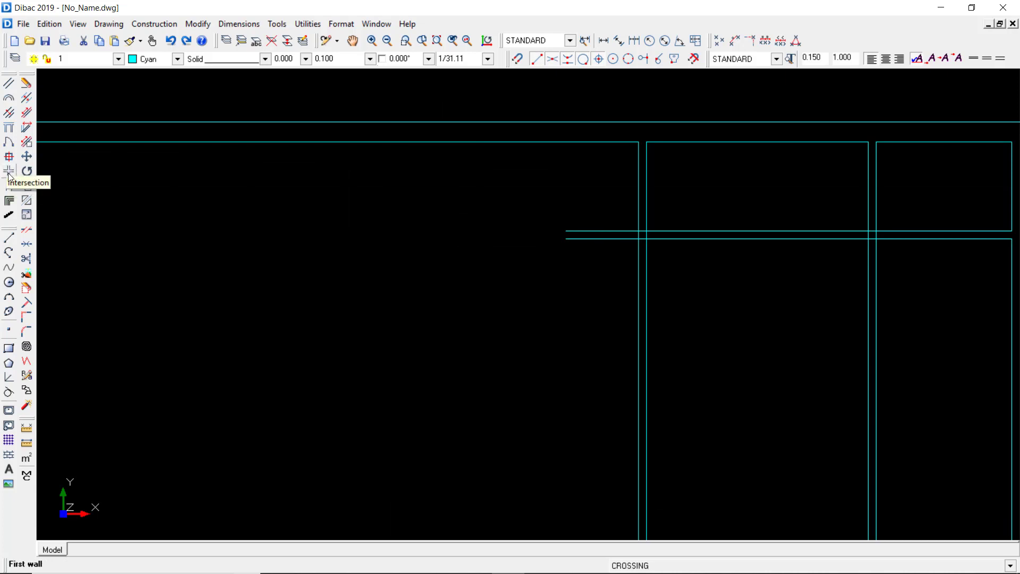
left_click(580, 232)
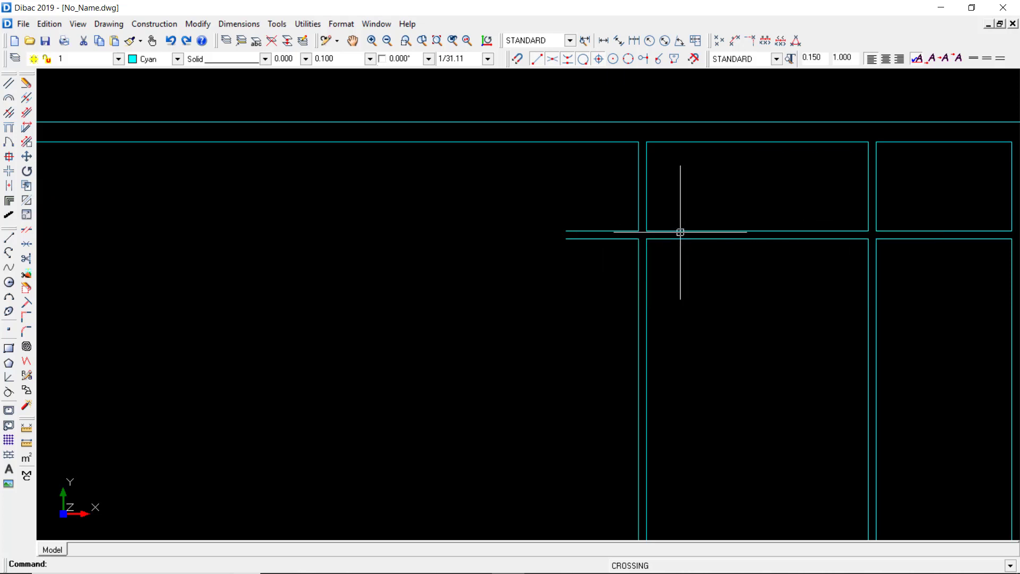
left_click(606, 231)
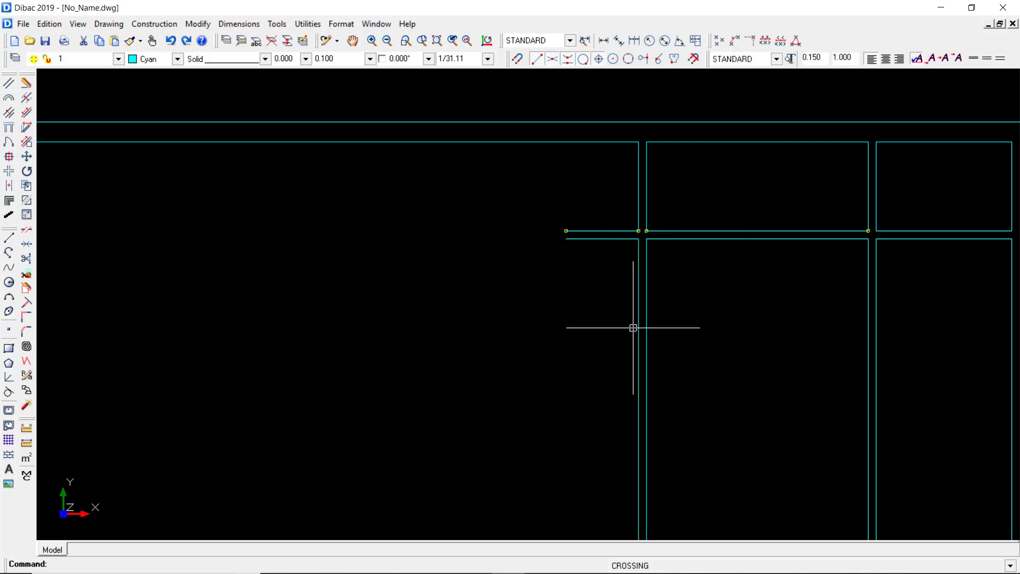
scroll(610, 305, "down", 3)
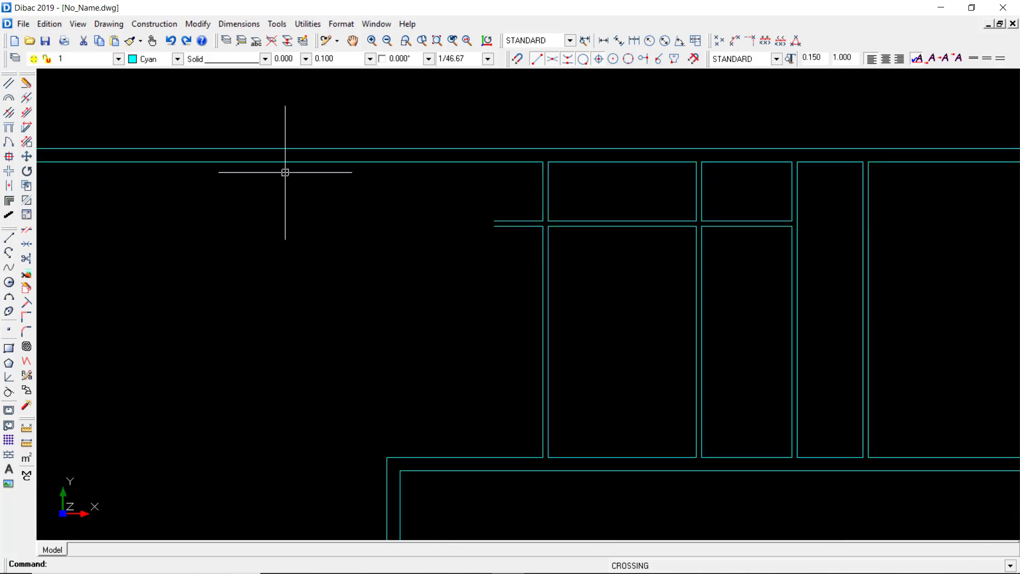
scroll(501, 220, "up", 3)
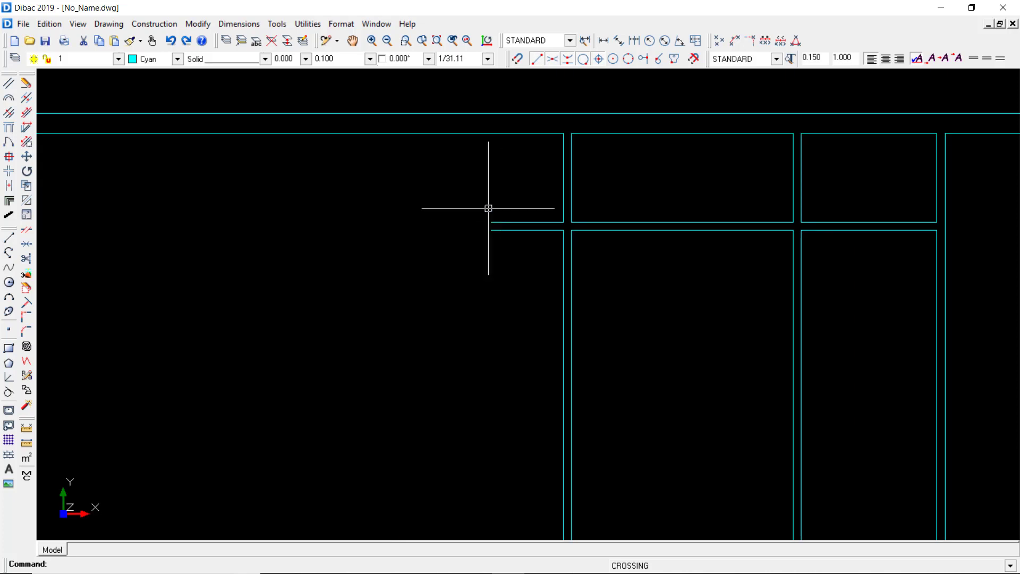
Draw a 0.100-thick wall from the horizontal wall's free end, down, across the partition and back up, enclosing a rectangular room
key("Return")
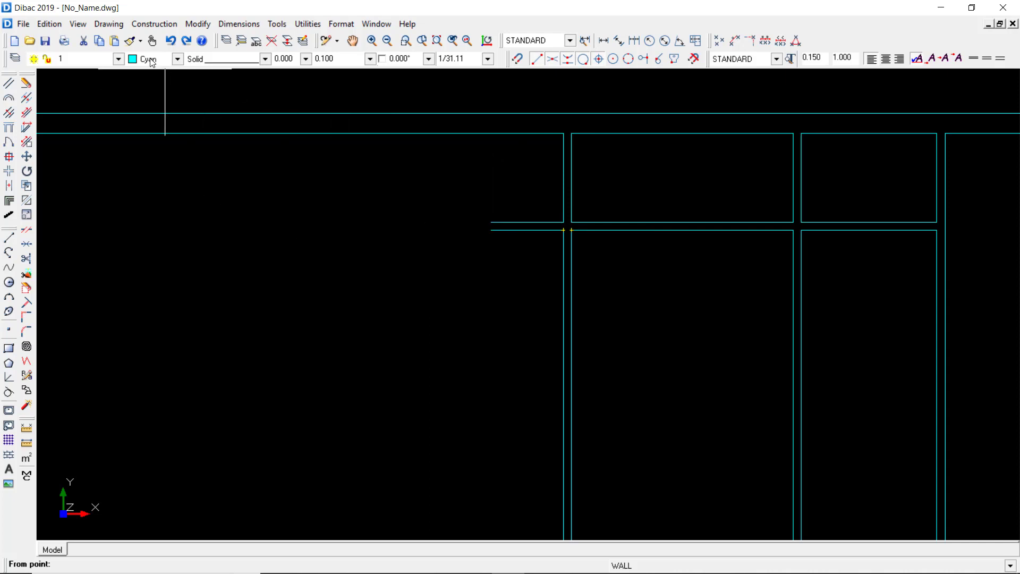
left_click(491, 222)
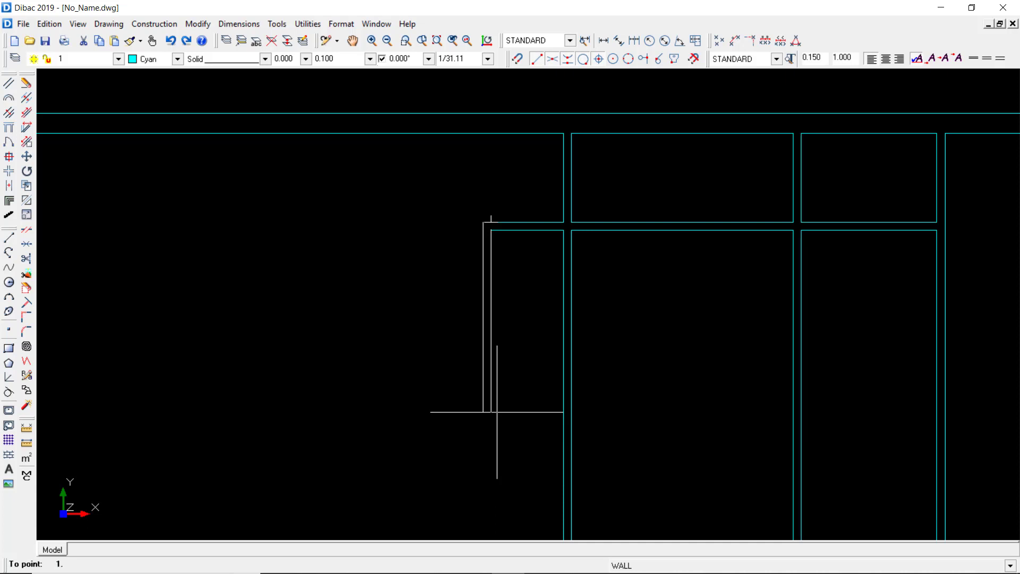
scroll(495, 410, "down", 3)
Delete the vertical partition segment that runs through the inside of the new rectangular room
key("Delete")
scroll(556, 188, "up", 4)
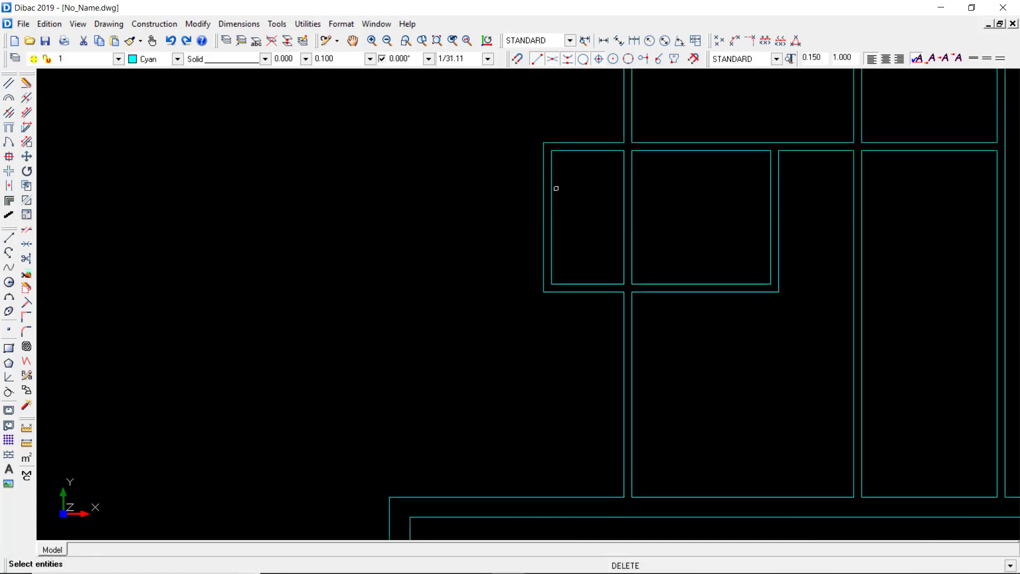
left_click(622, 195)
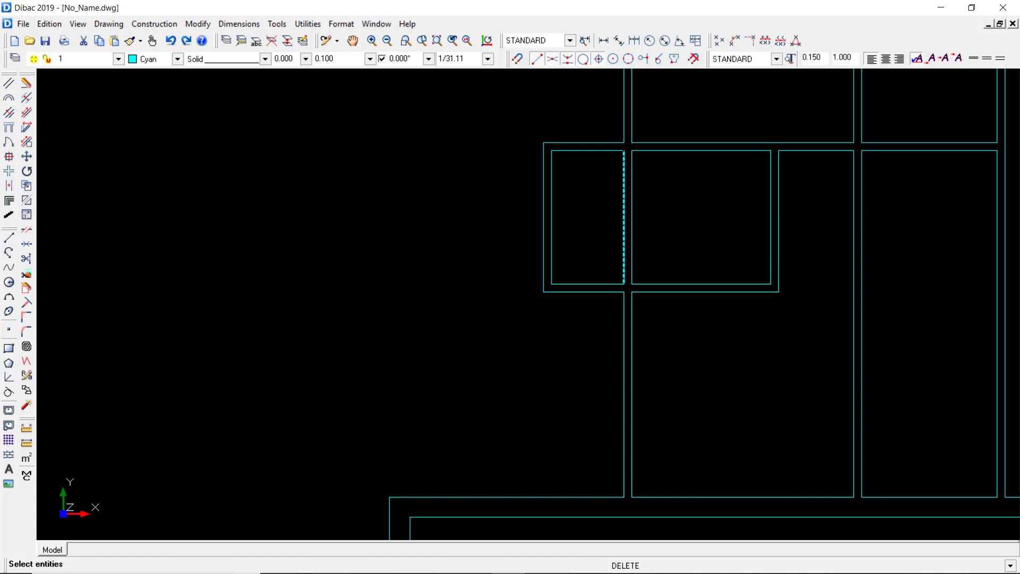
right_click(575, 203)
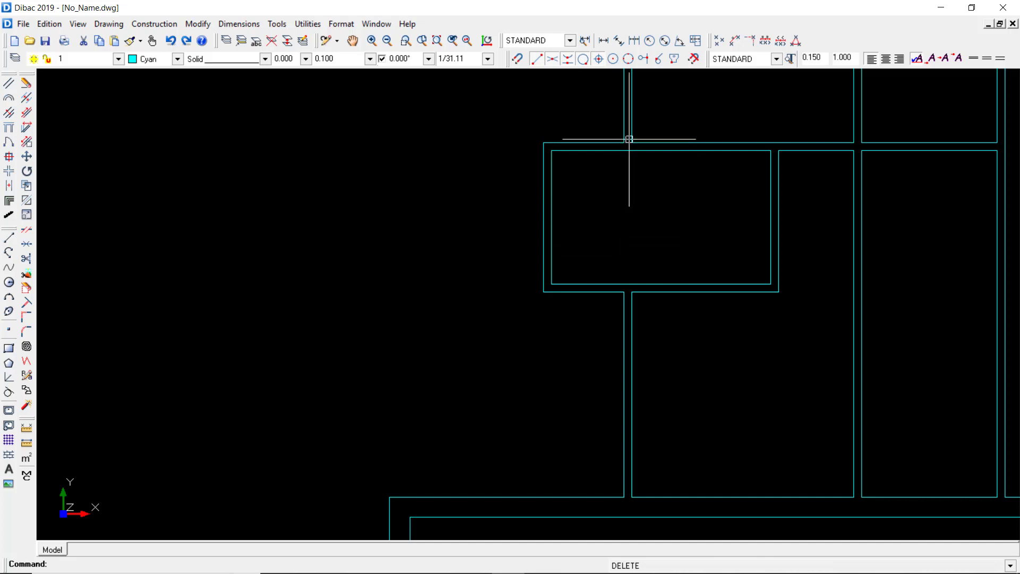
Delete the two vertical partition segments between the horizontal partition and the upper exterior wall
scroll(629, 223, "up", 1)
mouse_move(633, 181)
middle_mouse_down()
mouse_move(638, 218)
mouse_move(576, 276)
middle_mouse_up()
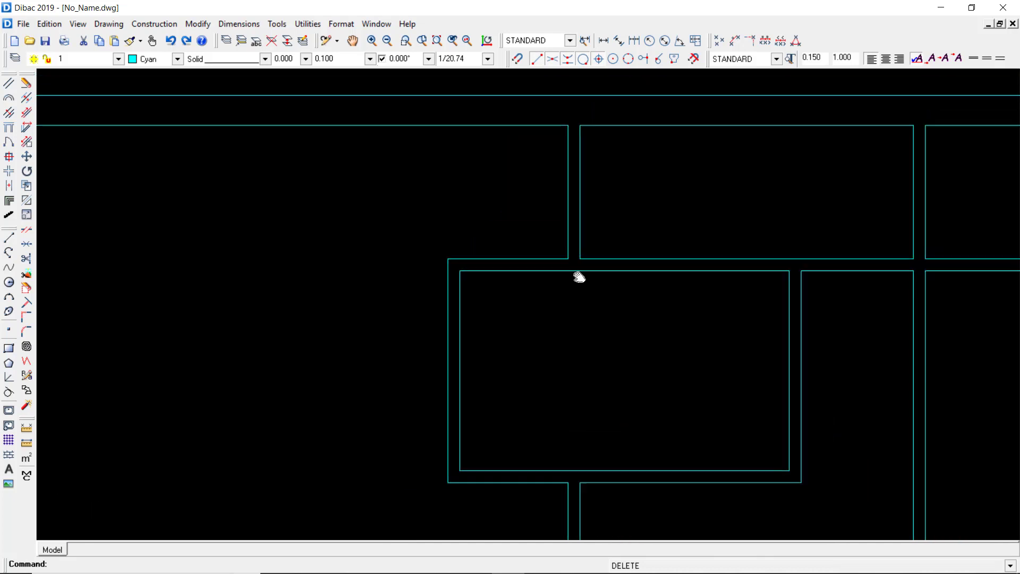
scroll(585, 269, "down", 2)
right_click(650, 228)
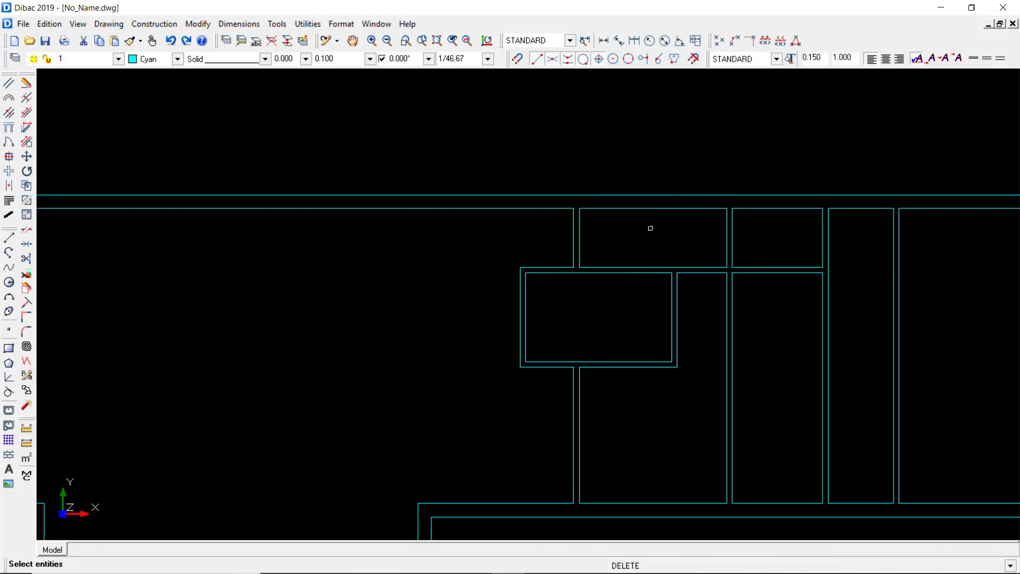
left_click(726, 232)
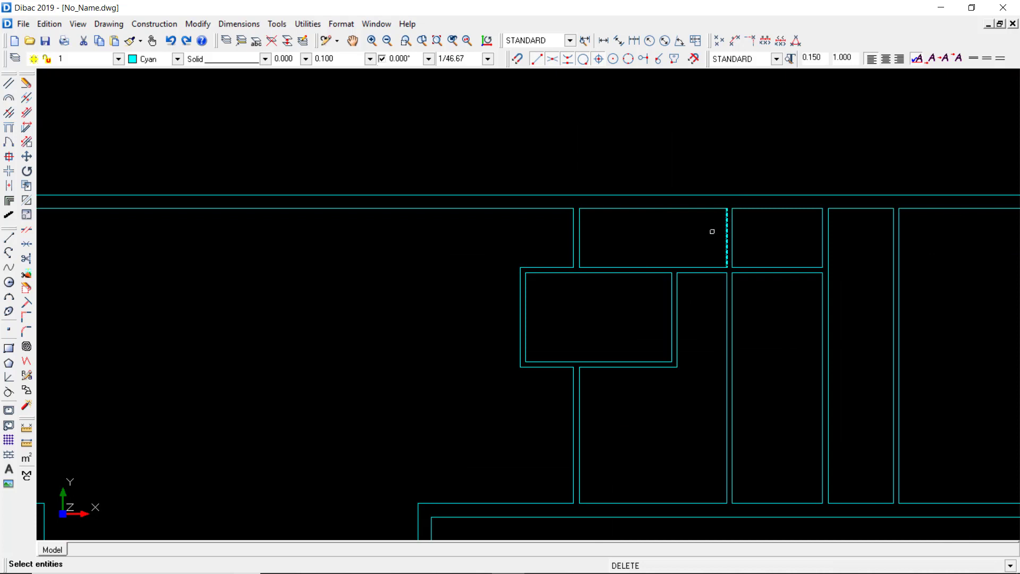
left_click(582, 240)
Delete the part of the vertical partition below the horizontal partition's right end
middle_click_drag(789, 286, 746, 213)
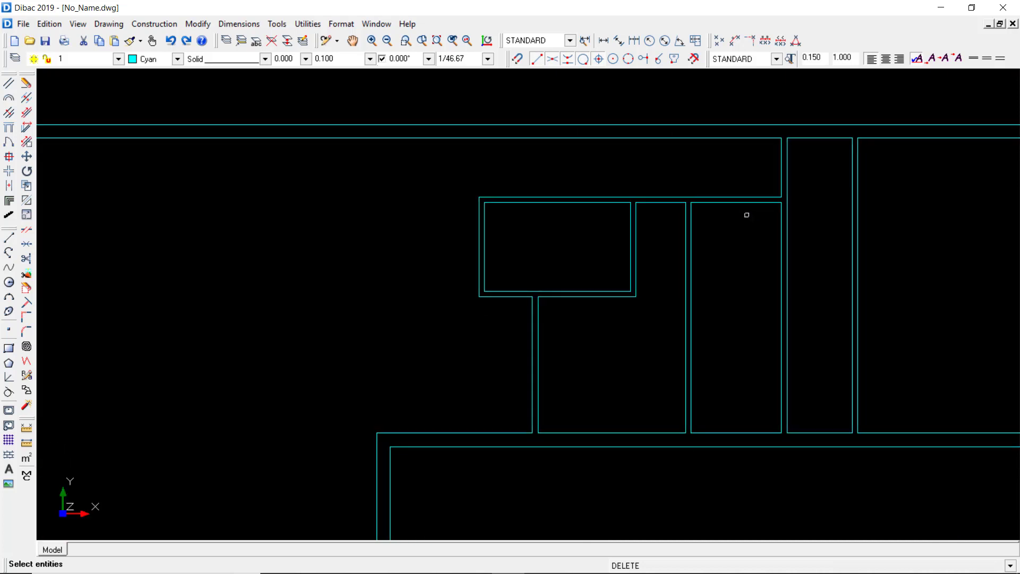
left_click(787, 279)
scroll(760, 262, "down", 5)
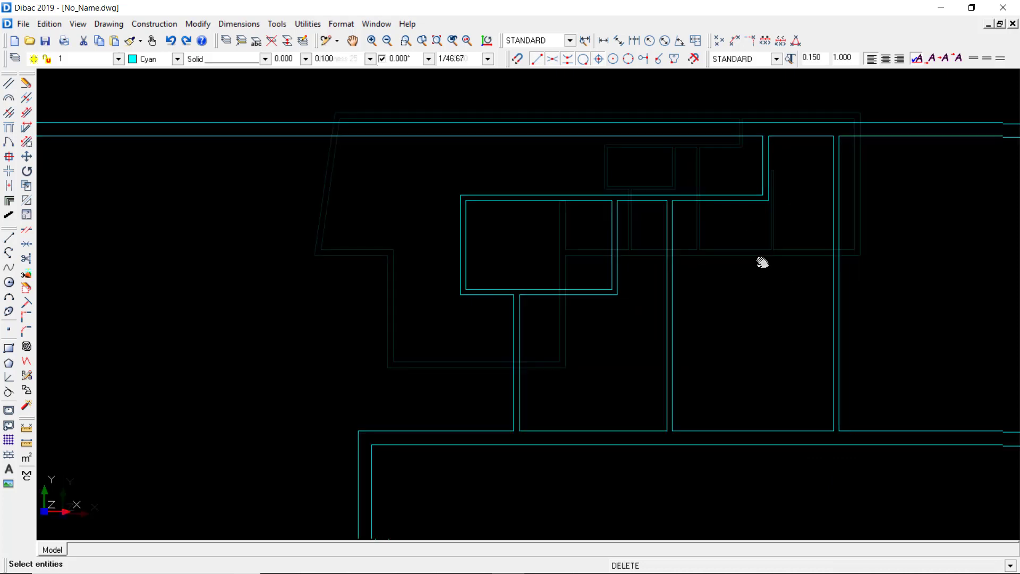
middle_click_drag(733, 262, 437, 228)
scroll(550, 277, "up", 2)
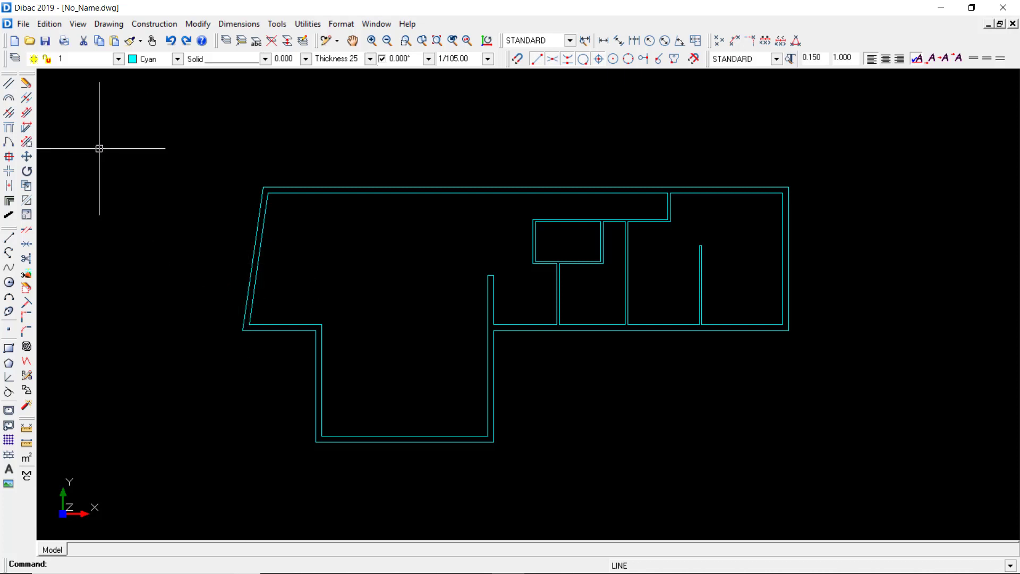
Open the Joinery settings and review the options for doors, windows, wardrobes and user-defined joinery
left_click(9, 143)
left_click_drag(458, 151, 433, 154)
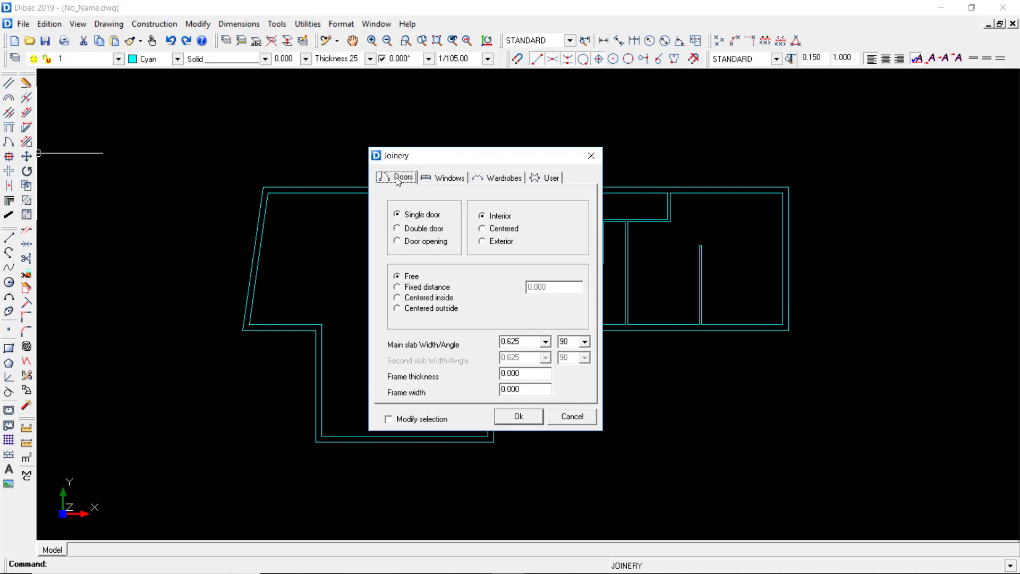
left_click(441, 179)
left_click(506, 177)
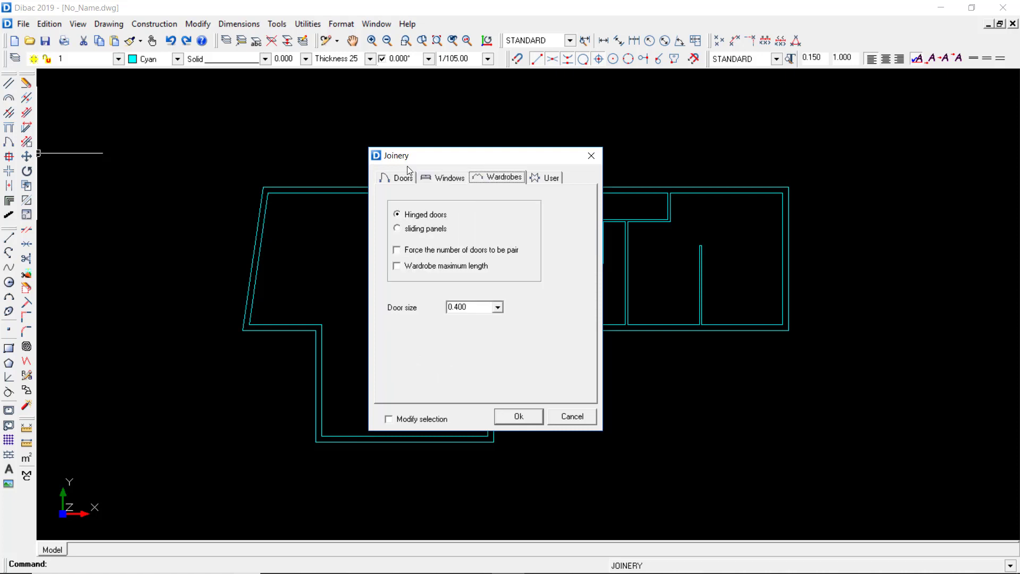
left_click(410, 180)
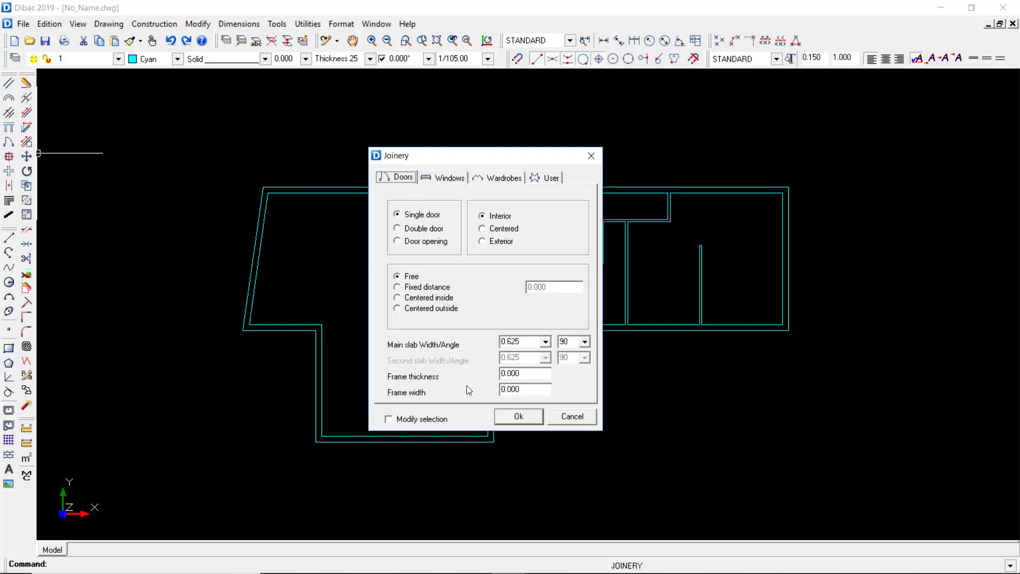
left_click(542, 178)
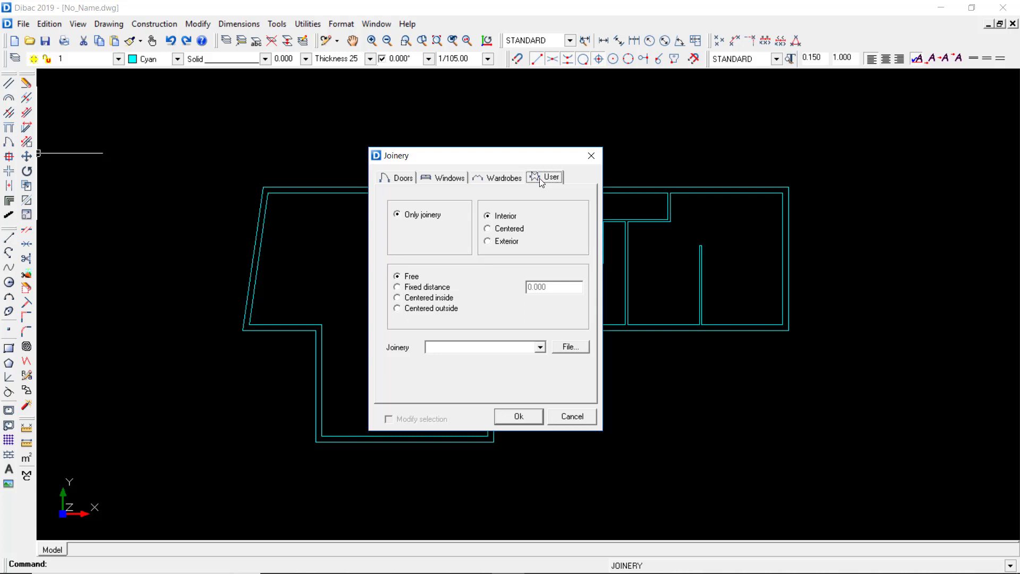
left_click(398, 181)
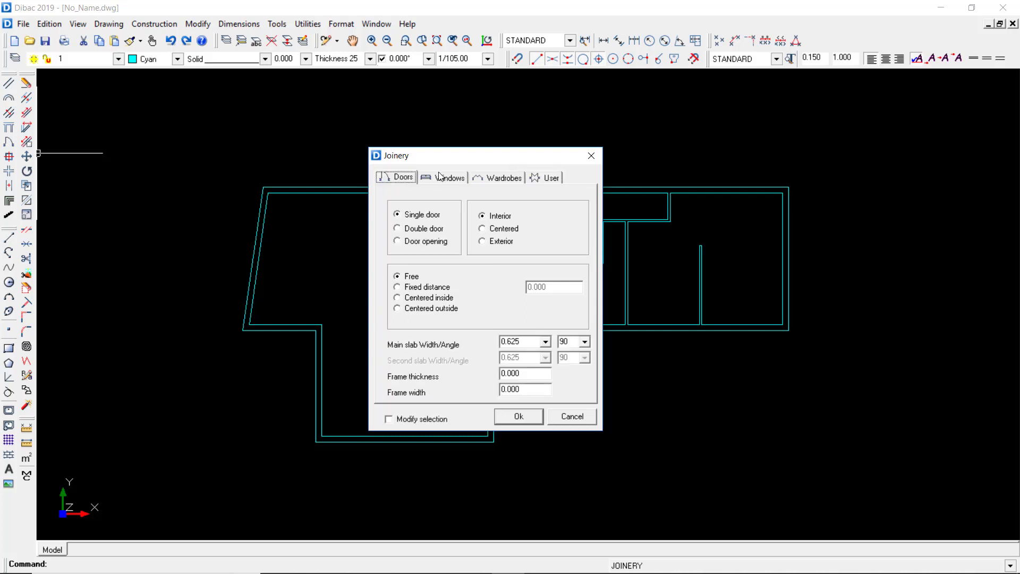
left_click(441, 177)
left_click(400, 181)
Configure the joinery as a centered double door placed at a fixed distance of 0.150
left_click(397, 230)
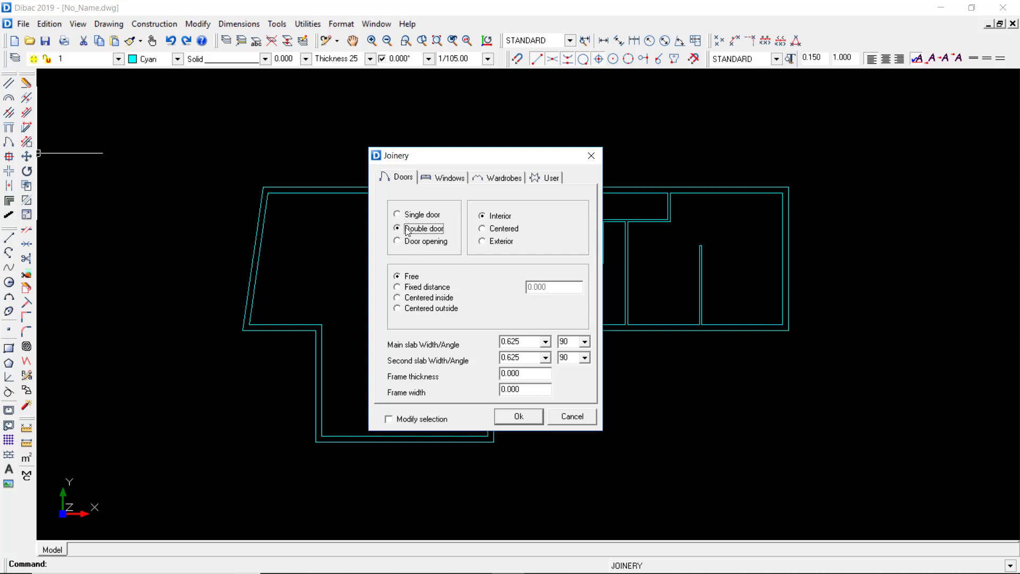
left_click(482, 231)
left_click(409, 290)
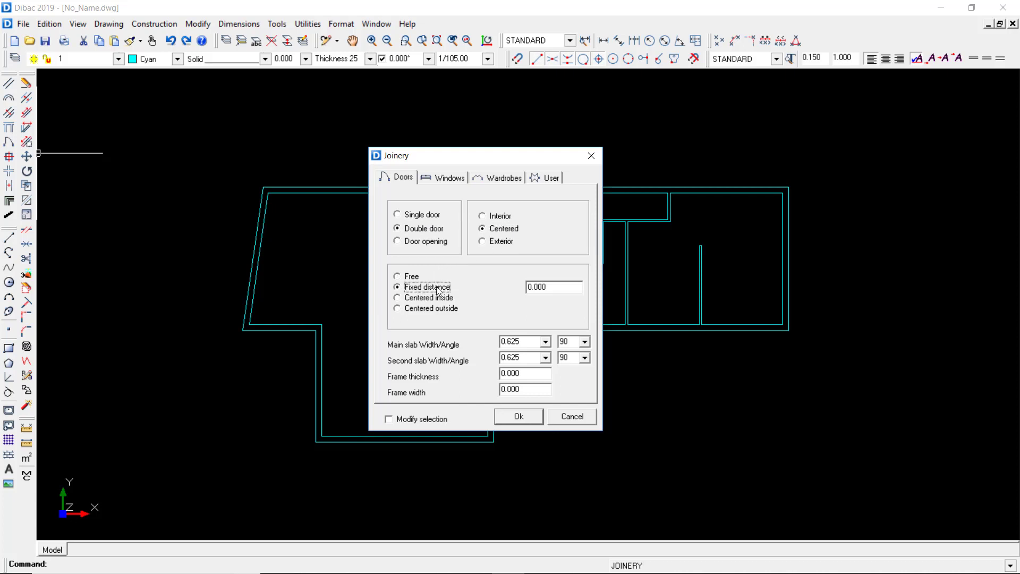
left_click_drag(548, 287, 535, 287)
type("15")
Set the double door's main slab width to 0.900 and second slab width to 0.500, and accept the settings
left_click(508, 343)
type("0.9")
left_click(526, 356)
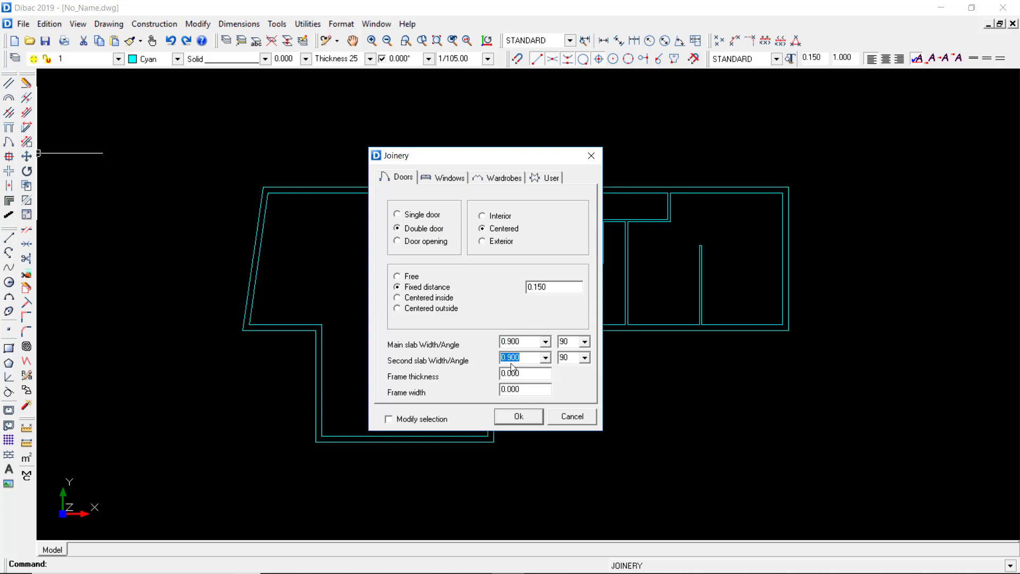
left_click_drag(510, 357, 525, 358)
key("BackSpace")
left_click(519, 417)
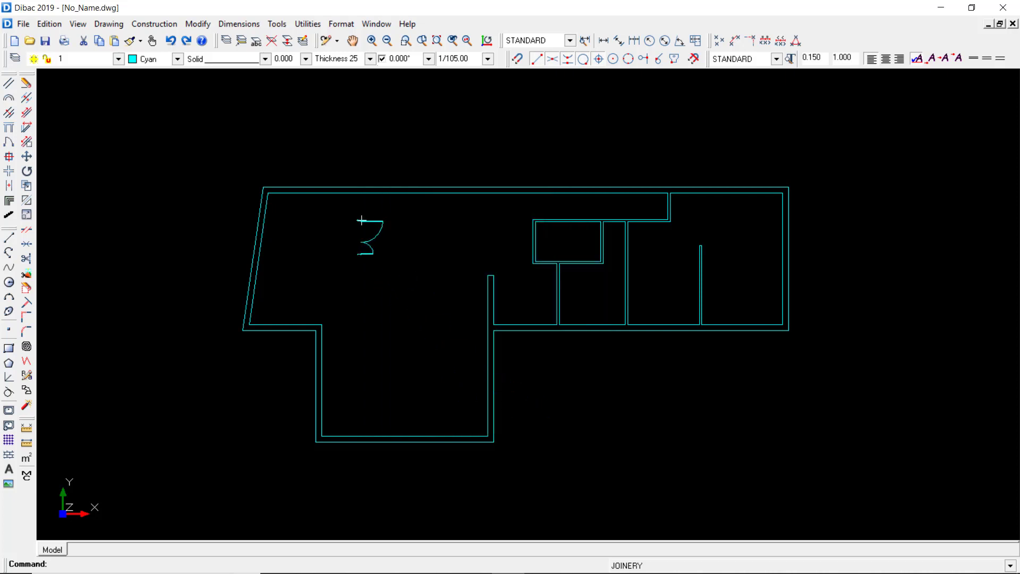
Change the drawing color to magenta and insert the double door in the lower exterior wall beside the vertical wall stub, opening inward
left_click(178, 59)
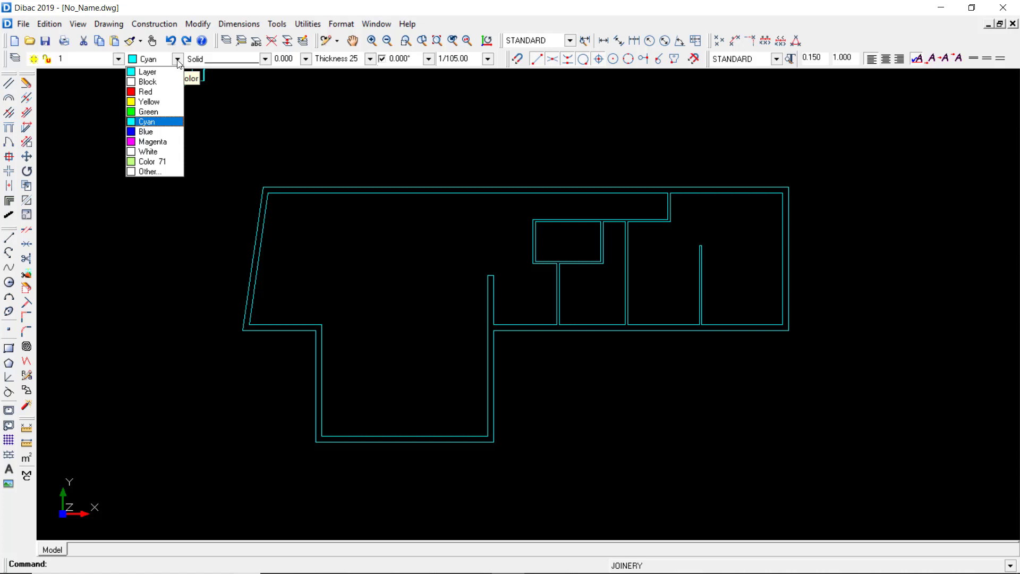
left_click(137, 146)
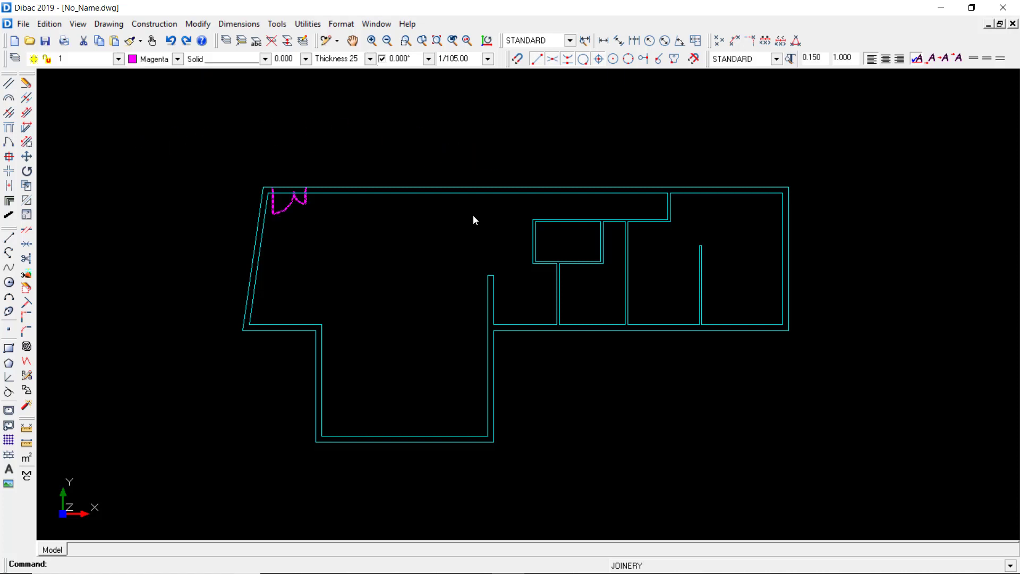
scroll(472, 215, "up", 1)
middle_click_drag(353, 199, 341, 195)
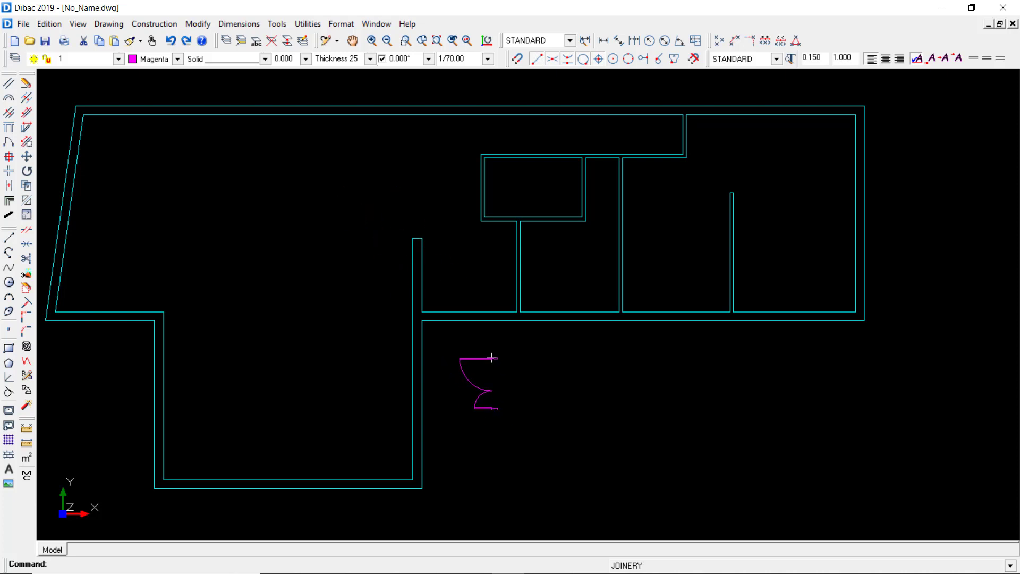
scroll(456, 332, "up", 1)
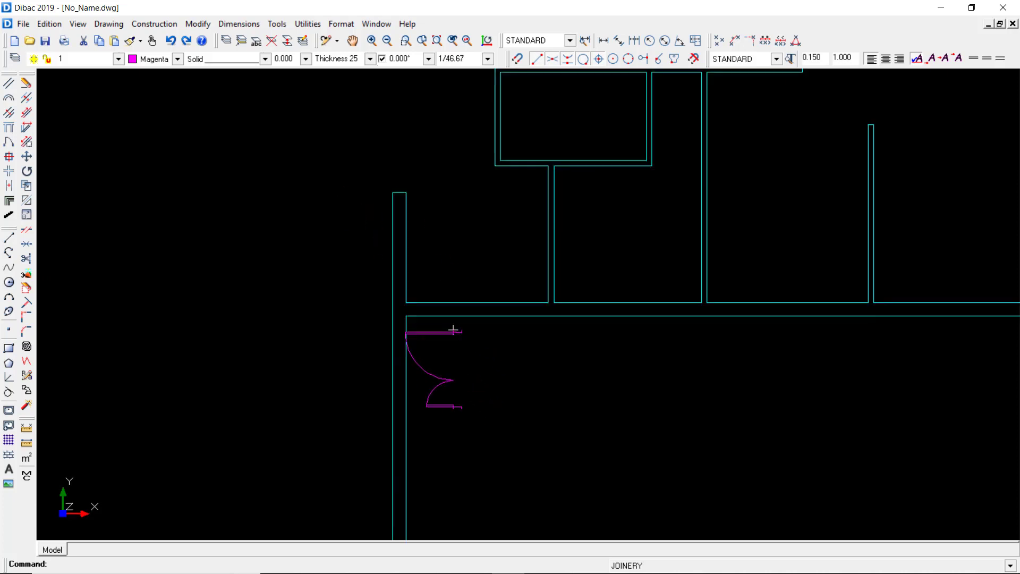
left_click(437, 304)
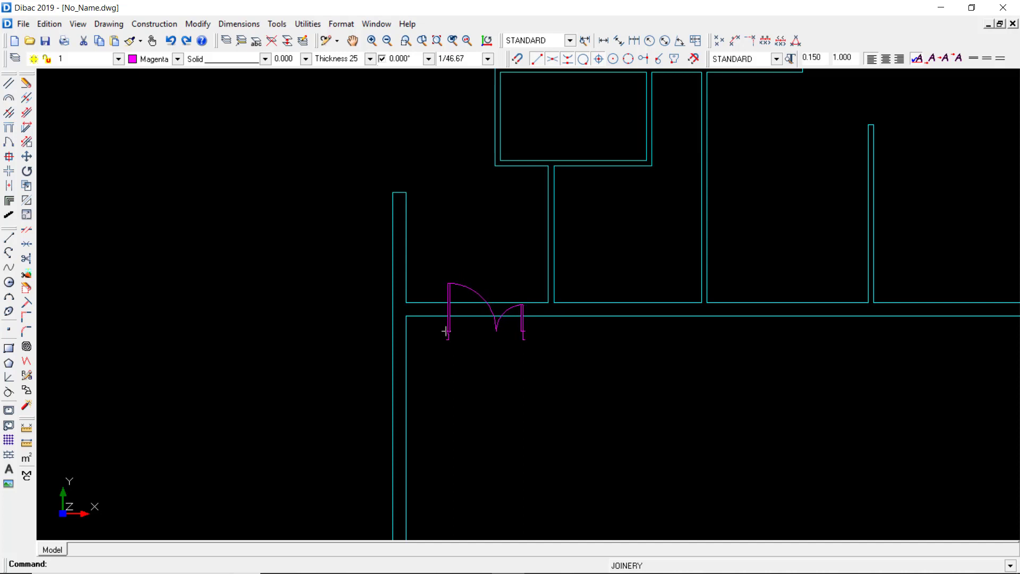
left_click(426, 310)
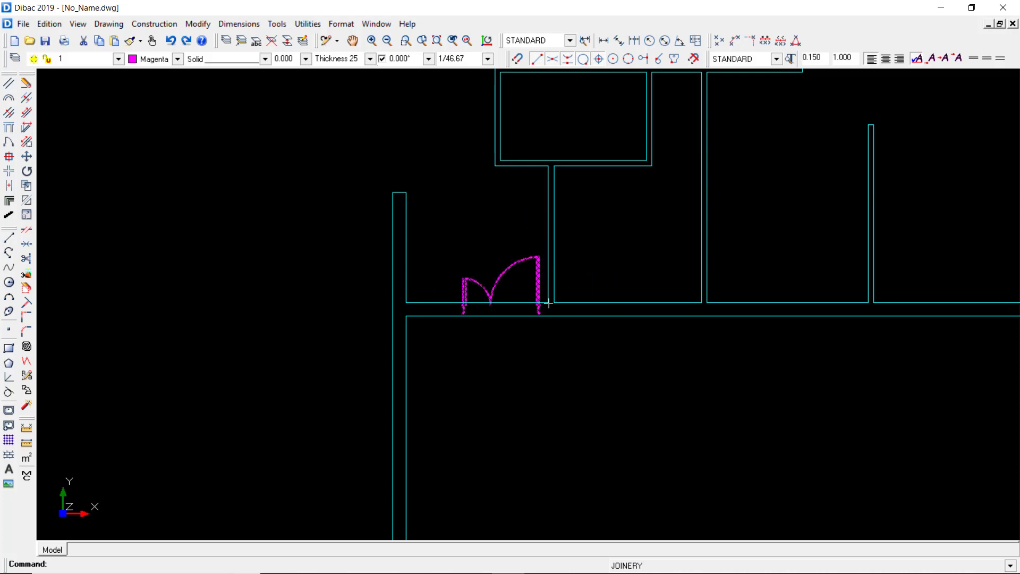
left_click(428, 303)
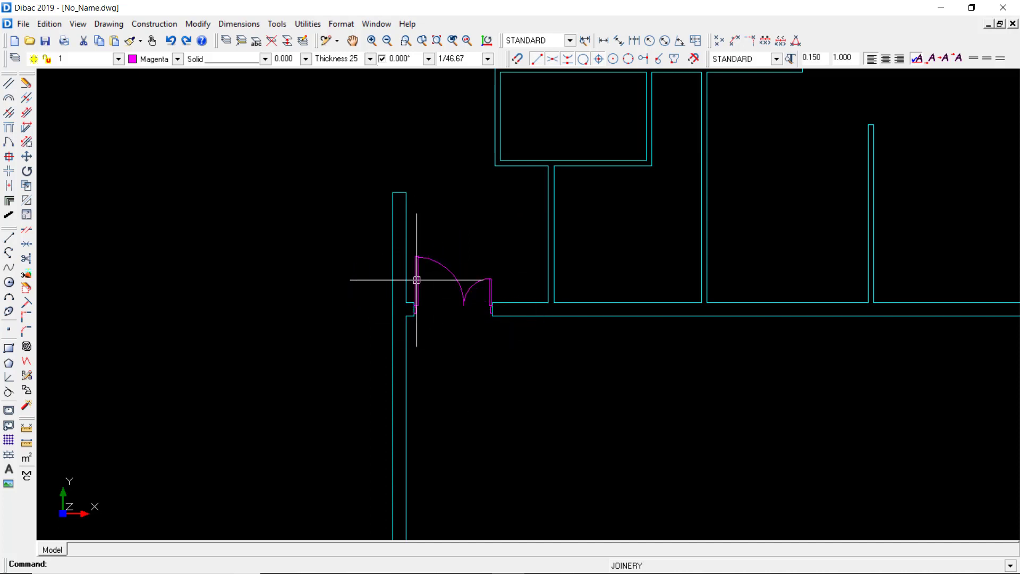
scroll(478, 296, "down", 2)
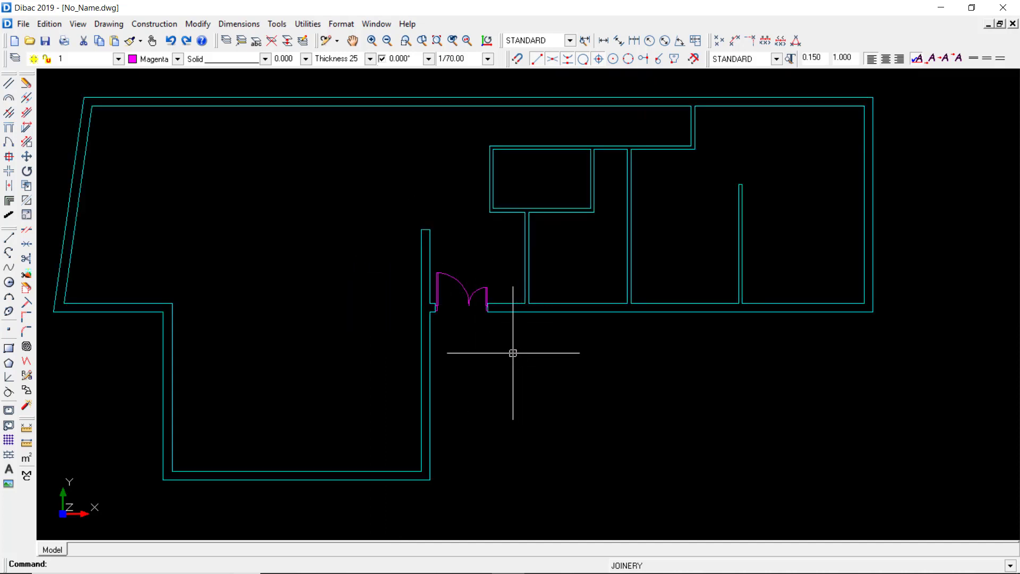
Modify the placed double door so that its second slab has an angle of 0
scroll(420, 295, "up", 2)
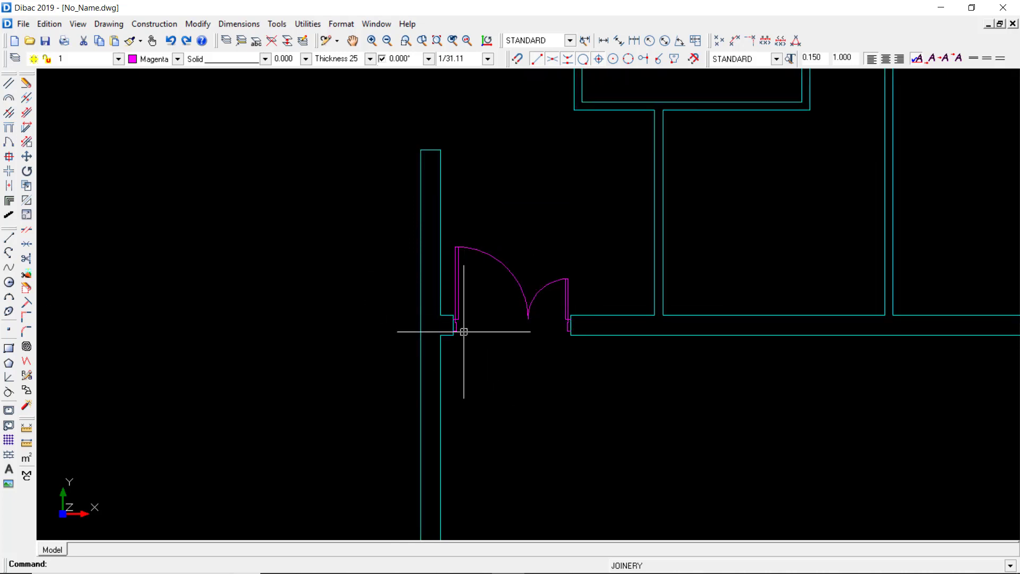
scroll(565, 335, "up", 2)
scroll(561, 381, "down", 3)
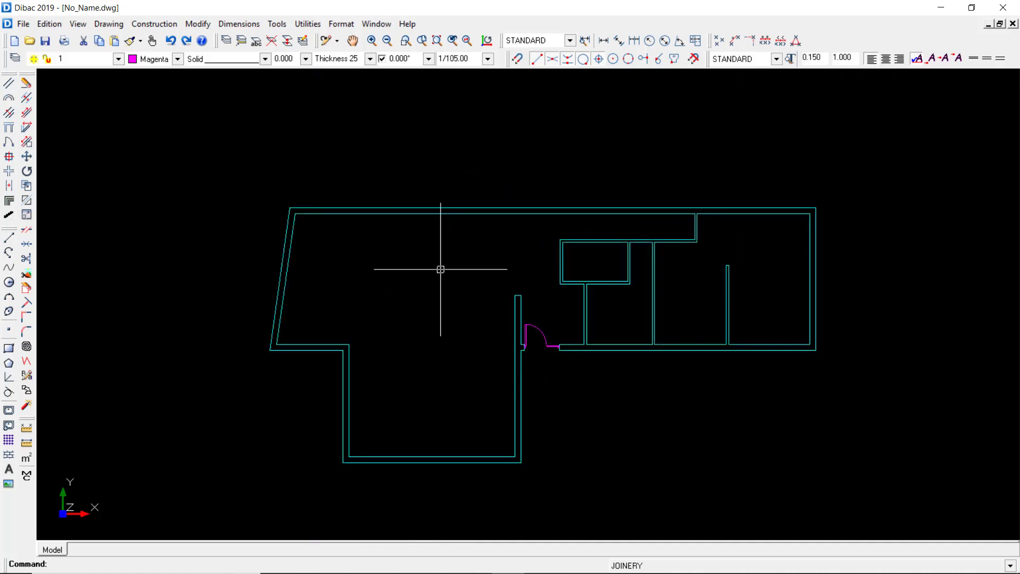
Configure a new interior single door with a fixed distance of 0.100 and a main slab width of 0.725, without modifying existing joinery
right_click(440, 270)
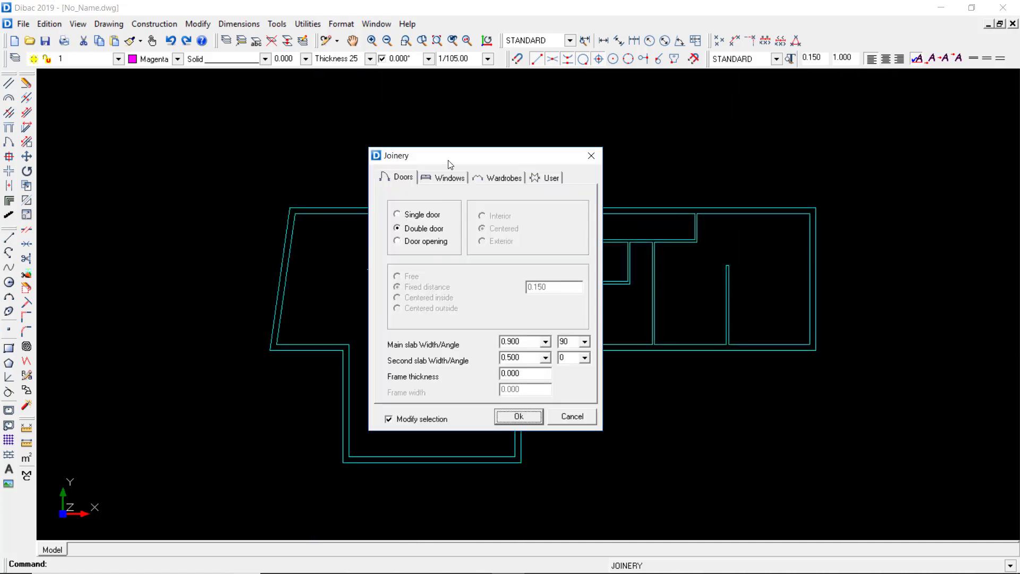
left_click_drag(445, 160, 332, 170)
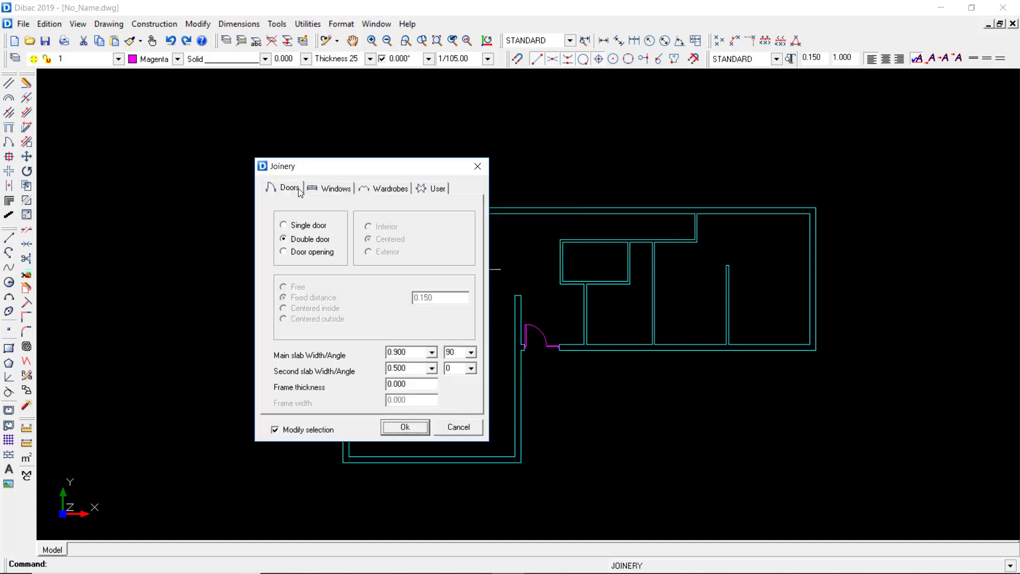
left_click(285, 429)
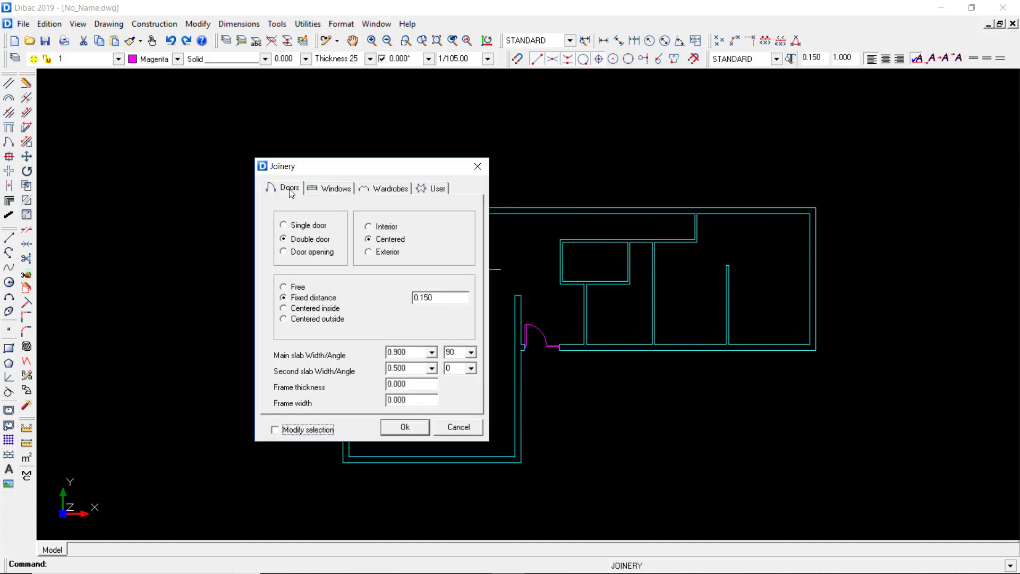
left_click(284, 224)
left_click(370, 229)
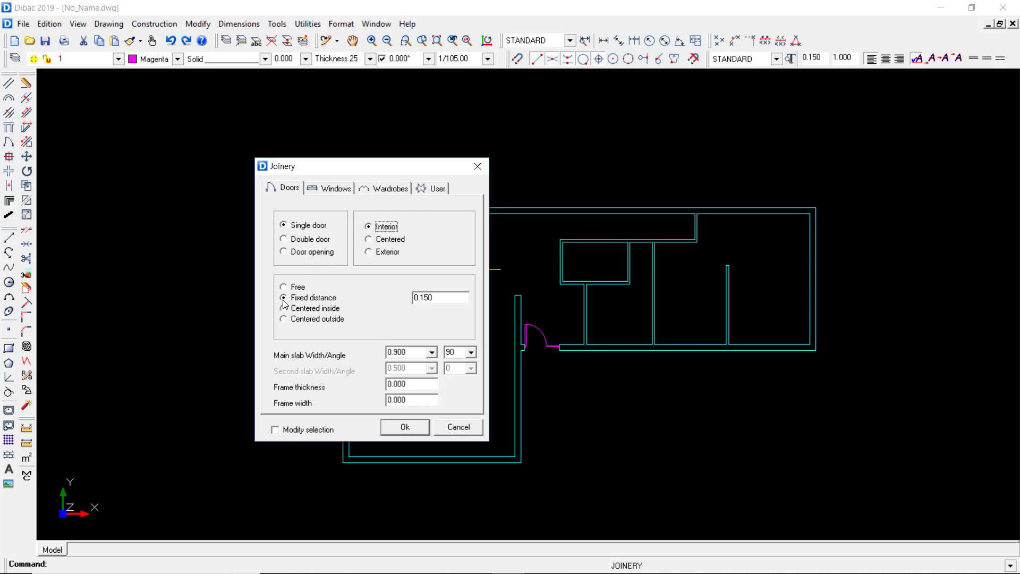
left_click_drag(428, 296, 439, 296)
type("00")
left_click(432, 352)
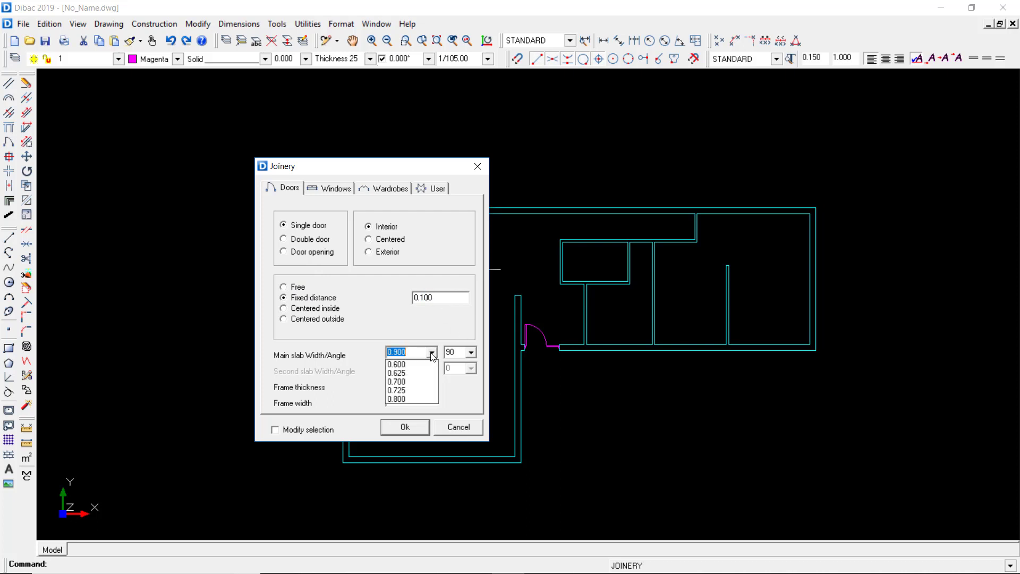
left_click(400, 391)
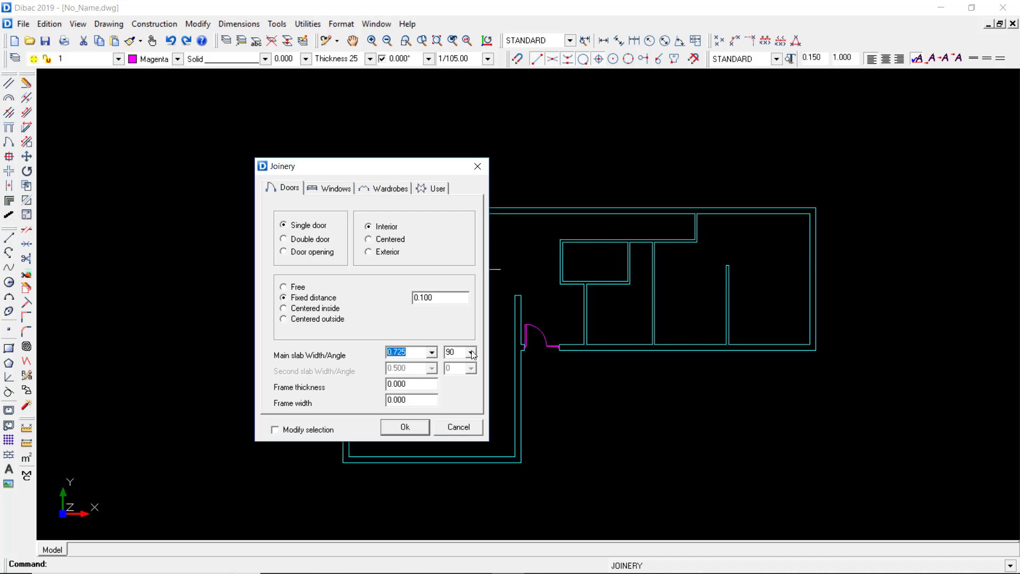
left_click(404, 428)
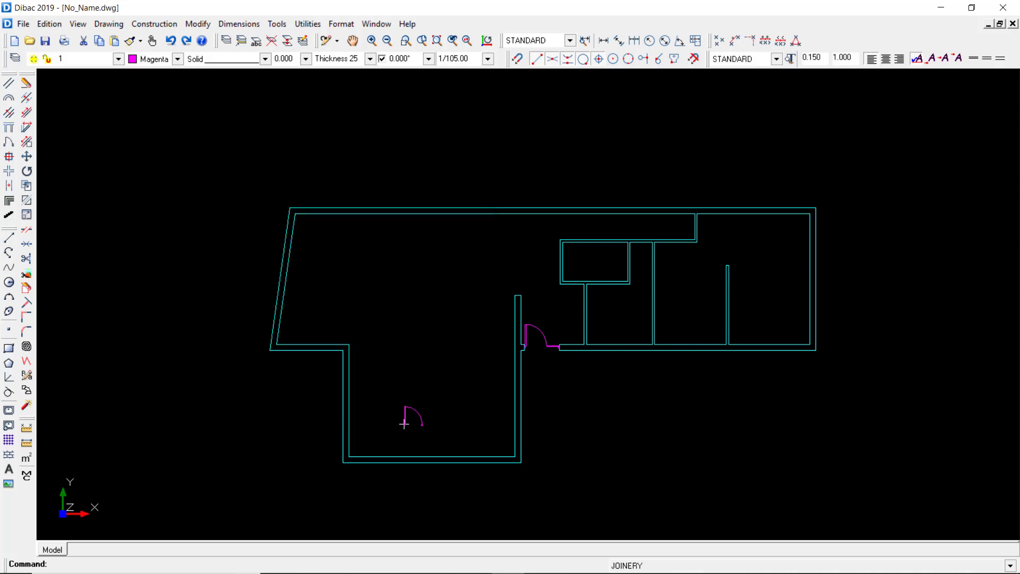
Insert the single door in the small rectangular room's left wall near its upper corner, opening into the room
scroll(519, 273, "up", 5)
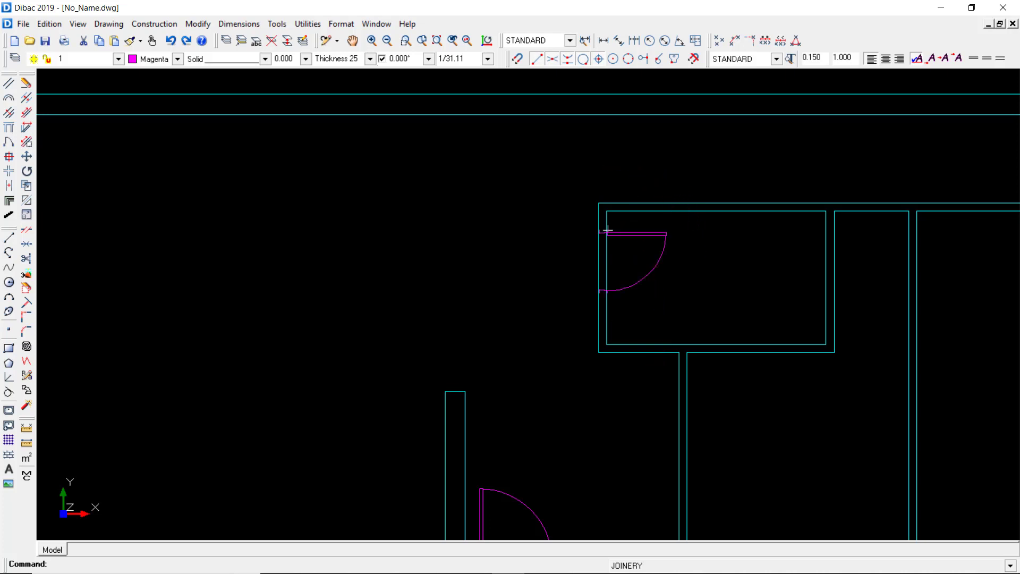
left_click(658, 223)
scroll(690, 265, "down", 3)
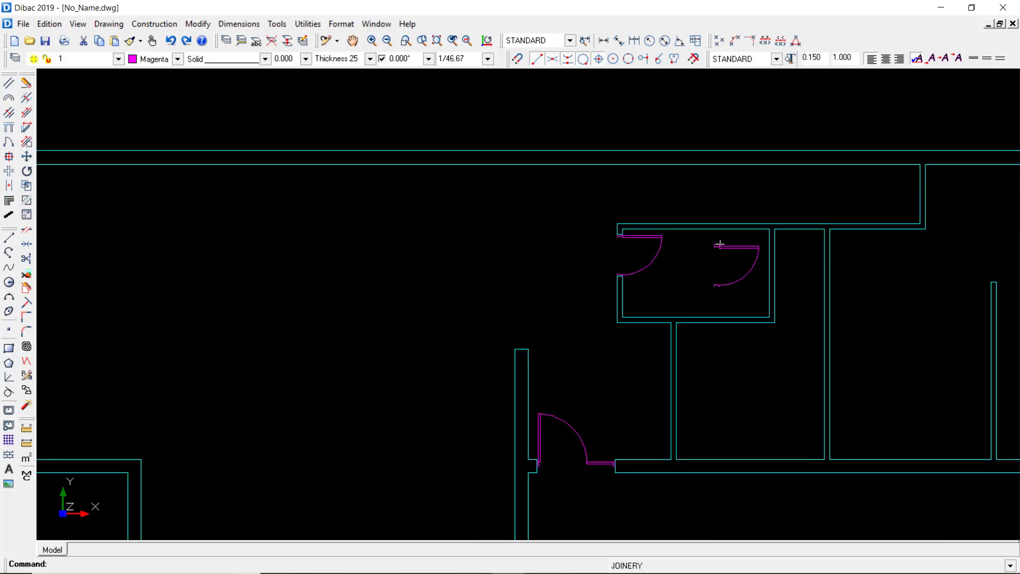
Insert a single door in the horizontal partition just right of the long vertical partition, opening downward, and end the placement
scroll(727, 269, "up", 2)
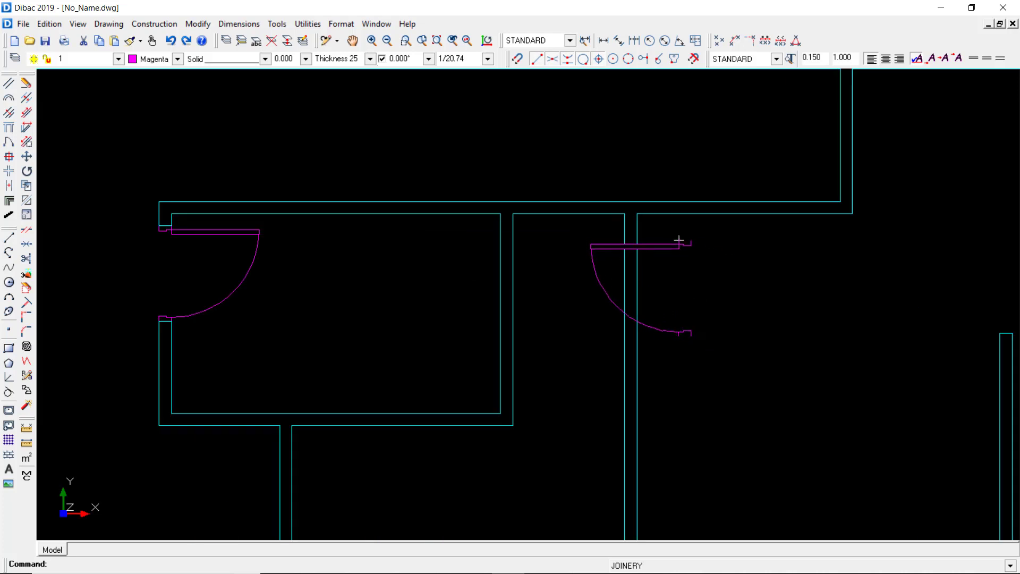
scroll(690, 269, "down", 1)
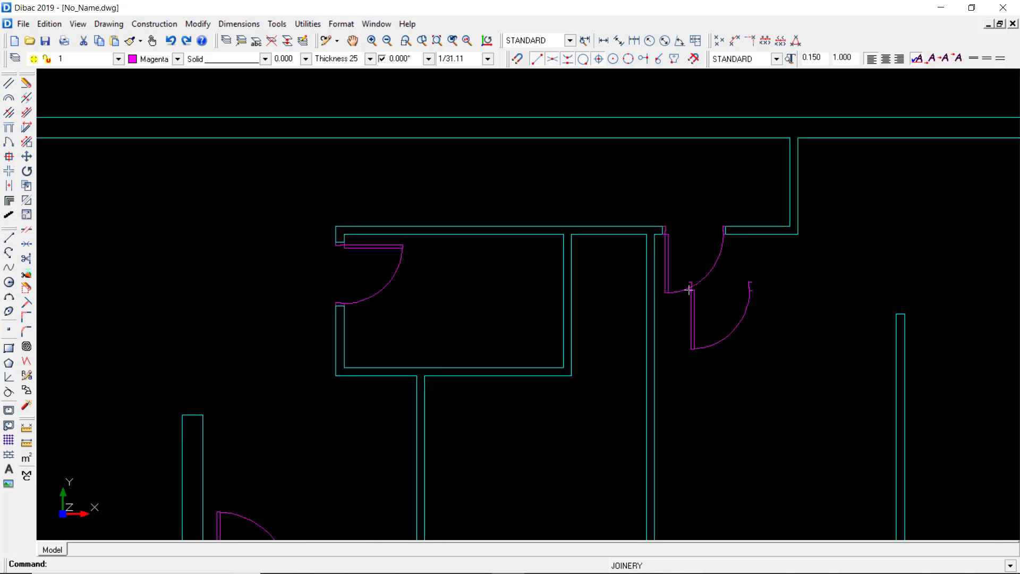
key("Escape")
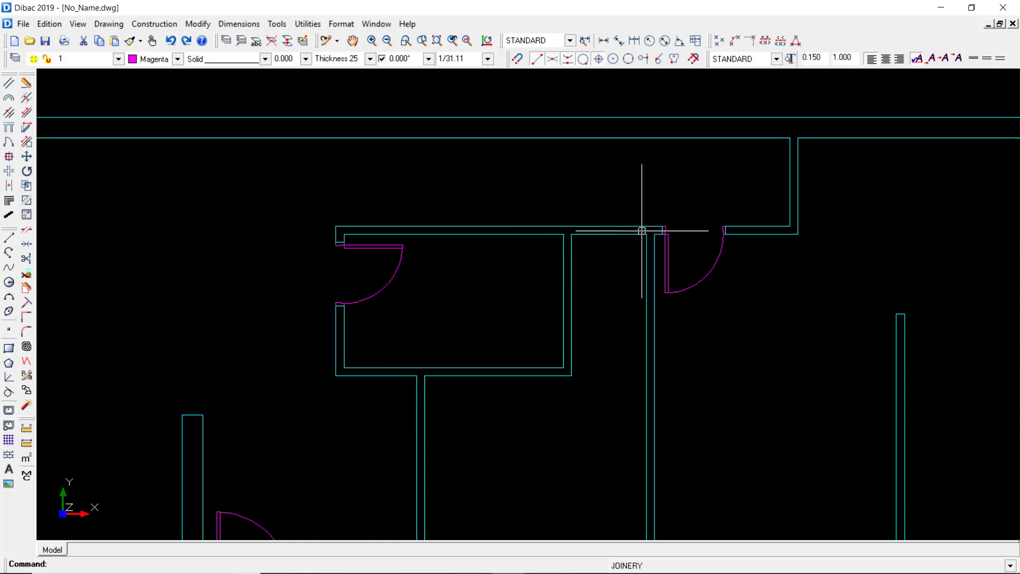
Switch the single door to Centered inside and insert it in the short horizontal partition between the rectangular room and the vertical partition
right_click(615, 256)
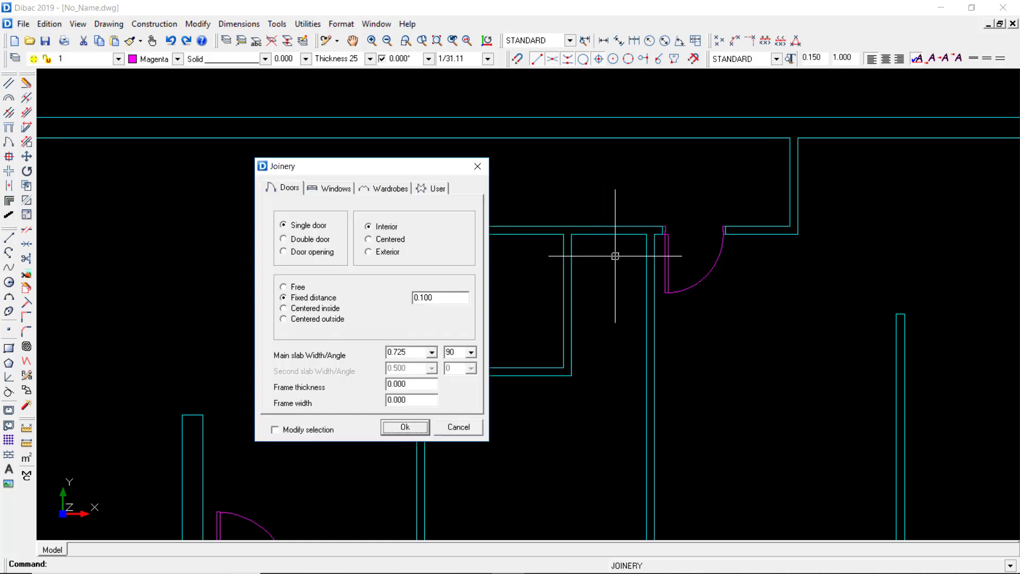
left_click(283, 309)
left_click(403, 428)
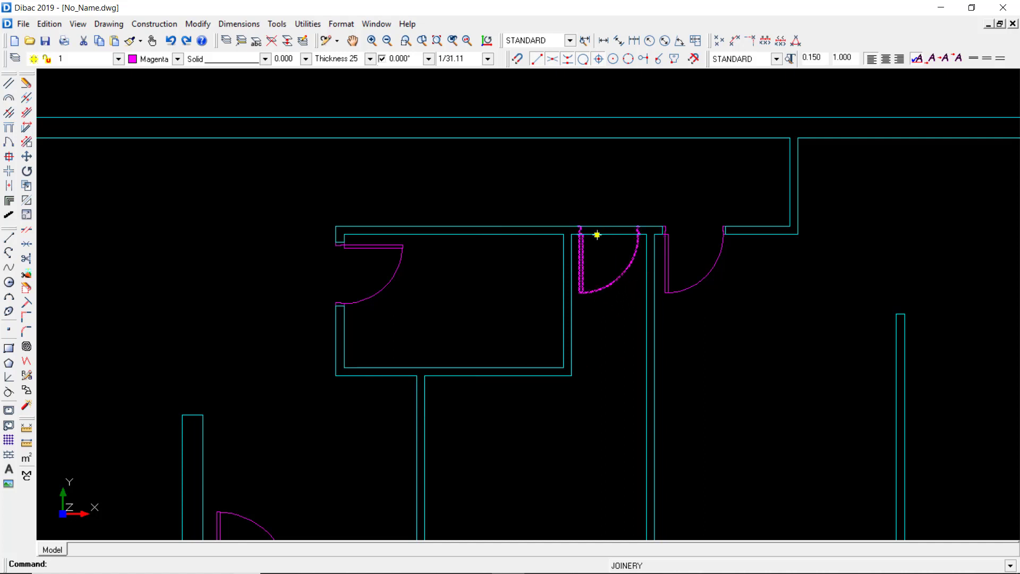
left_click(627, 232)
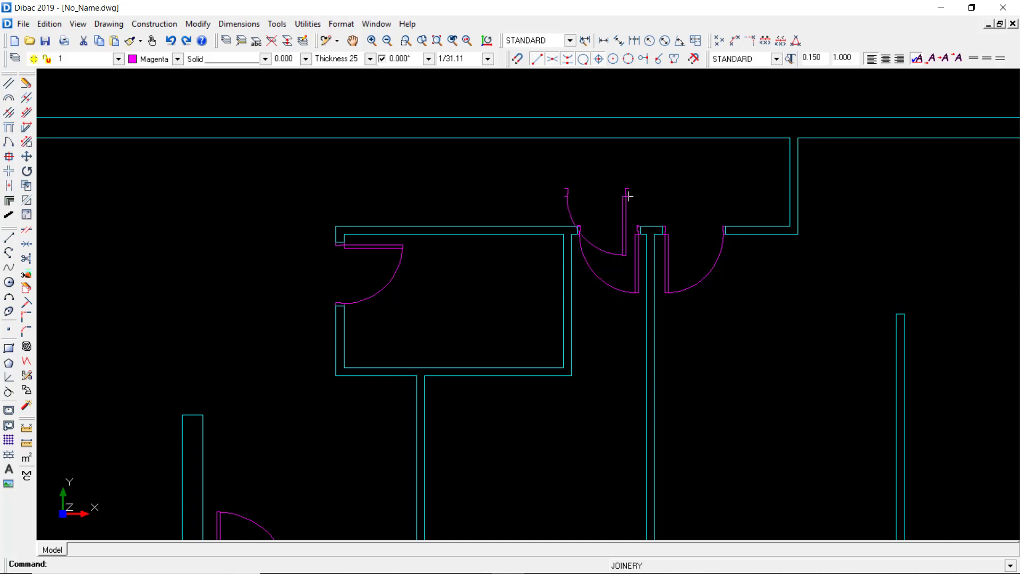
scroll(598, 248, "up", 1)
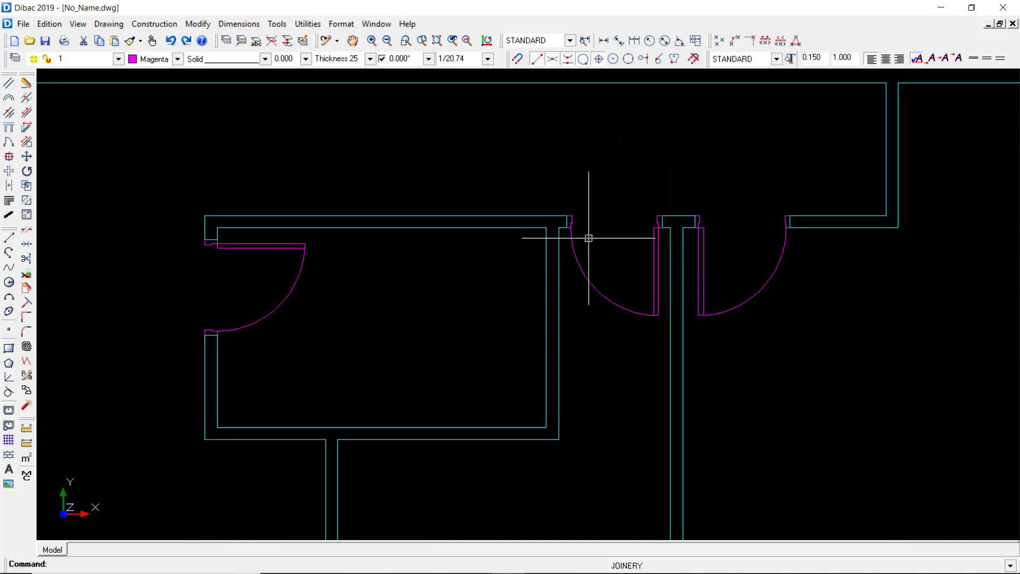
Configure an interior window with a window sill and a fixed distance of 3.5, and adjust its number of sashes
scroll(584, 234, "down", 3)
middle_click_drag(628, 266, 685, 245)
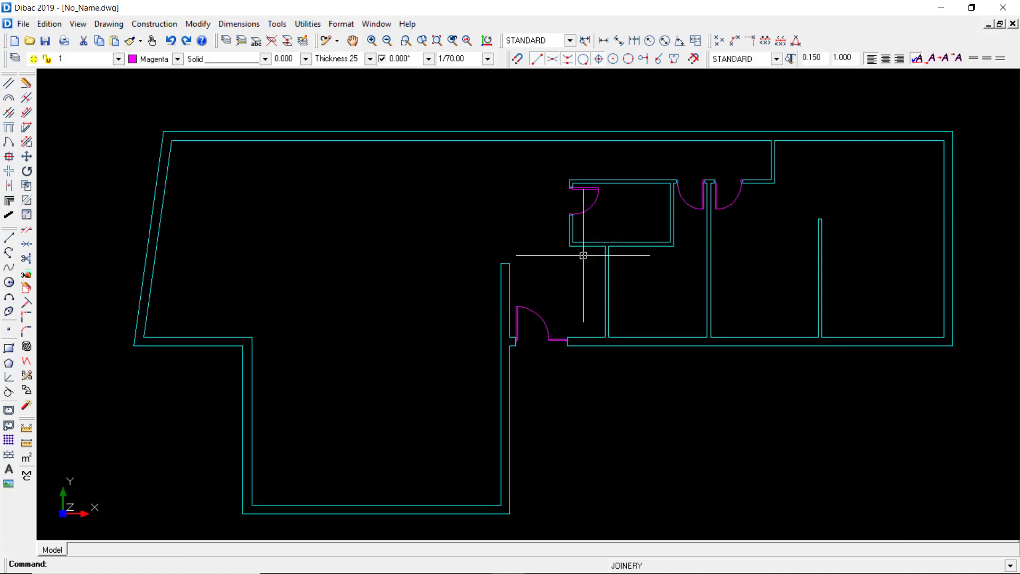
right_click(371, 238)
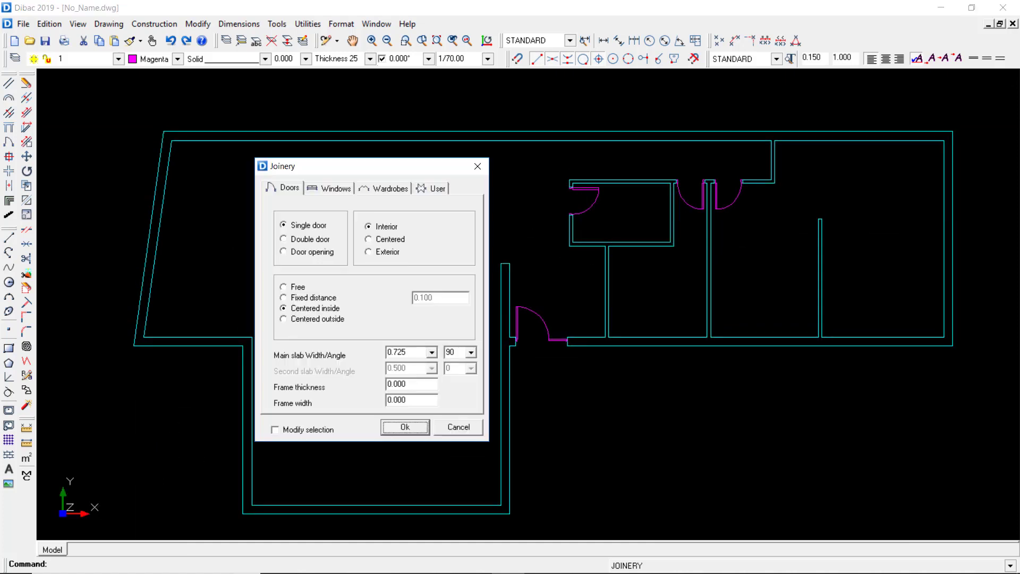
left_click(325, 189)
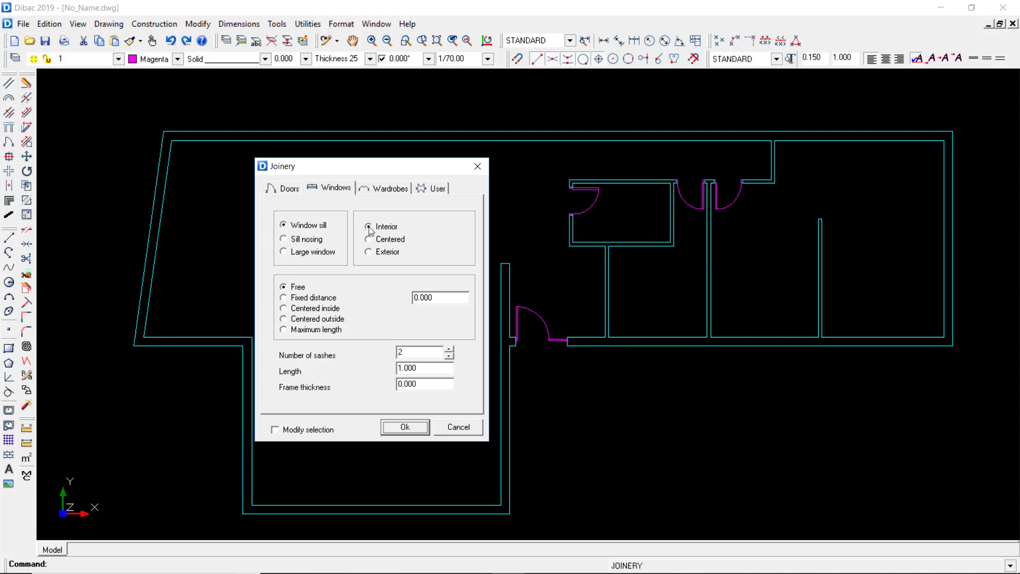
left_click(286, 300)
left_click_drag(440, 299, 394, 311)
type("3.5")
left_click(450, 356)
left_click(417, 368)
left_click(406, 428)
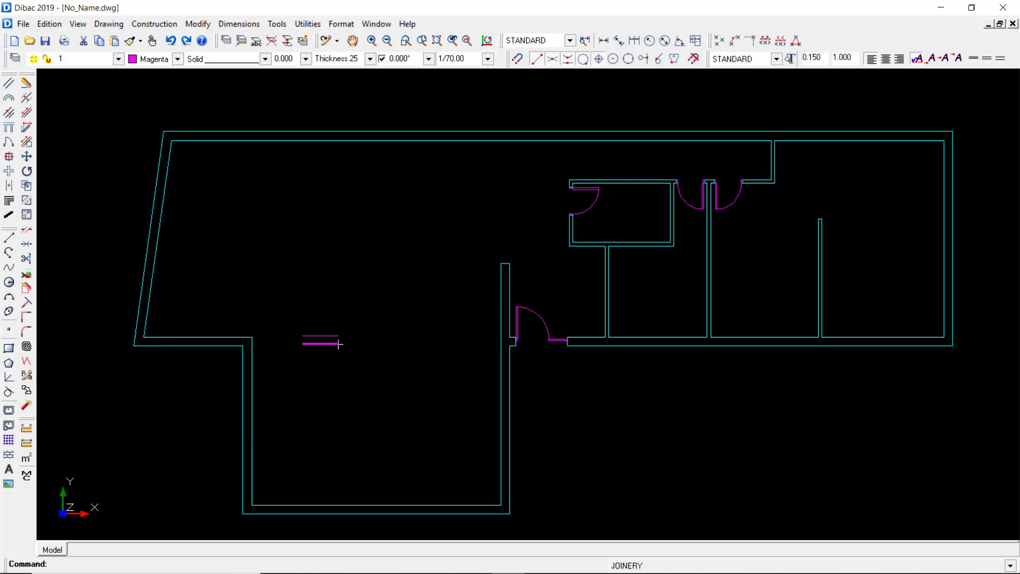
Insert the window in the upper exterior wall, measured from the inner corner with the slanted wall
middle_click_drag(219, 183, 297, 282)
scroll(255, 263, "up", 1)
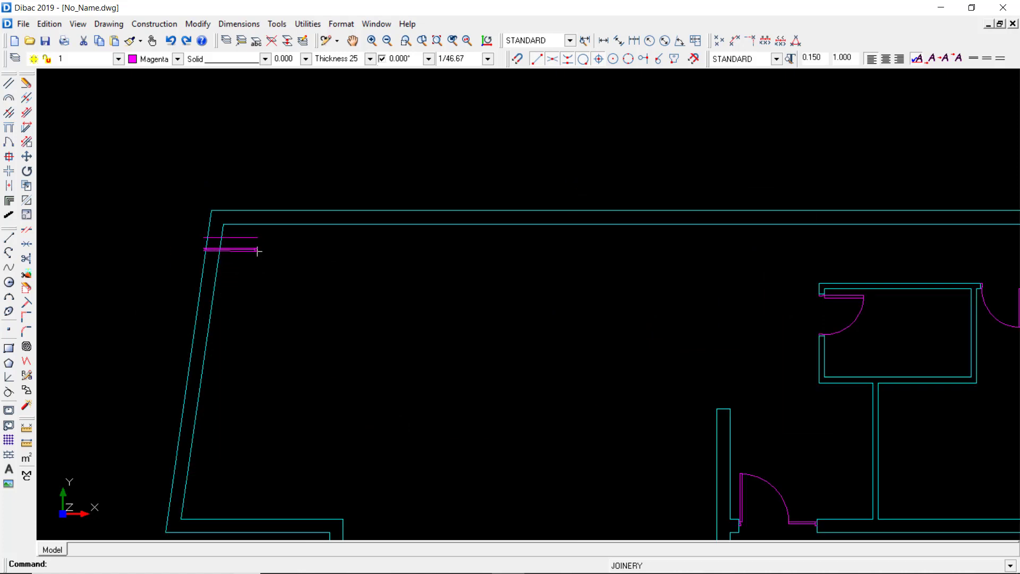
left_click(250, 225)
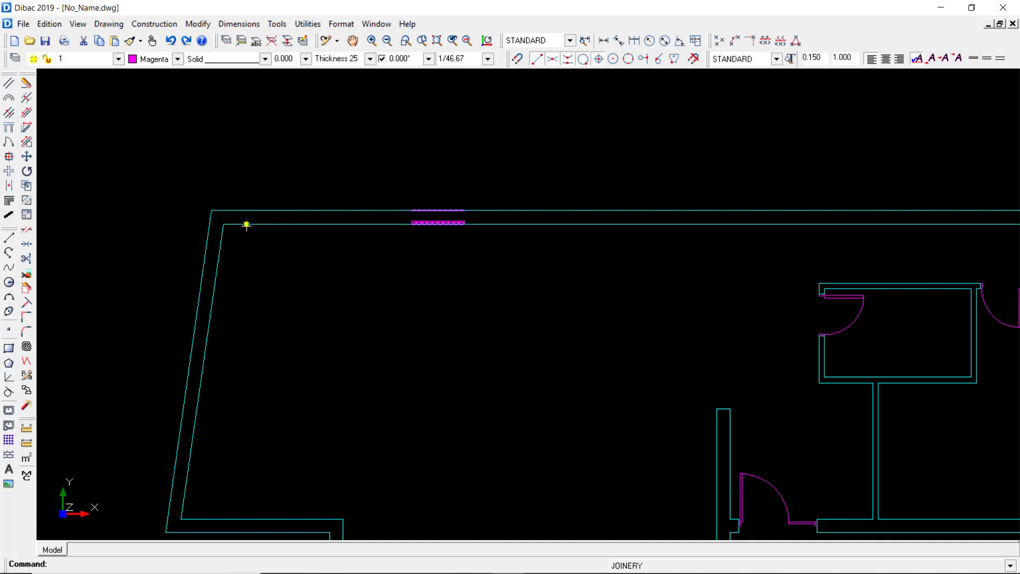
scroll(361, 269, "up", 2)
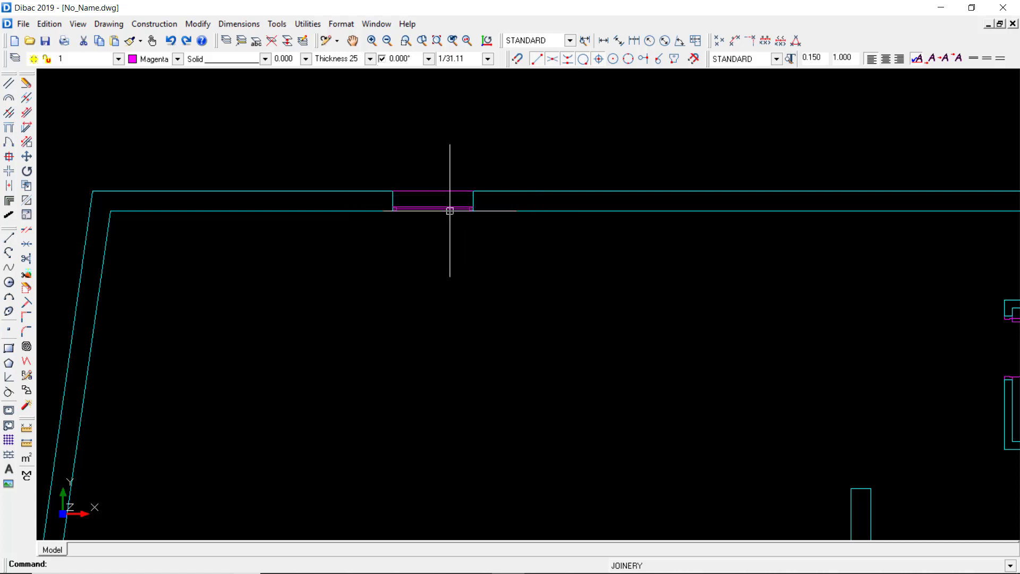
Set the window's fixed distance to 0.250 and insert a second window beside the first in the upper exterior wall
right_click(442, 262)
left_click(409, 297)
type("0.200")
left_click(405, 428)
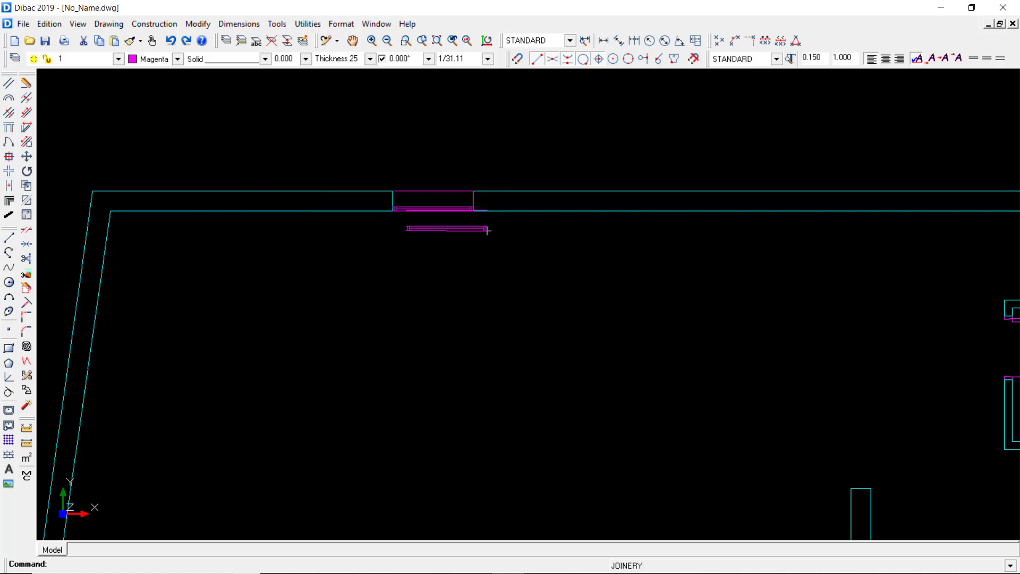
left_click(483, 210)
middle_click_drag(440, 295, 433, 297)
scroll(433, 297, "down", 5)
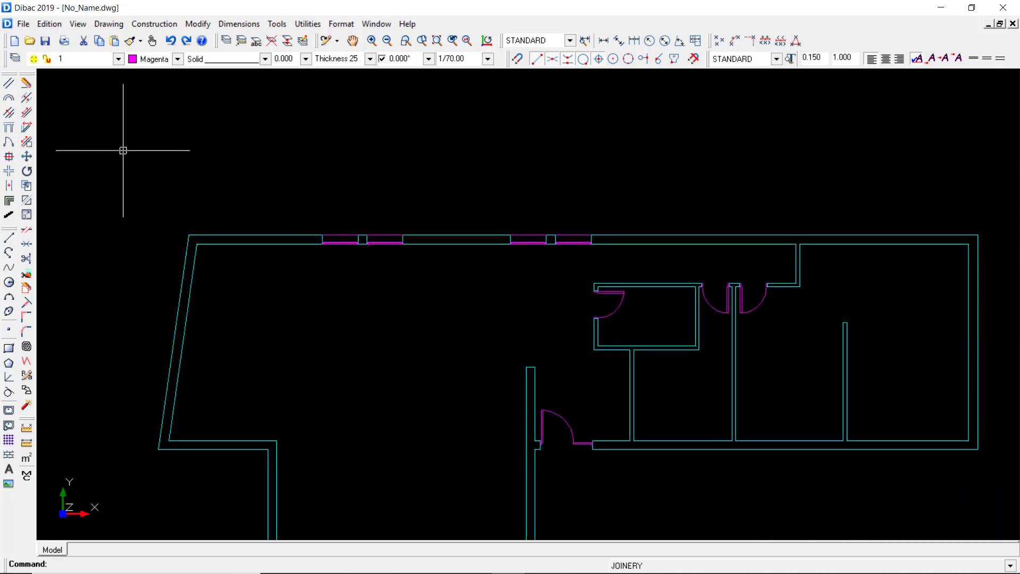
Use the Lengthen command on the upper wall's four windows to shift them together toward the slanted wall
left_click(28, 142)
left_click(297, 212)
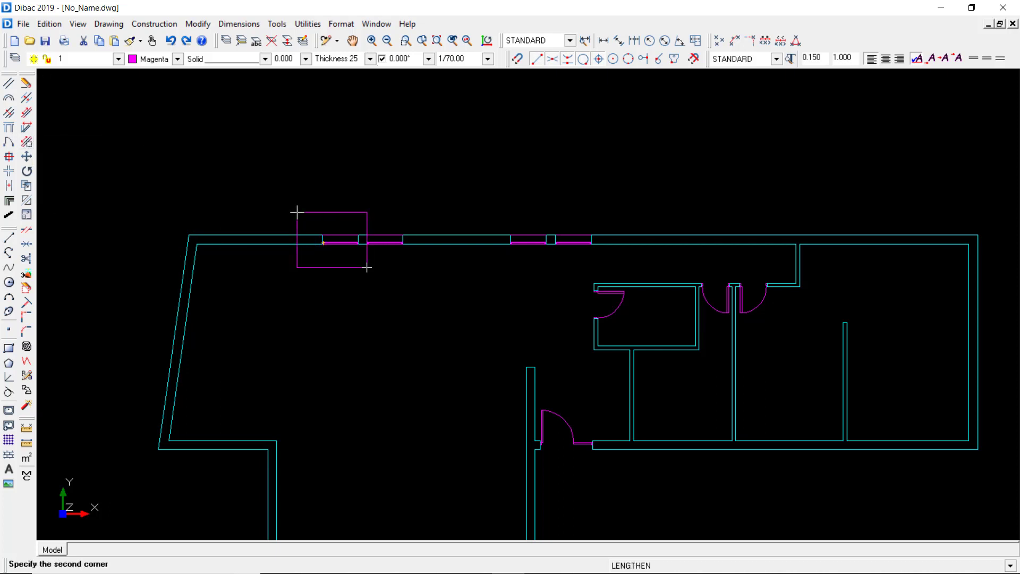
left_click(607, 261)
left_click(591, 260)
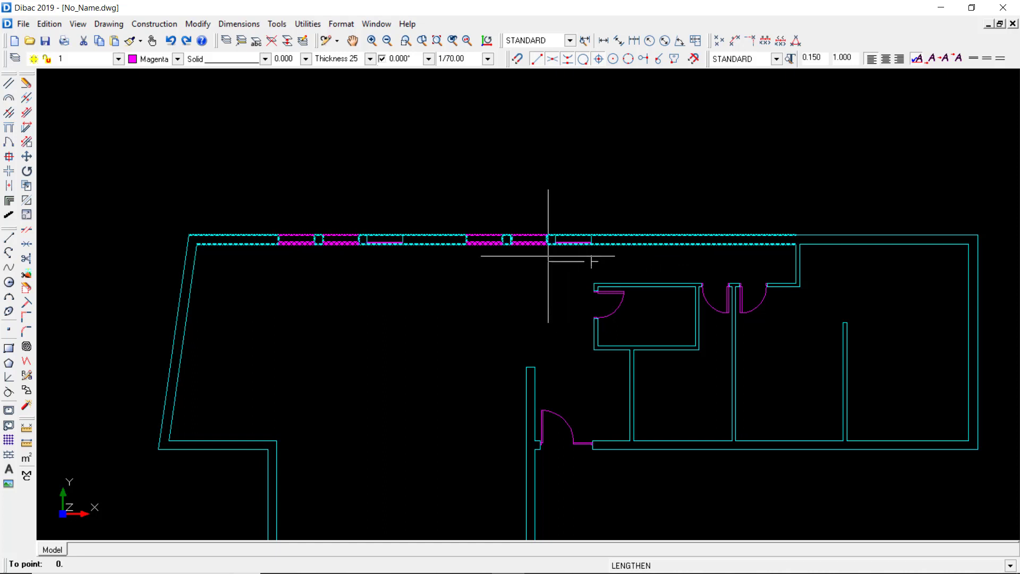
key("Return")
scroll(266, 271, "up", 1)
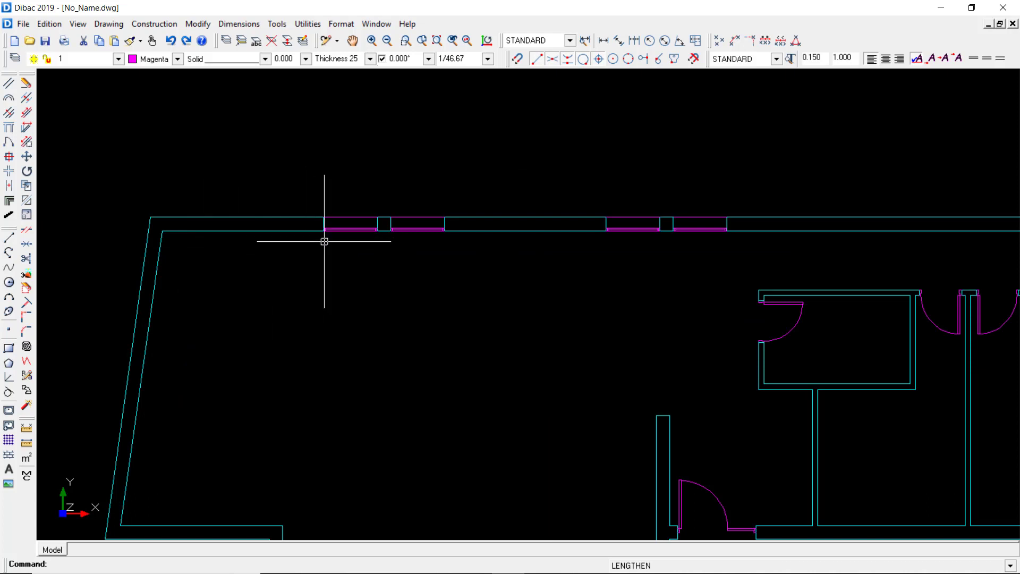
Measure the length of the inner wall line between the slanted wall's corner and the first window
left_click(29, 447)
left_click(242, 232)
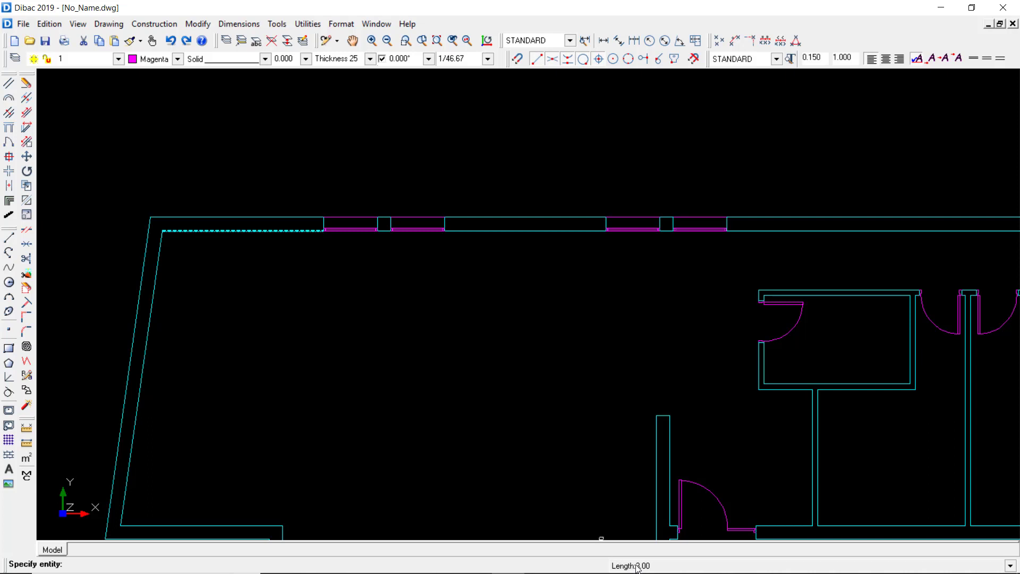
key("Escape")
Configure a wardrobe with sliding panels and choose a larger door size for it
scroll(558, 298, "up", 1)
middle_click_drag(558, 298, 565, 194)
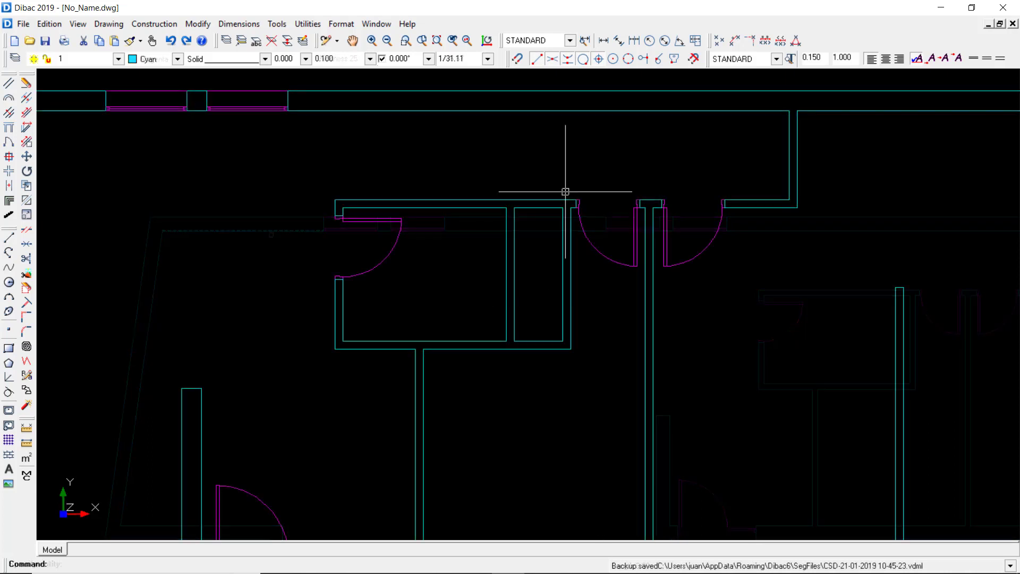
left_click(10, 143)
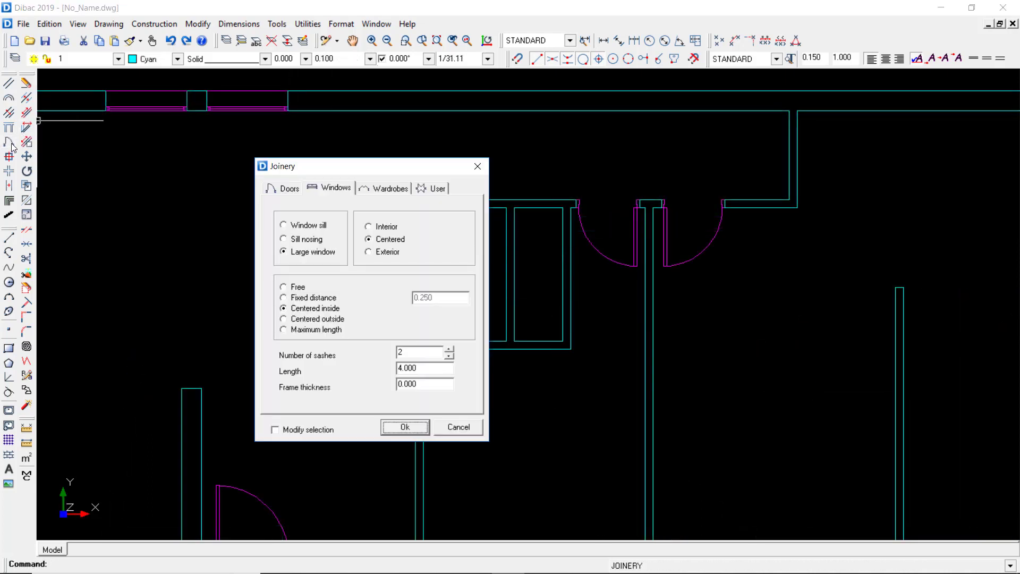
left_click(383, 187)
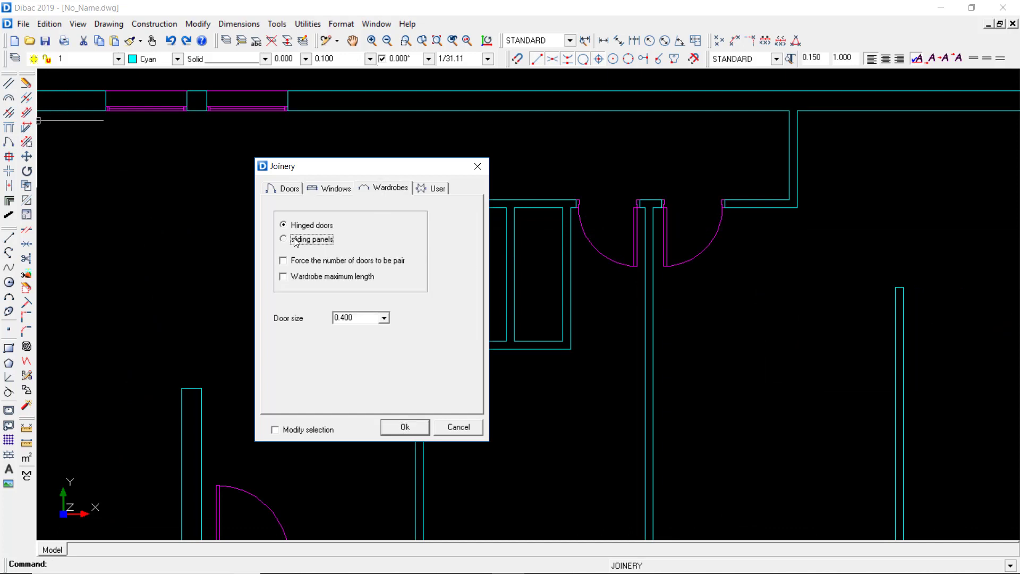
left_click(383, 318)
left_click(357, 354)
left_click(406, 427)
Set the color to Magenta and insert the wardrobe in the right wall of the narrow closet in the small rectangular room
left_click(177, 58)
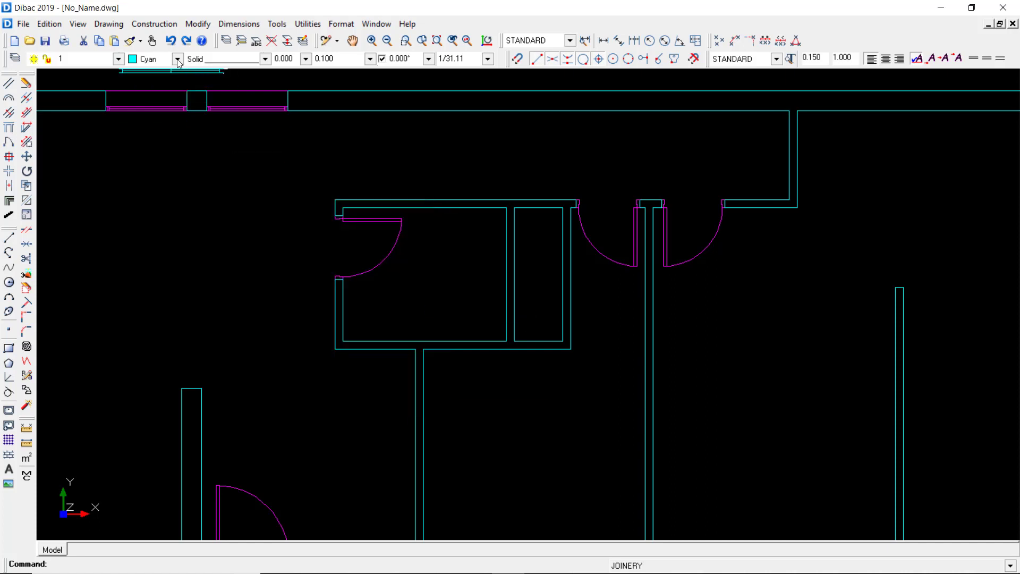
left_click(153, 141)
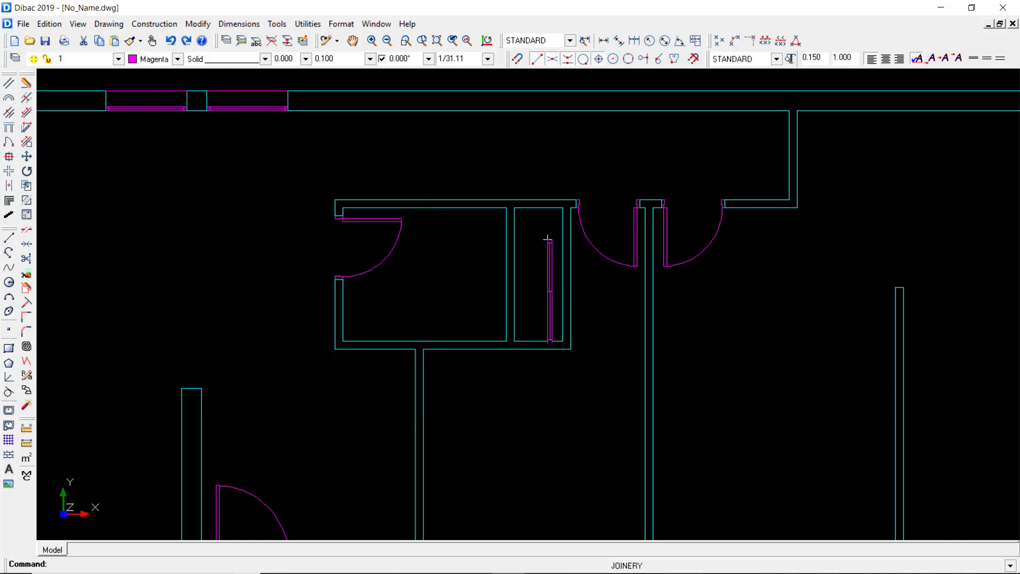
left_click(568, 281)
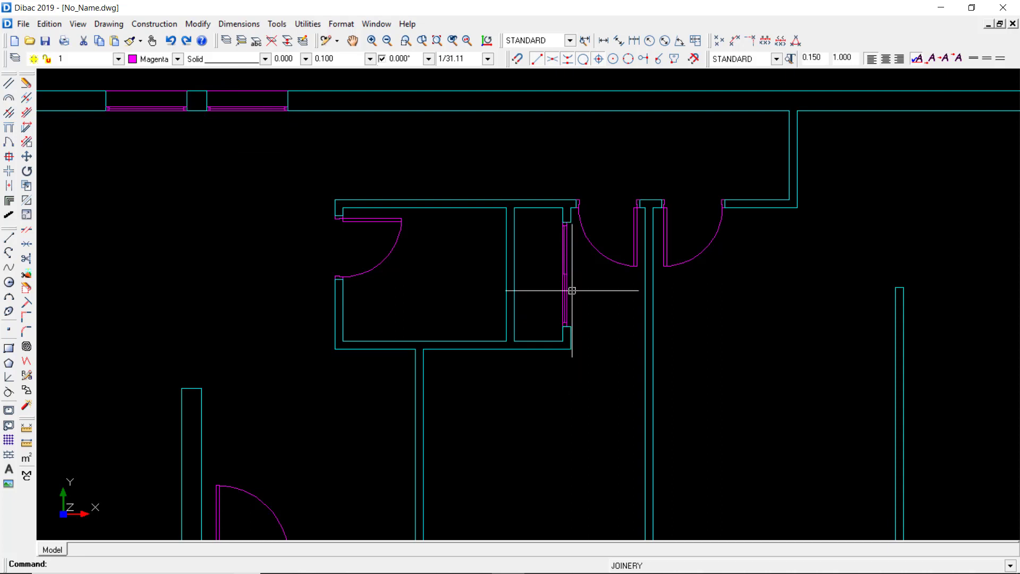
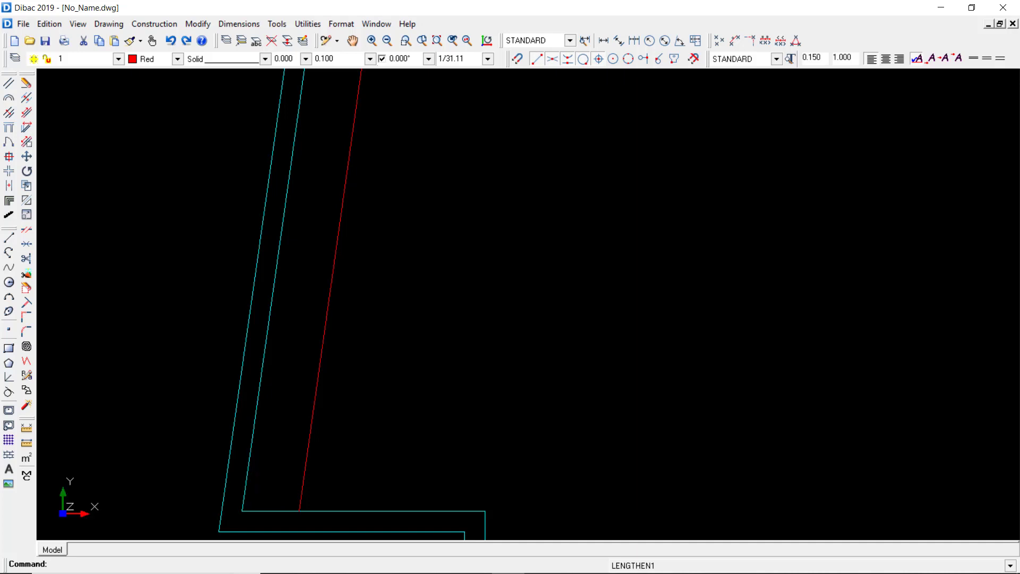
Load the SINK1E-100 drawing from the WBlocks folder as the block to insert
scroll(309, 223, "down", 2)
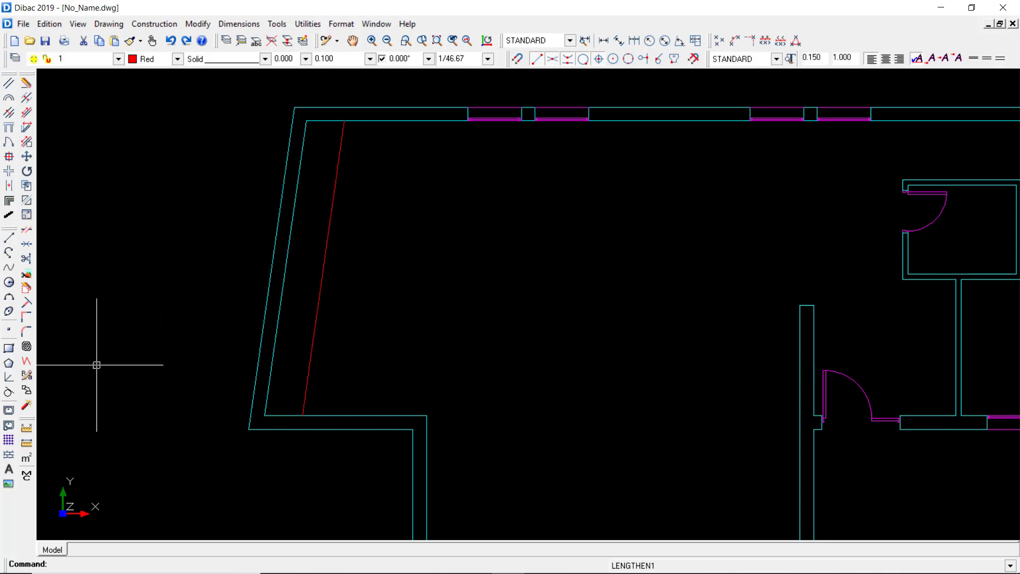
left_click(9, 410)
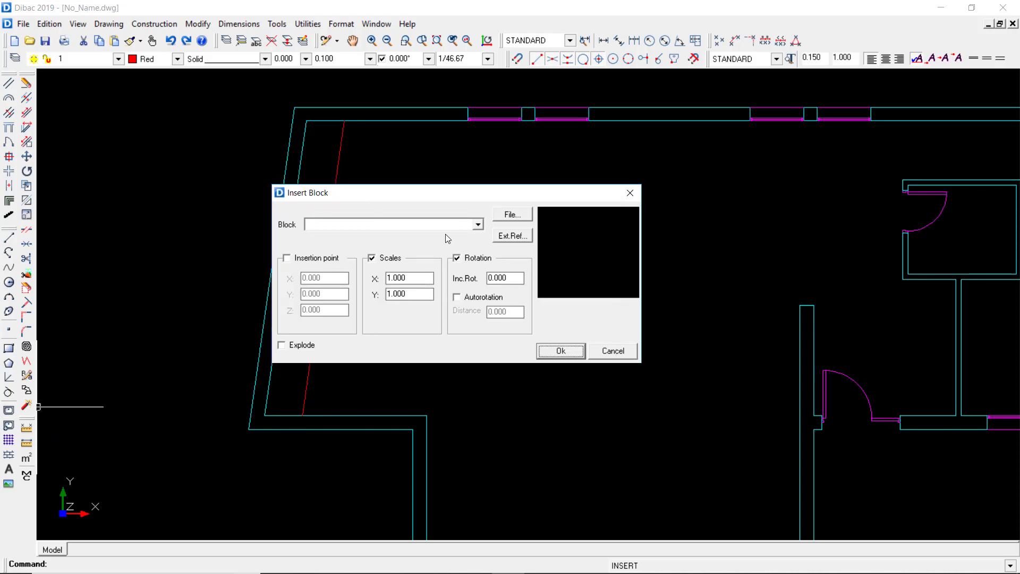
left_click(478, 226)
left_click(479, 226)
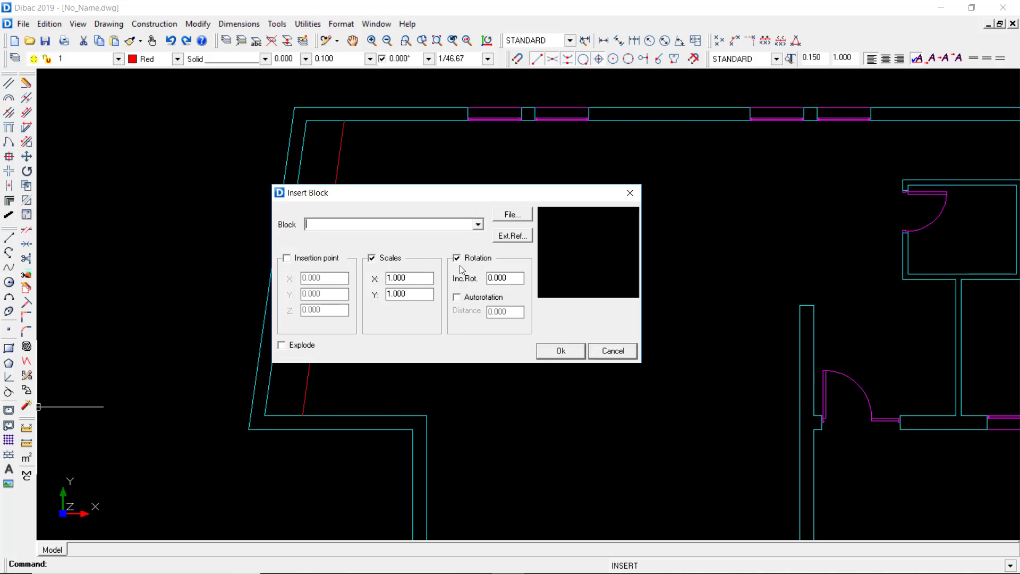
left_click(512, 214)
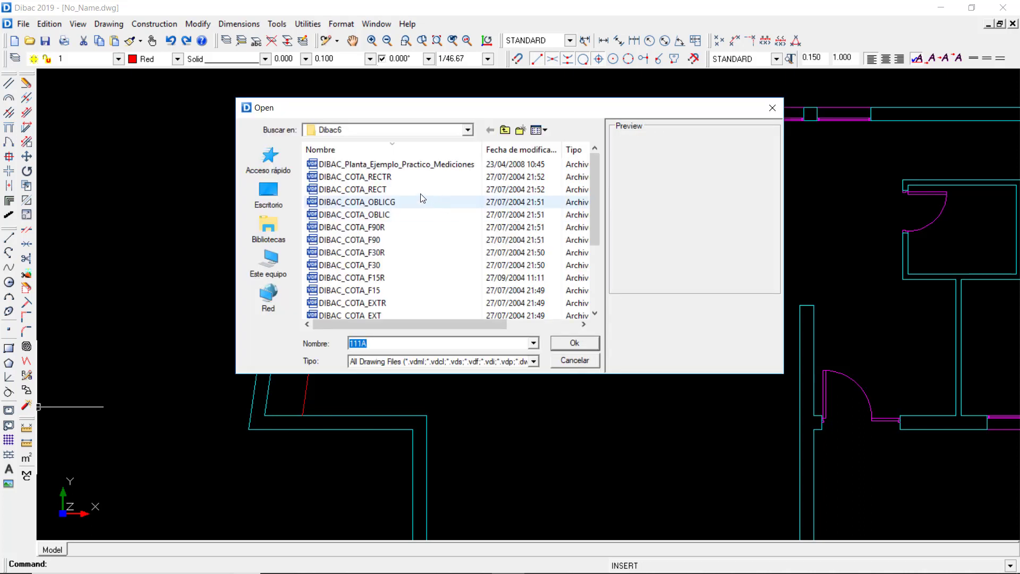
scroll(415, 200, "down", 3)
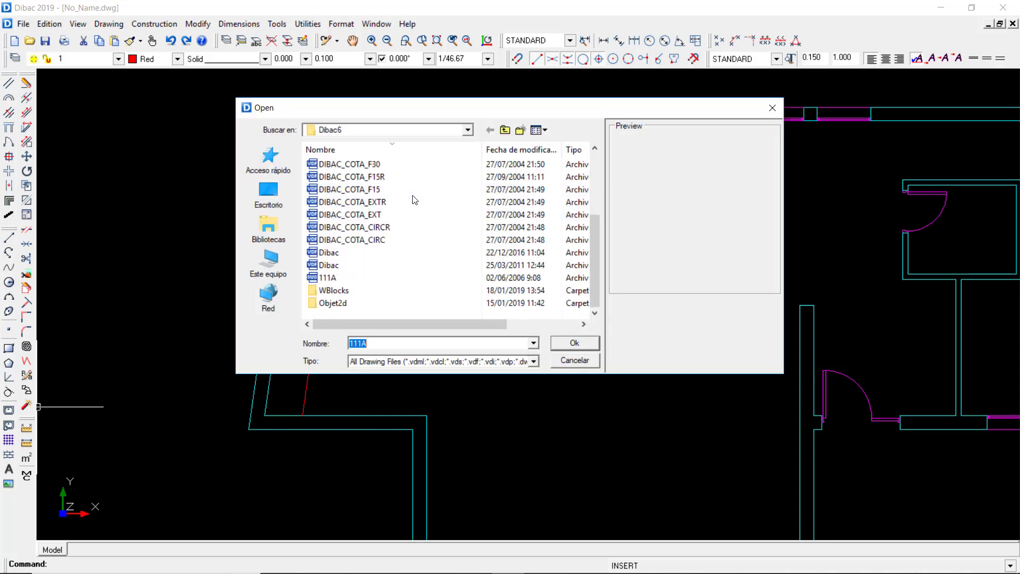
double_click(341, 292)
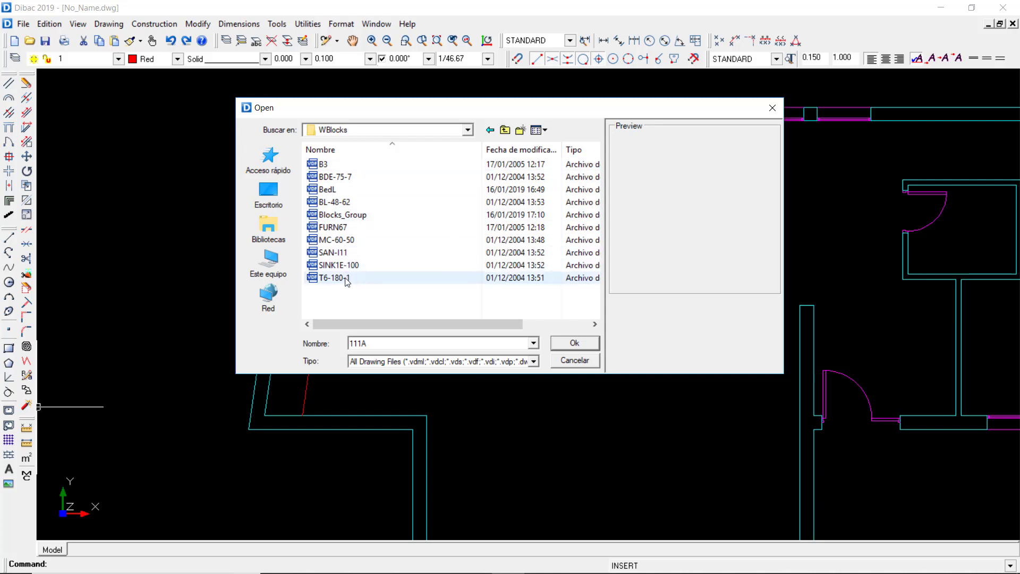
left_click(334, 228)
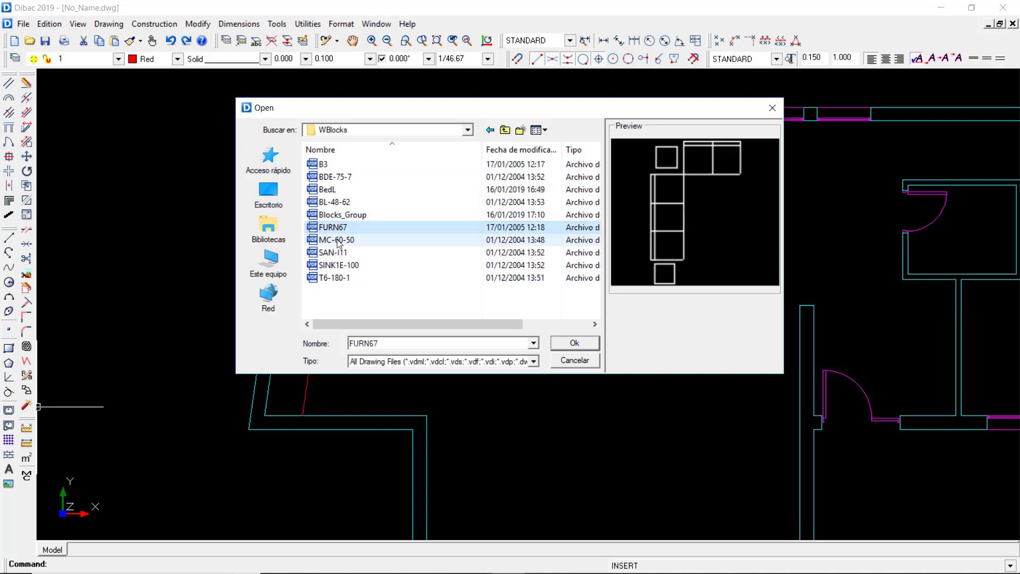
left_click(336, 266)
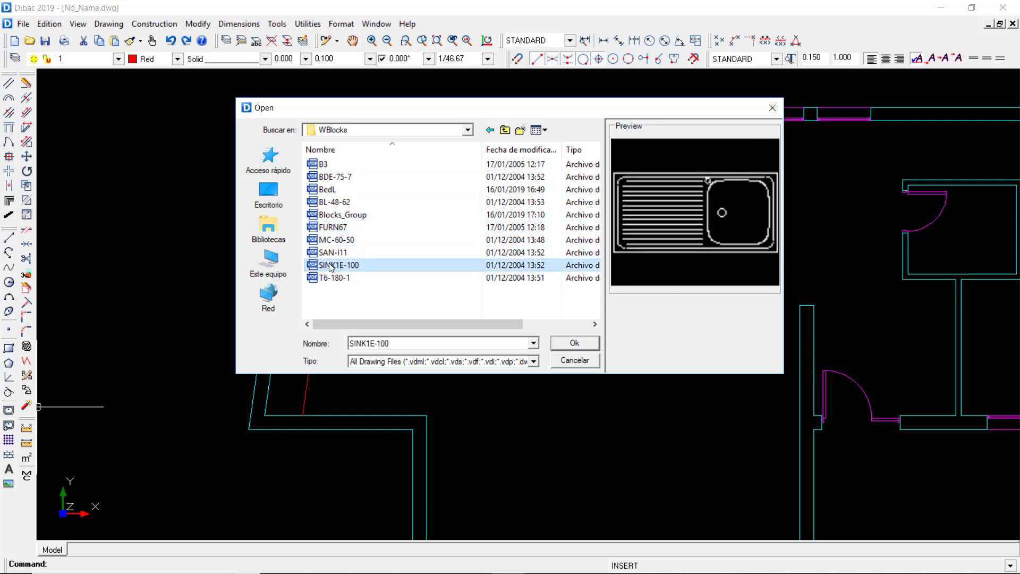
left_click(575, 344)
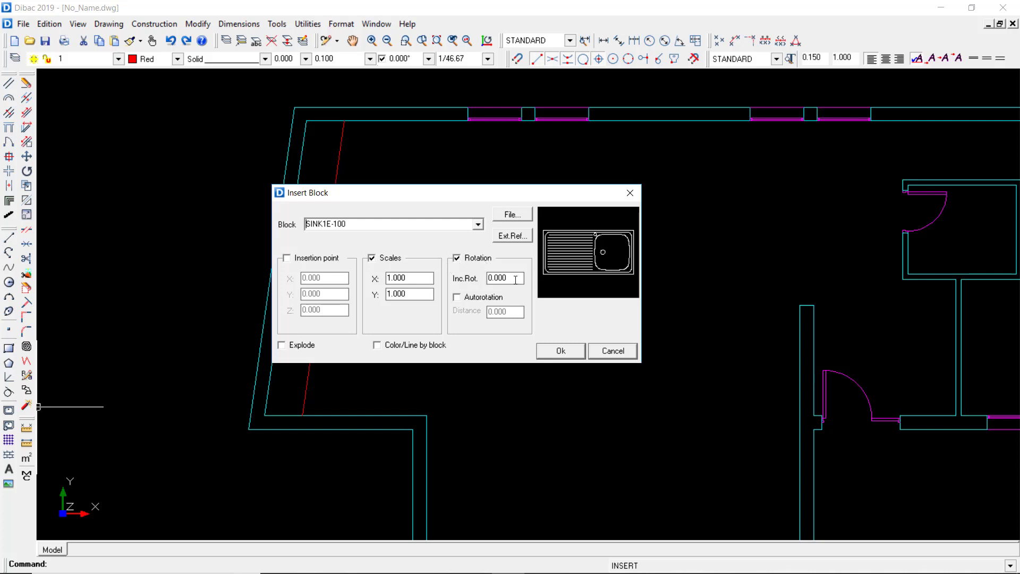
Set the sink block's incremental rotation to 180, enable Autorotation, and start its placement
left_click_drag(515, 280, 478, 280)
type("180")
left_click(456, 299)
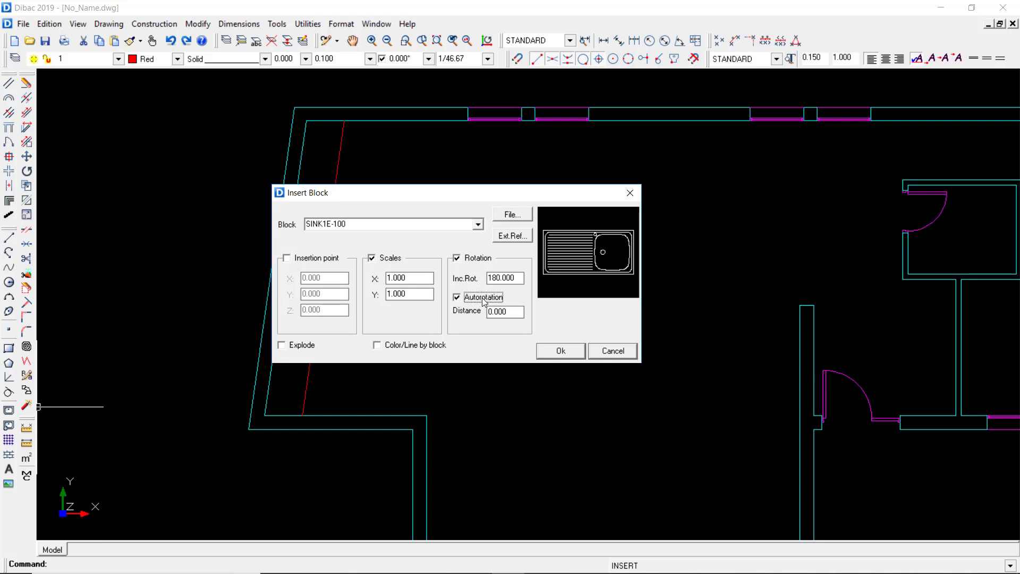
left_click(561, 352)
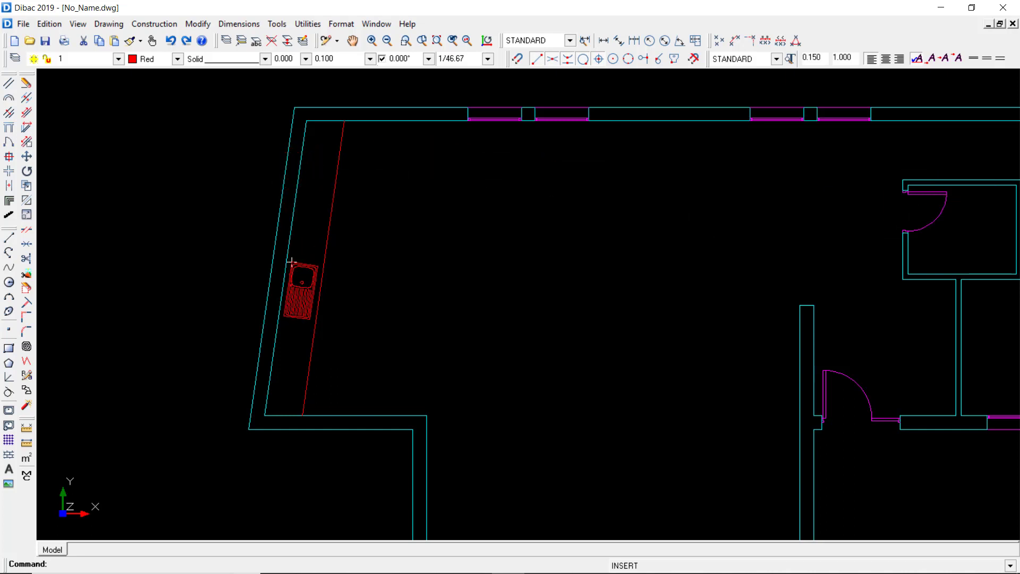
Set the autorotation distance of the SINK1E-100 block to -0.100 and resume its placement
scroll(293, 237, "up", 1)
scroll(304, 229, "up", 1)
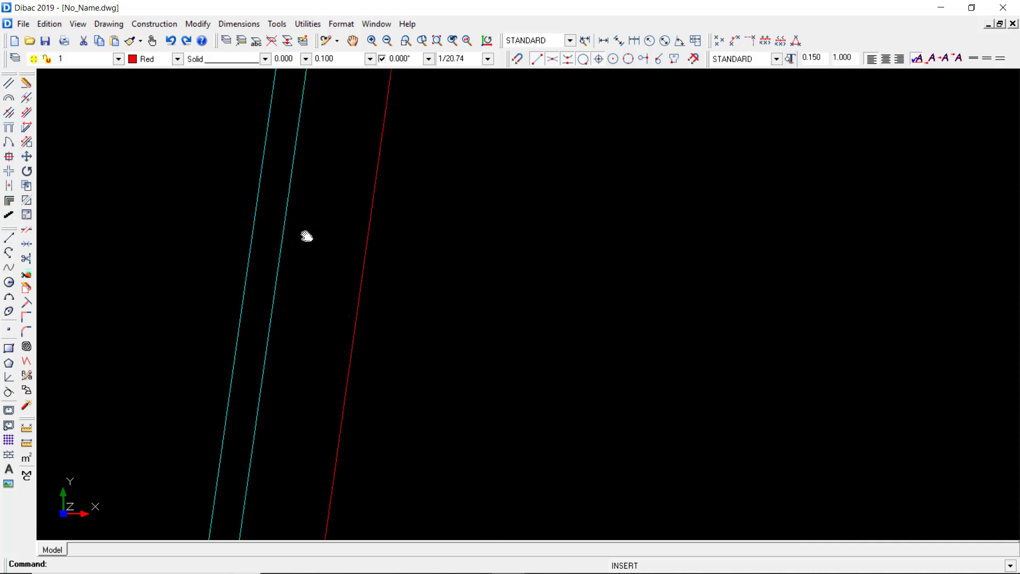
scroll(305, 266, "down", 1)
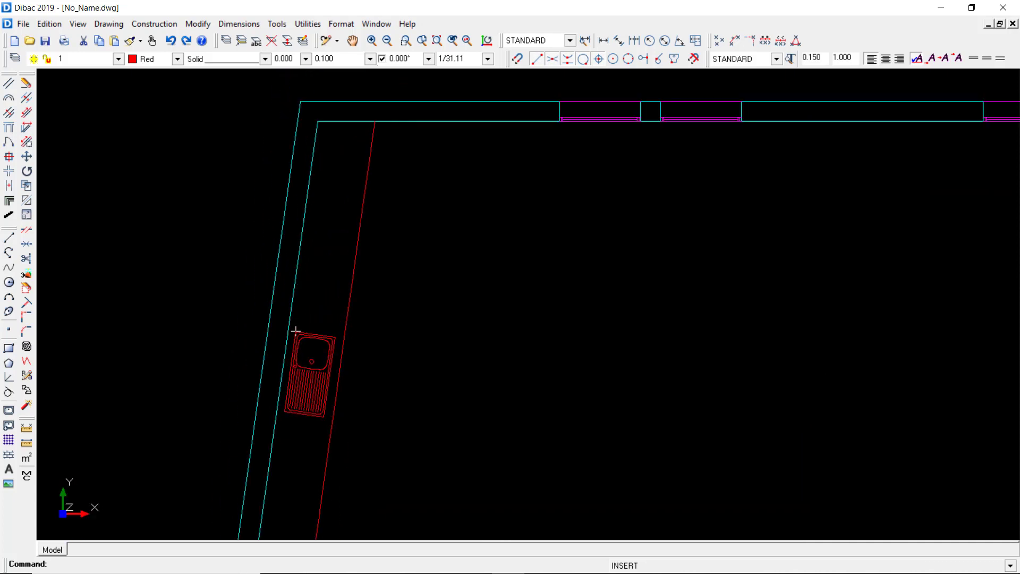
middle_click_drag(317, 313, 333, 313)
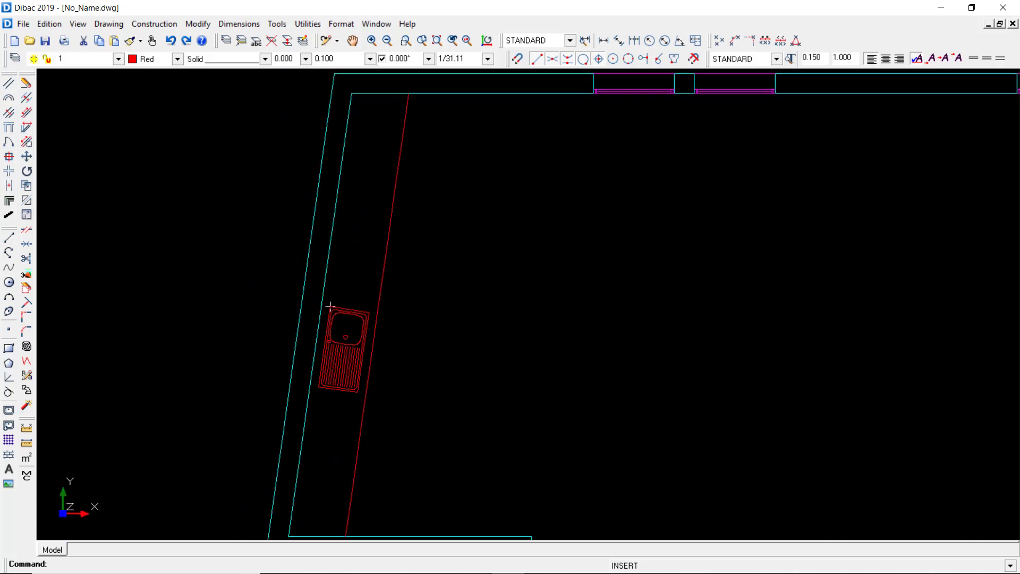
scroll(321, 314, "up", 2)
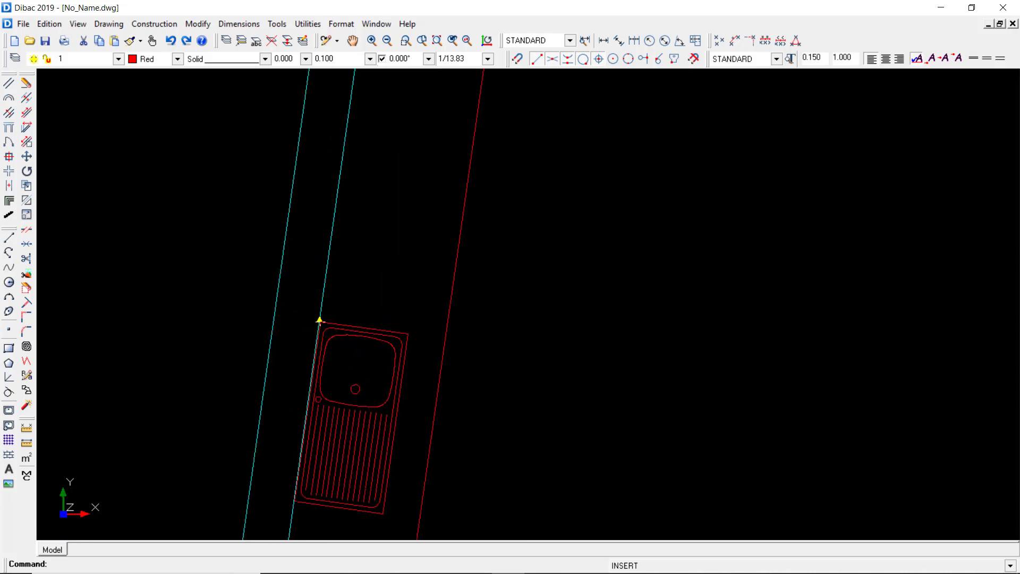
middle_click_drag(329, 317, 355, 285)
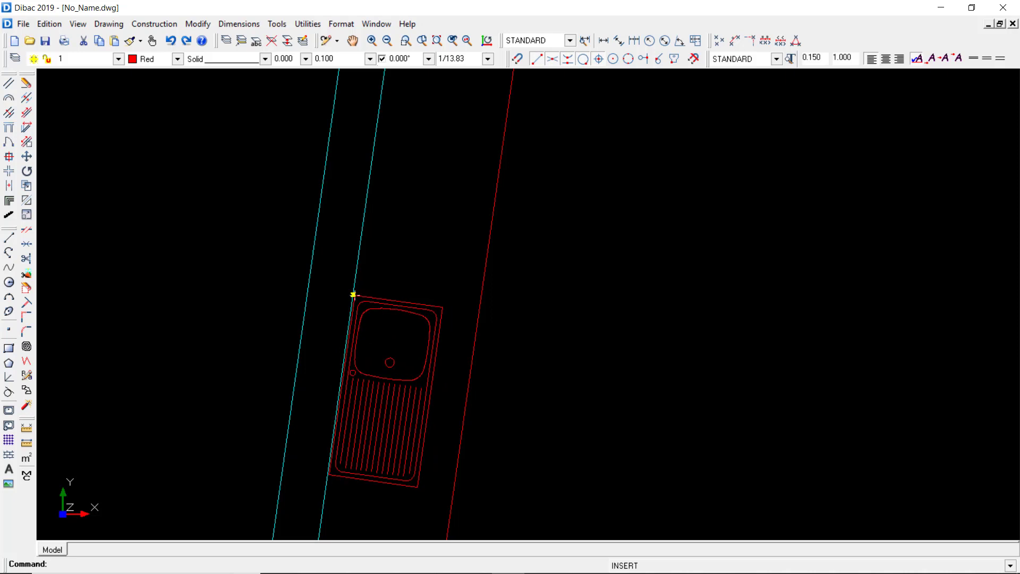
right_click(380, 272)
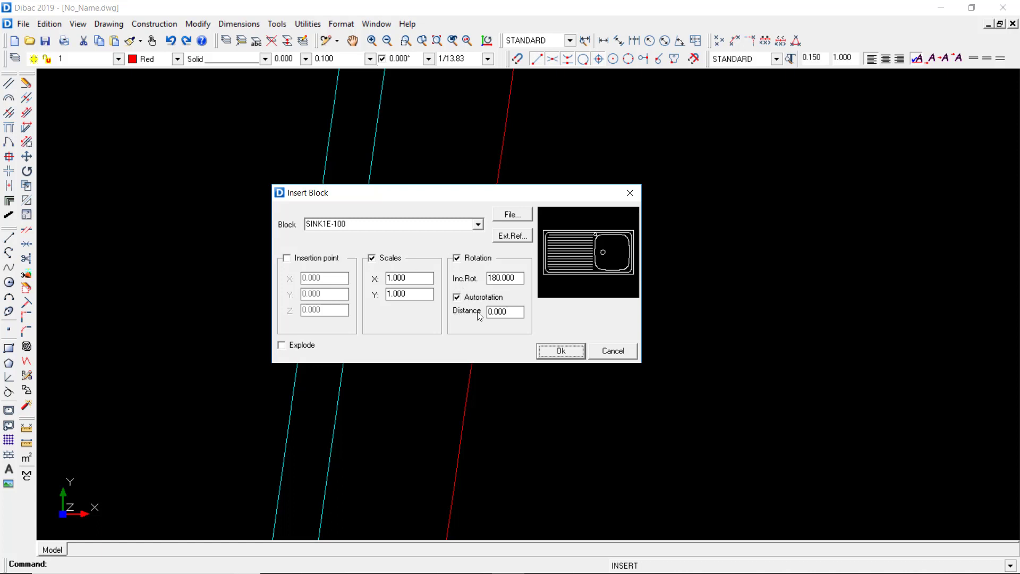
double_click(509, 313)
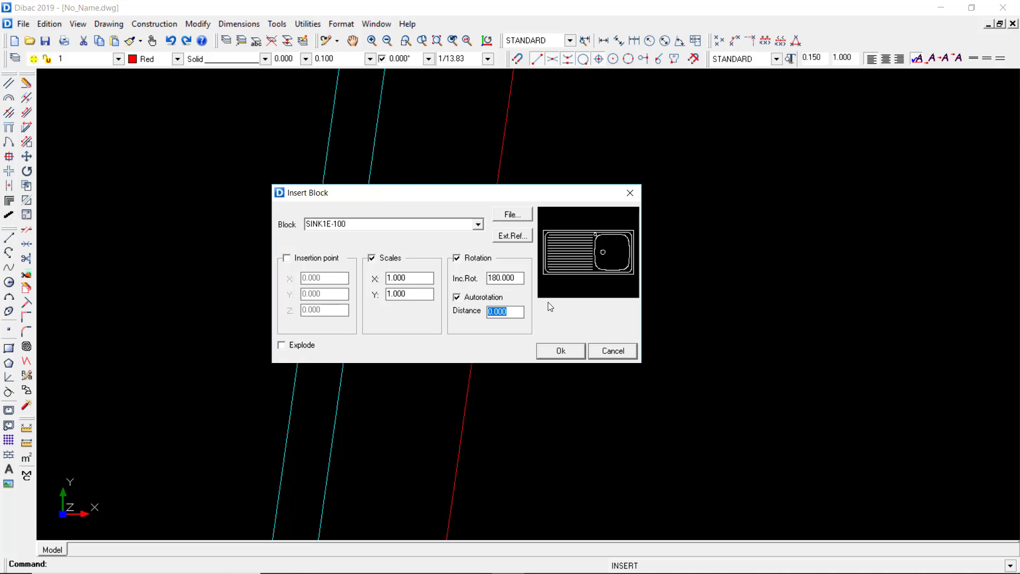
key("BackSpace")
left_click(560, 350)
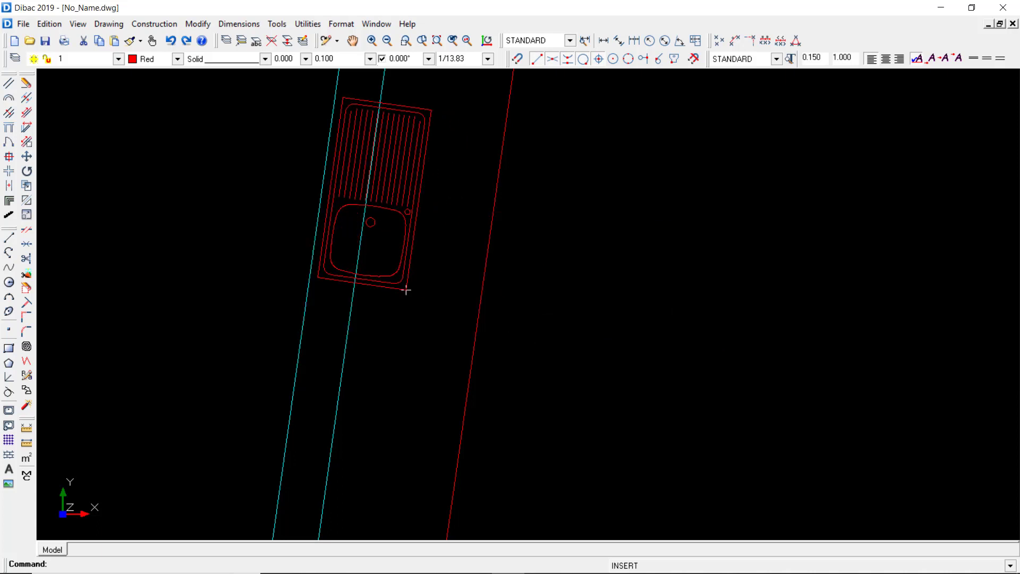
Insert the sink beside the slanted kitchen wall, aligned with it and inside the countertop strip, at about mid-length
scroll(353, 294, "down", 3)
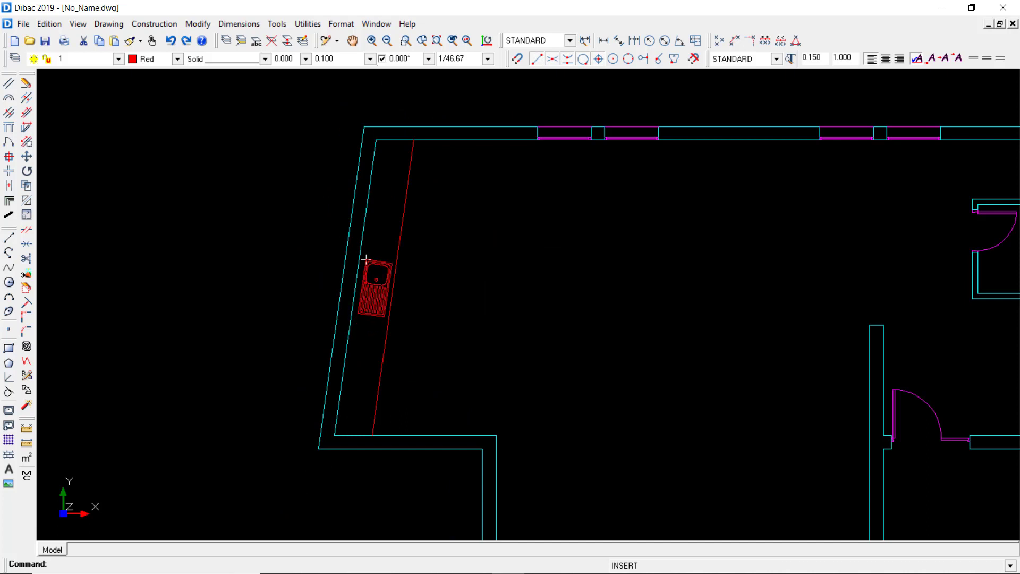
scroll(359, 257, "up", 2)
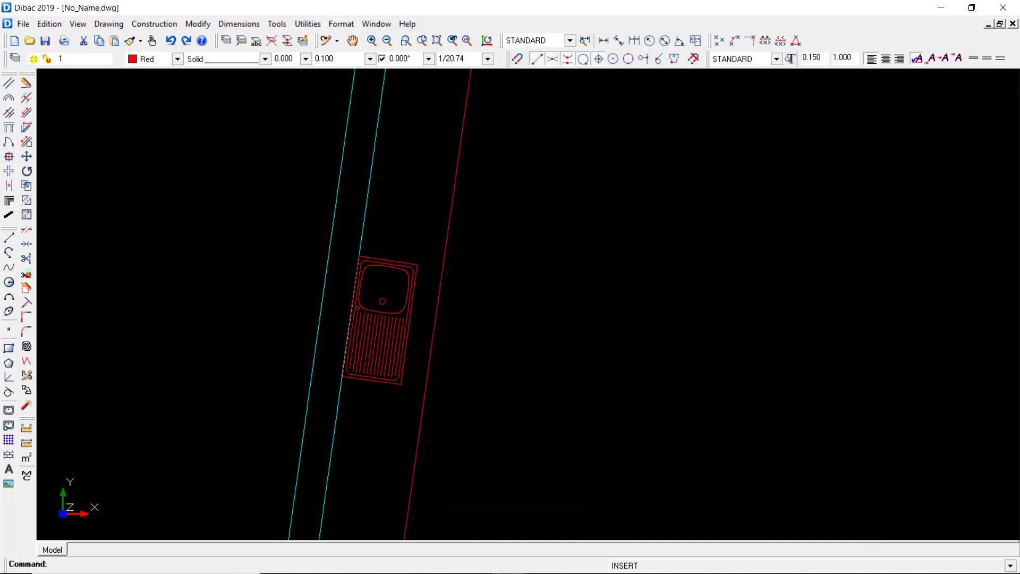
left_click(371, 259)
scroll(365, 276, "up", 2)
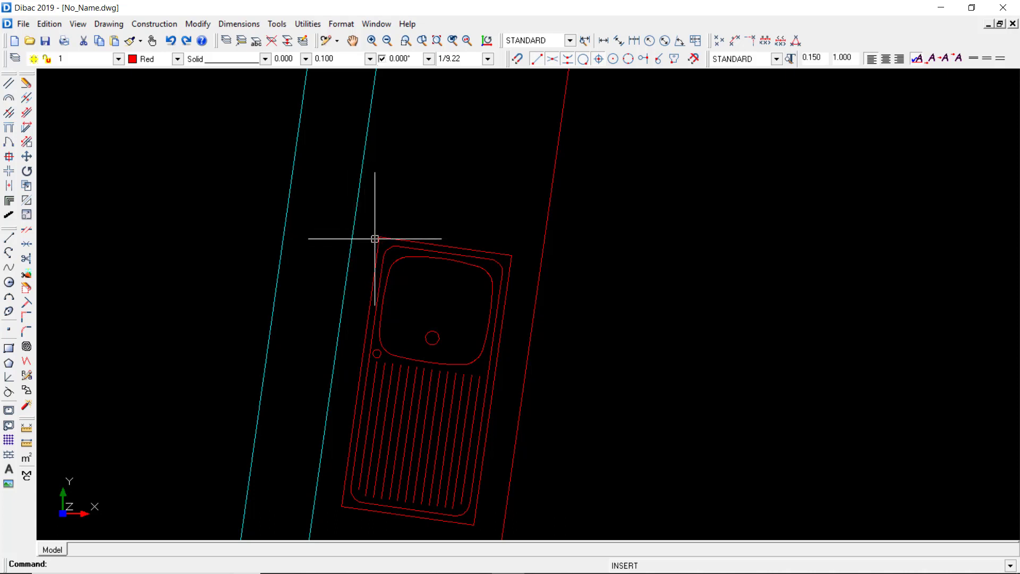
scroll(374, 241, "down", 1)
scroll(374, 241, "down", 1)
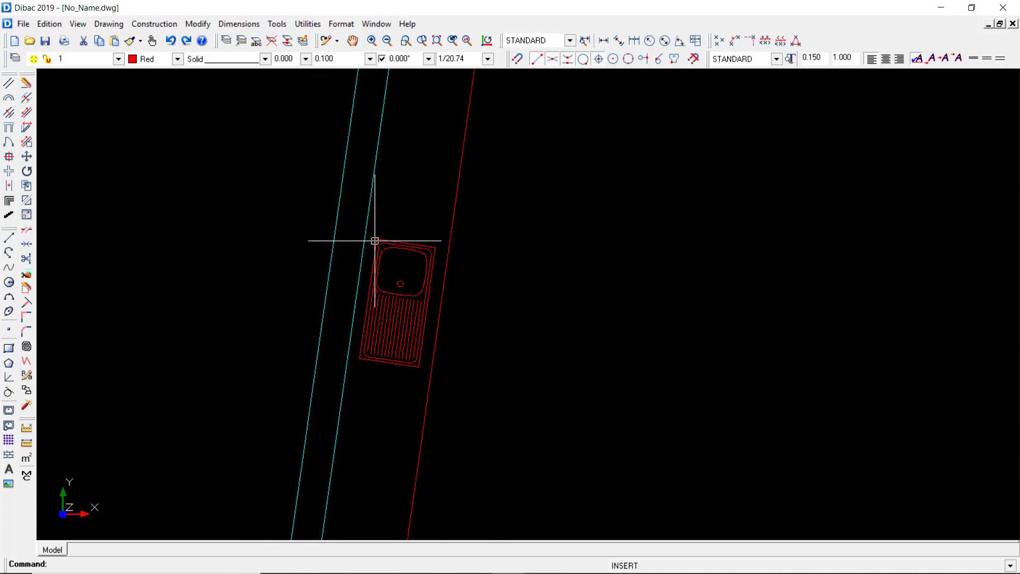
Load the FURN67 block from the WBlocks folder with X and Y scales of 1.1, incremental rotation 0 and Autorotation off
scroll(423, 319, "down", 2)
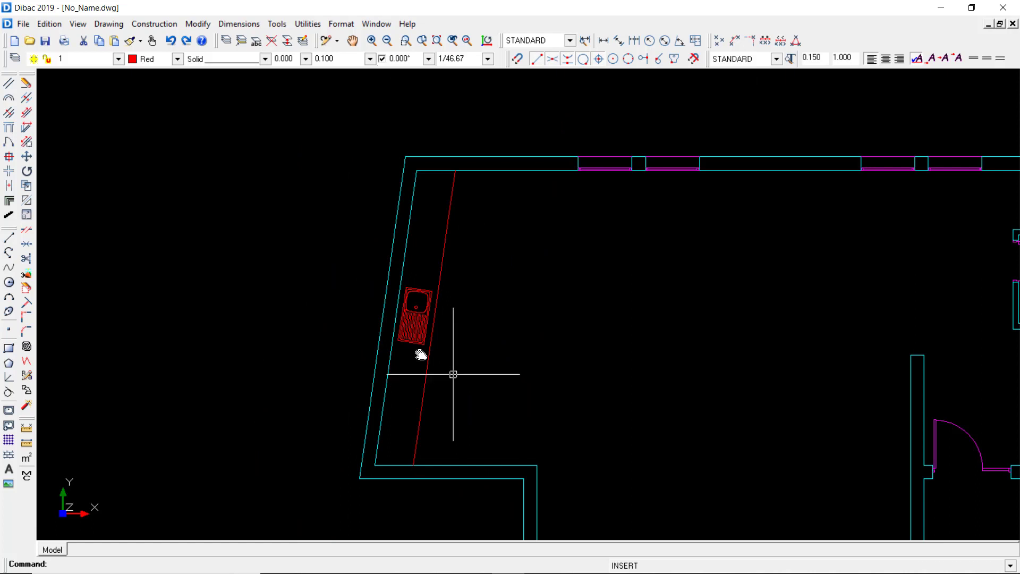
middle_click_drag(419, 352, 285, 271)
scroll(280, 268, "down", 1)
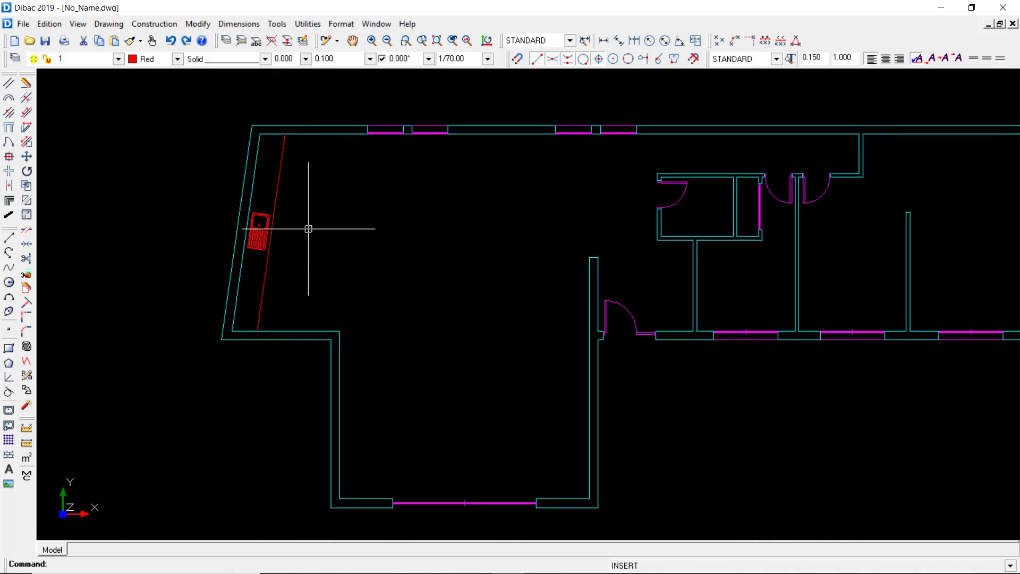
left_click(9, 414)
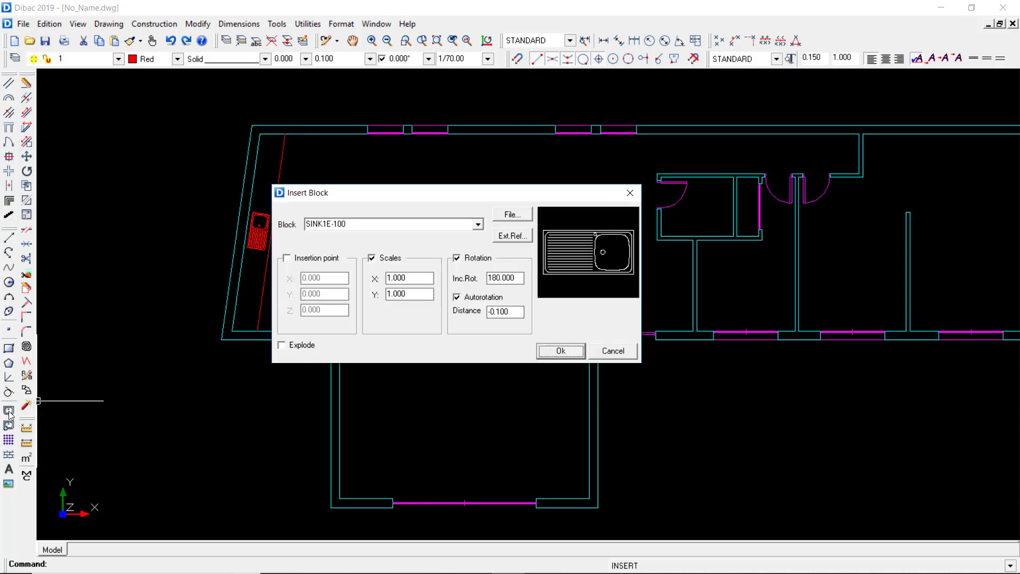
left_click(512, 215)
left_click(340, 228)
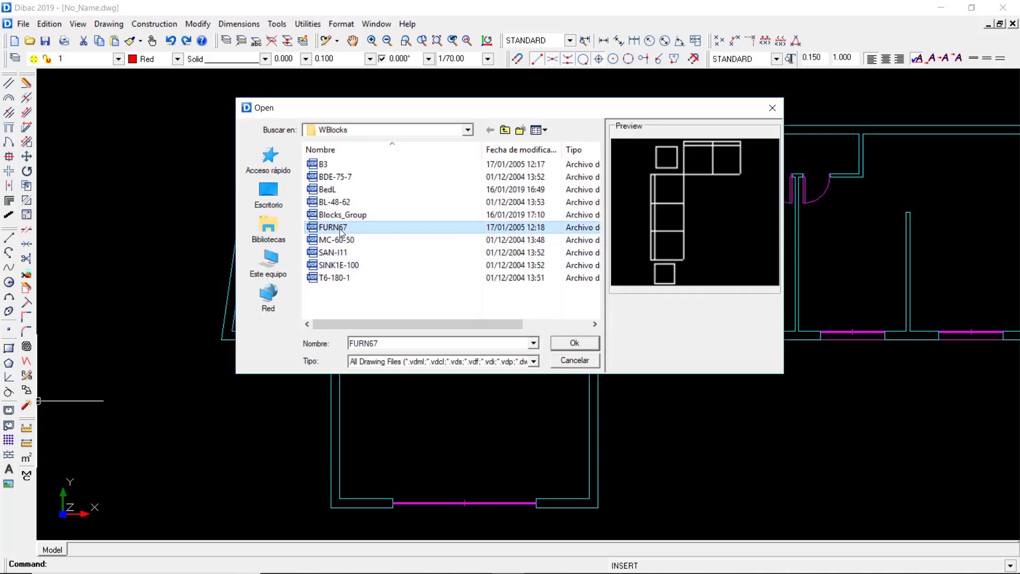
left_click(562, 343)
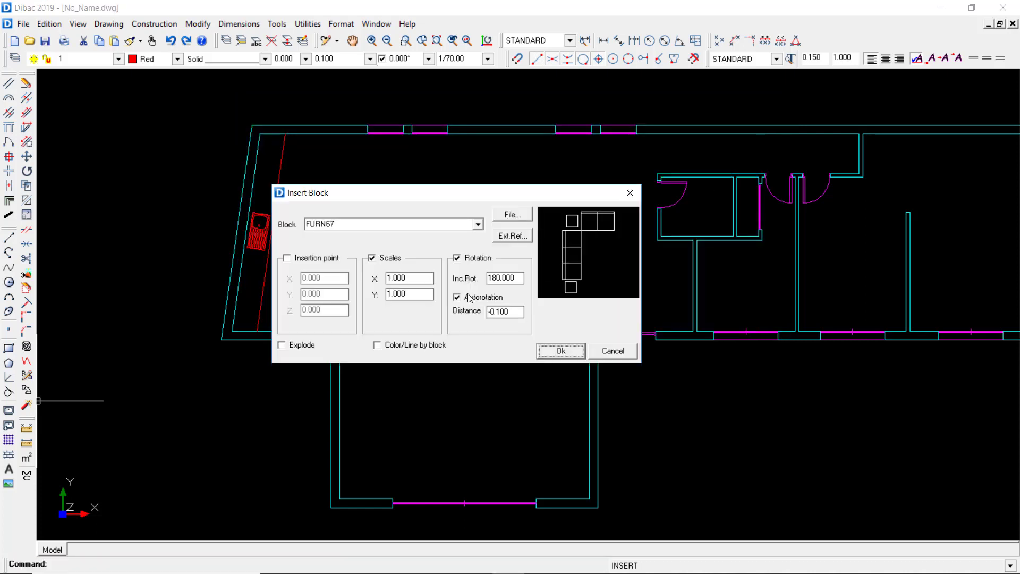
left_click(456, 297)
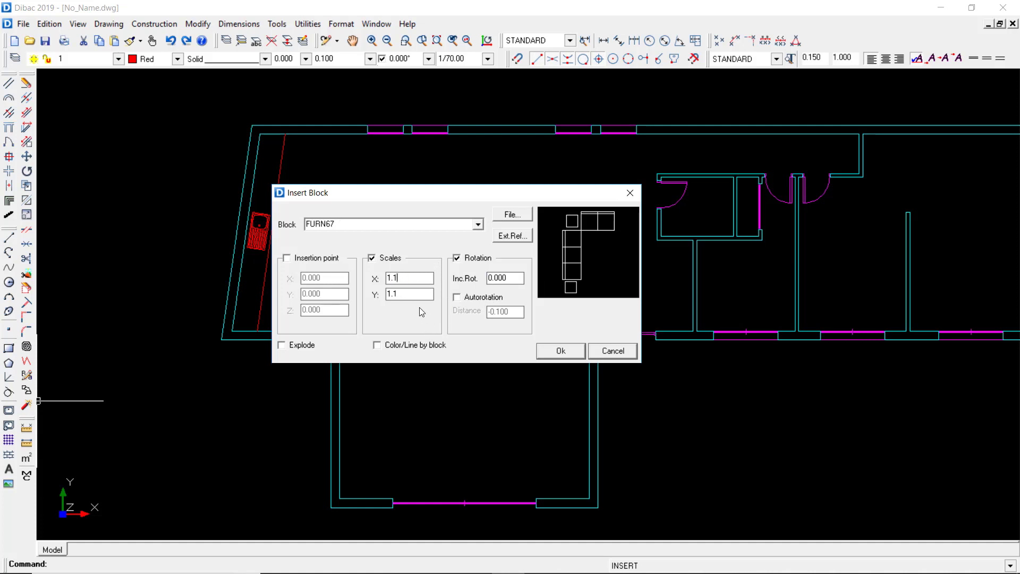
left_click(567, 353)
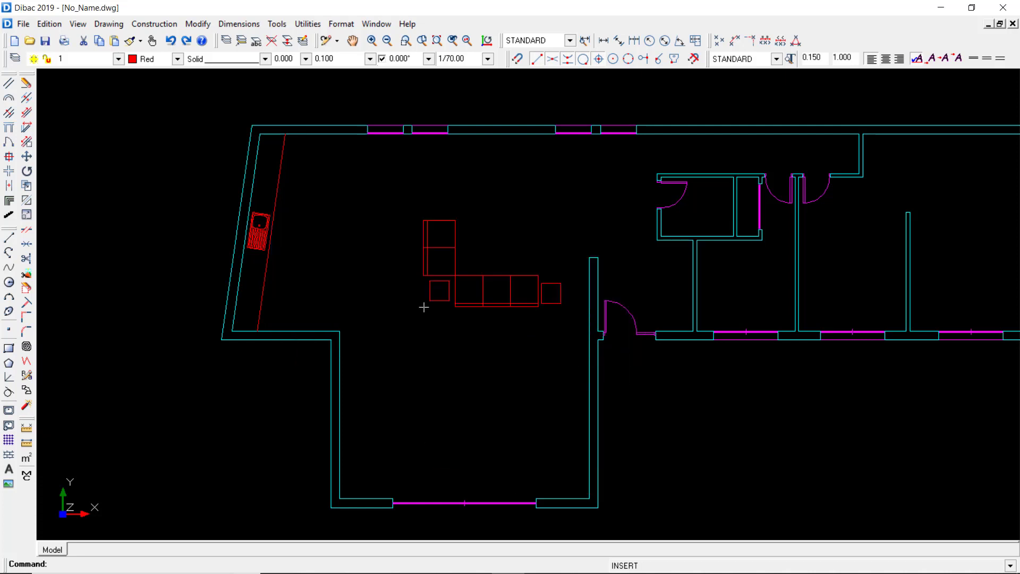
Rotate the sofa block so its three-seat part runs vertically and place it in the lower living area near the wide window
key("space")
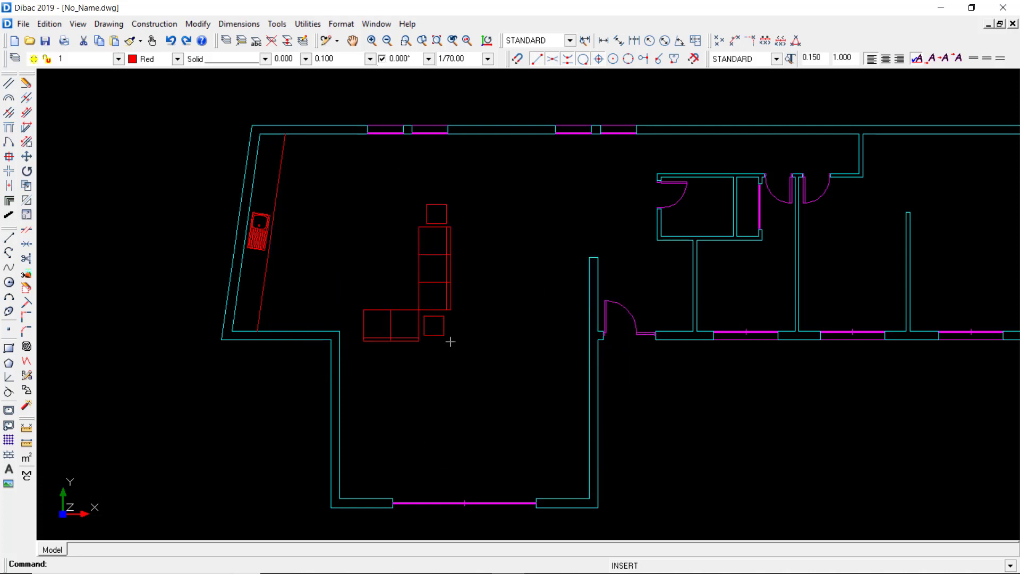
key("space")
key("space")
key("space")
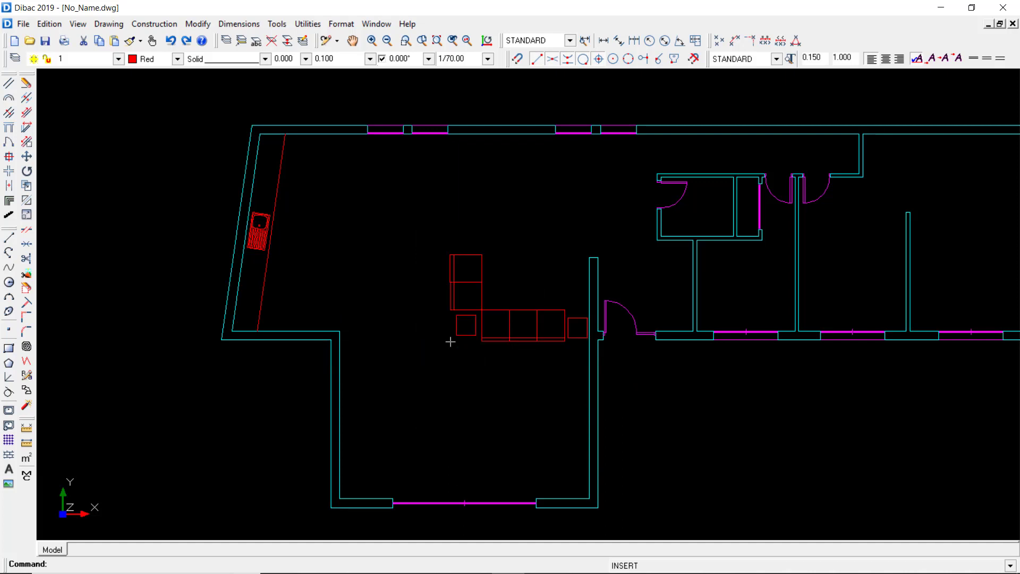
key("space")
key("space")
key("space")
key("space")
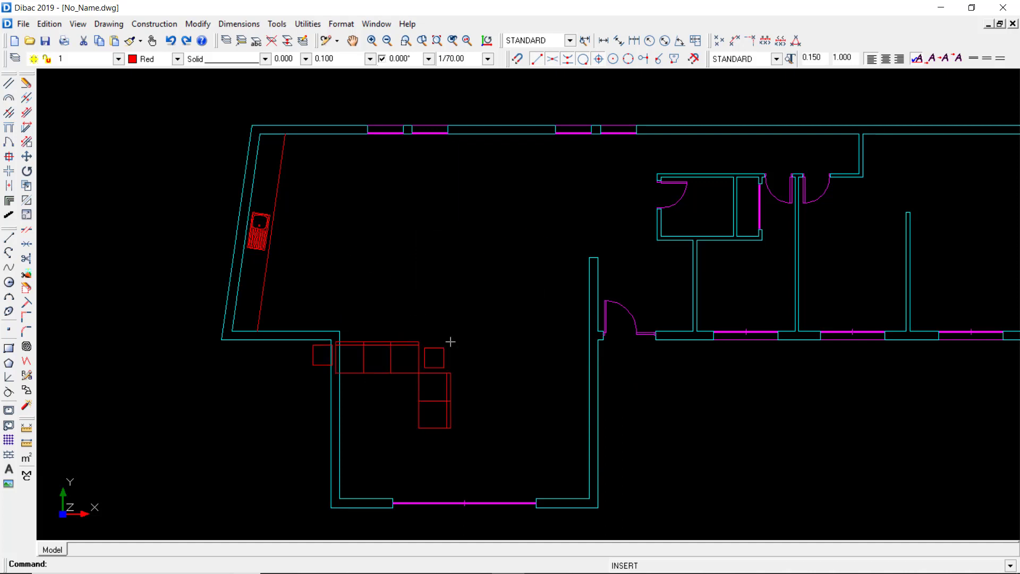
key("space")
key("space")
key("space")
key("space")
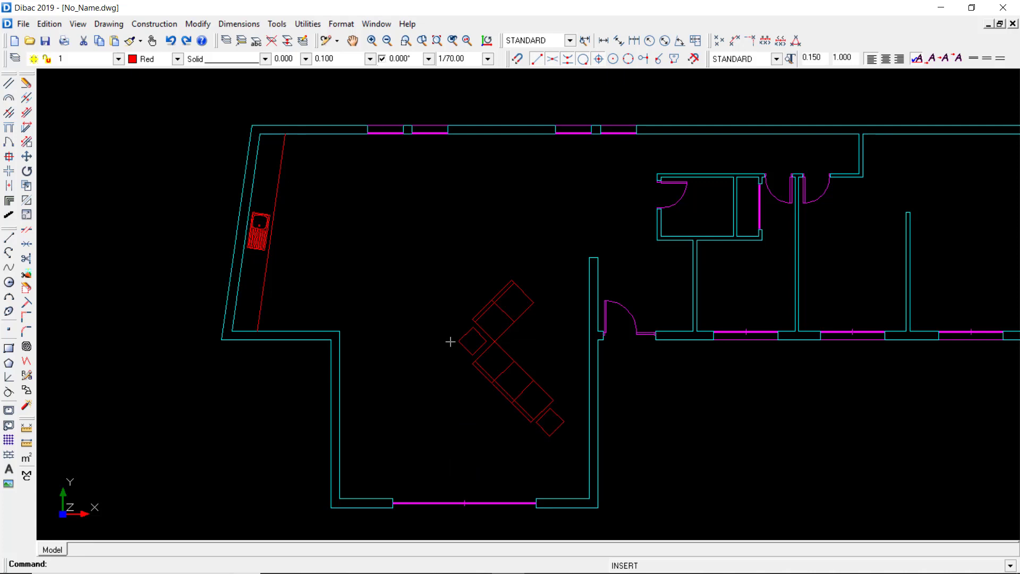
key("space")
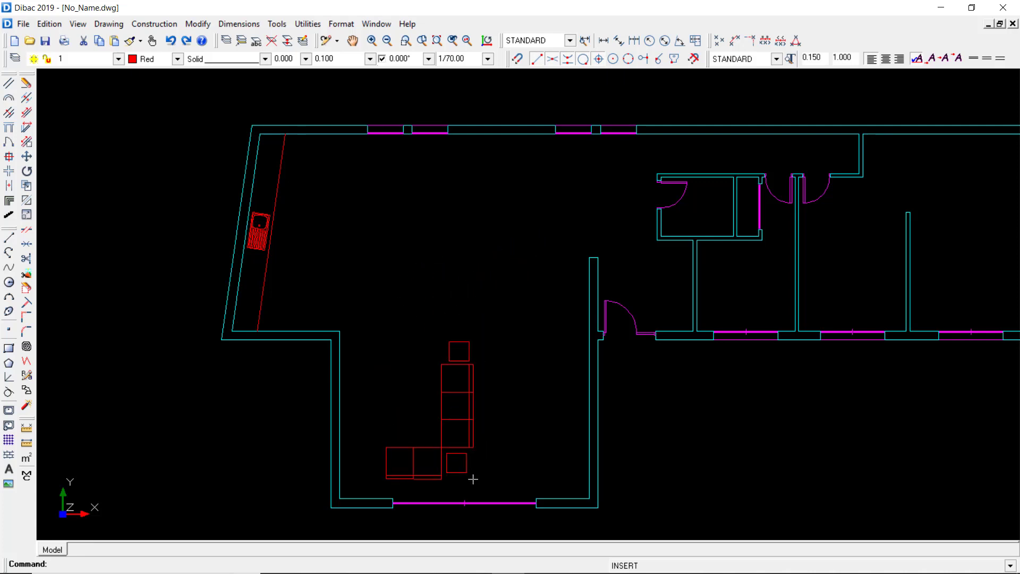
scroll(503, 318, "down", 2)
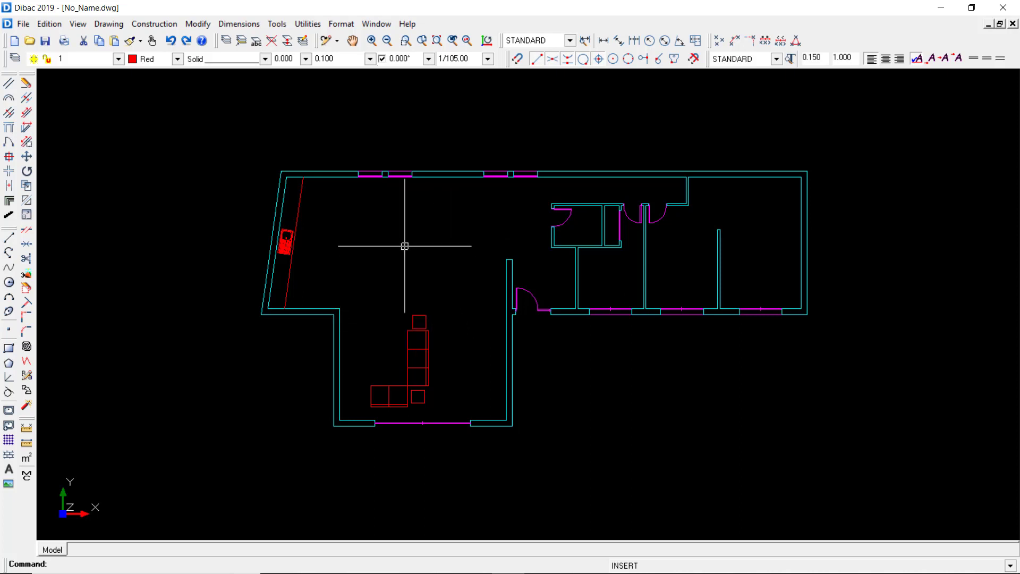
Switch to the open drawing 1. Blocks.dwg, which holds the furnished floor plan
left_click(378, 24)
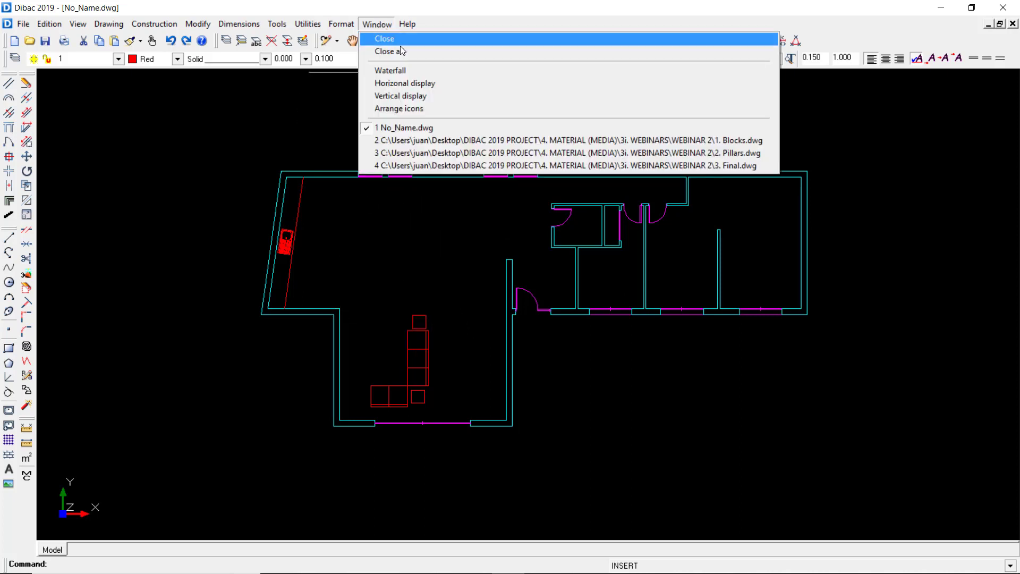
left_click(439, 140)
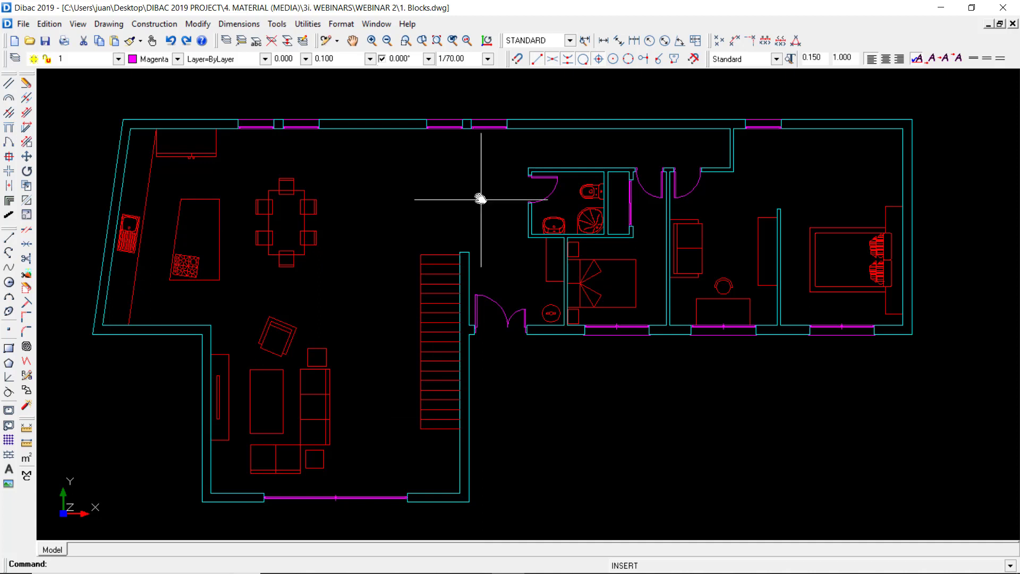
mouse_move(479, 198)
middle_mouse_down()
mouse_move(490, 198)
mouse_move(465, 207)
middle_mouse_up()
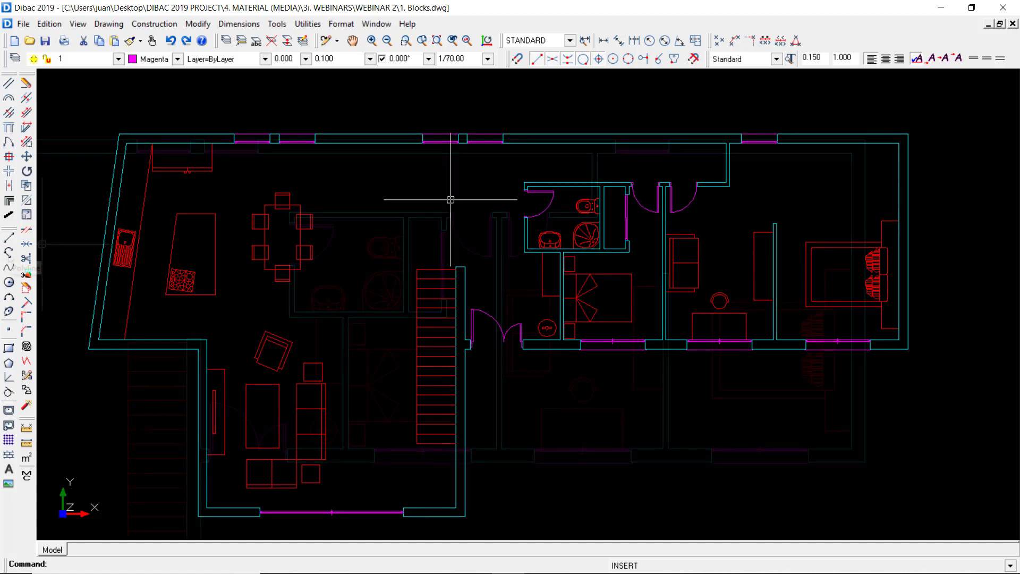
Draw an L-shaped polyline from the partition corner beside the study door, horizontally rightwards, then up to the upper exterior wall
scroll(449, 200, "up", 1)
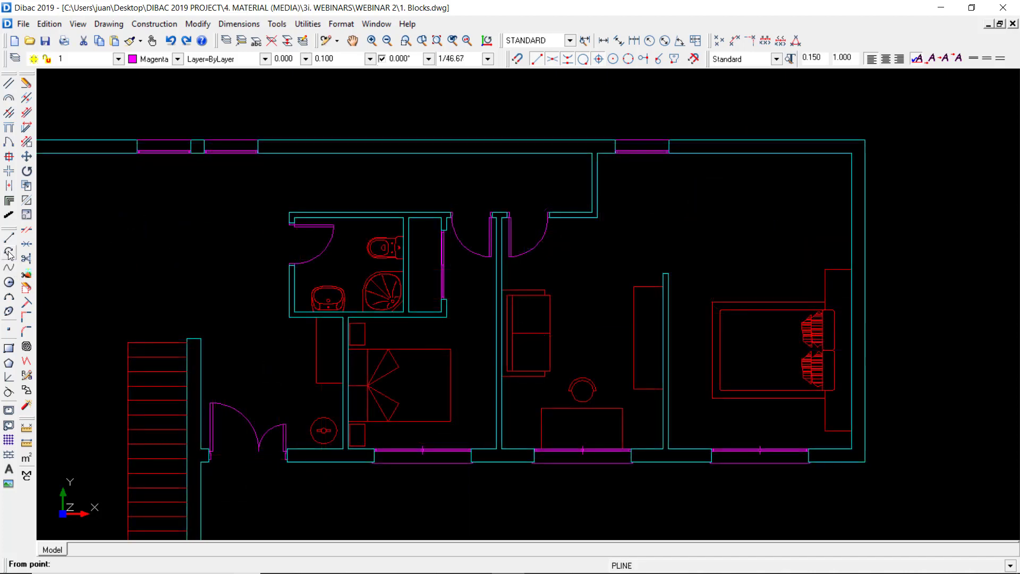
scroll(574, 217, "up", 2)
left_click(630, 215)
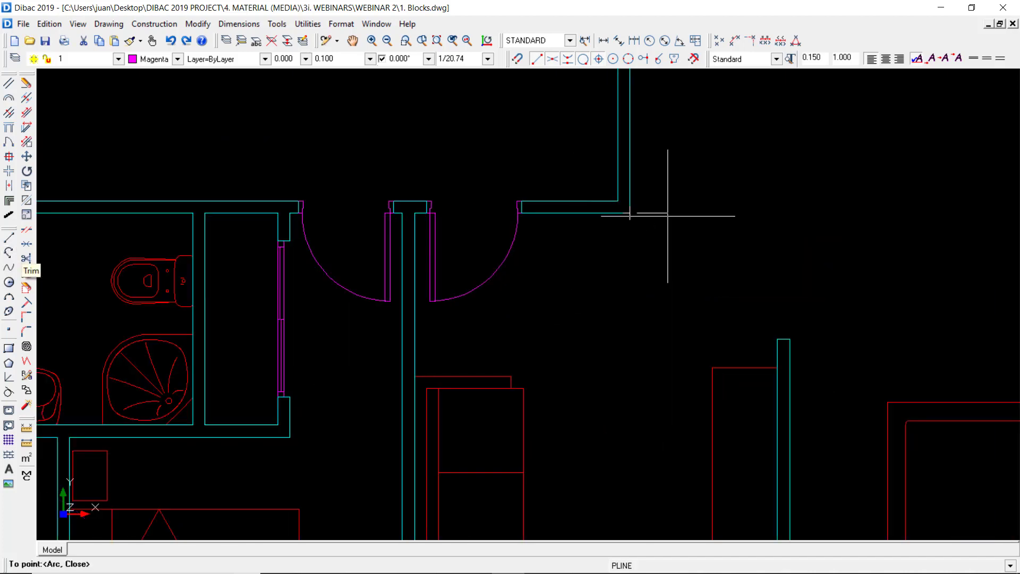
scroll(667, 216, "down", 2)
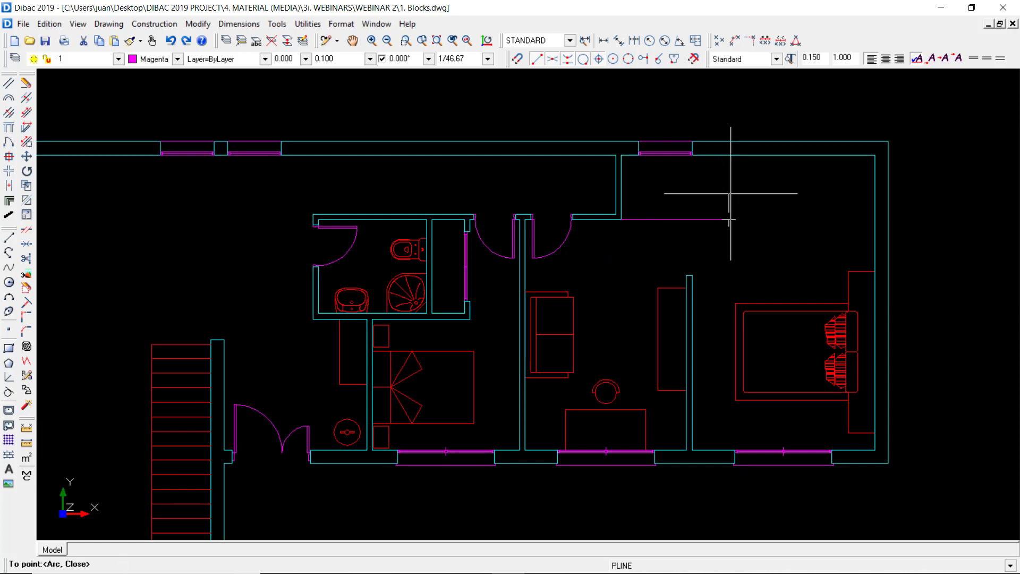
scroll(731, 189, "up", 1)
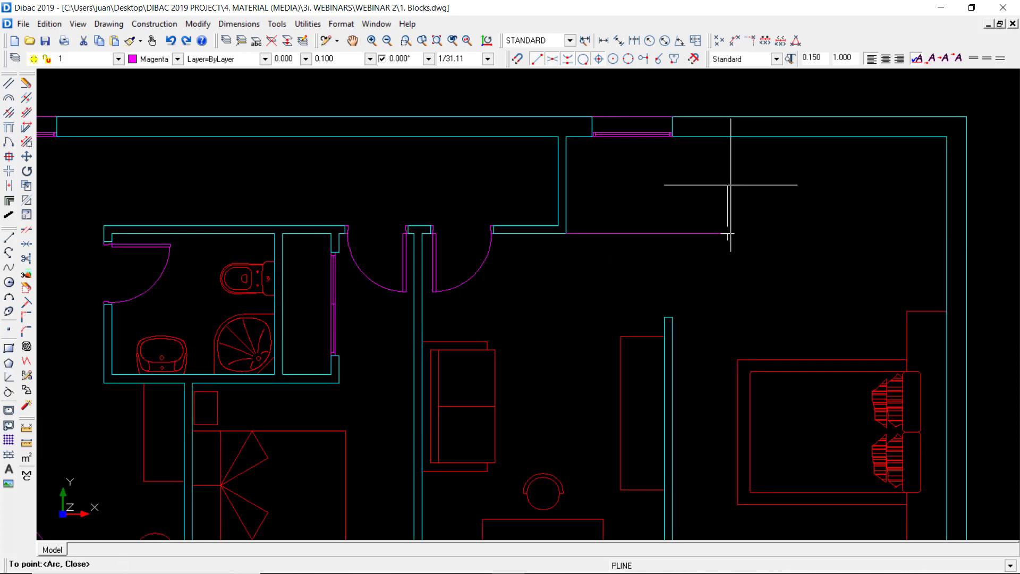
left_click(727, 136)
key("Return")
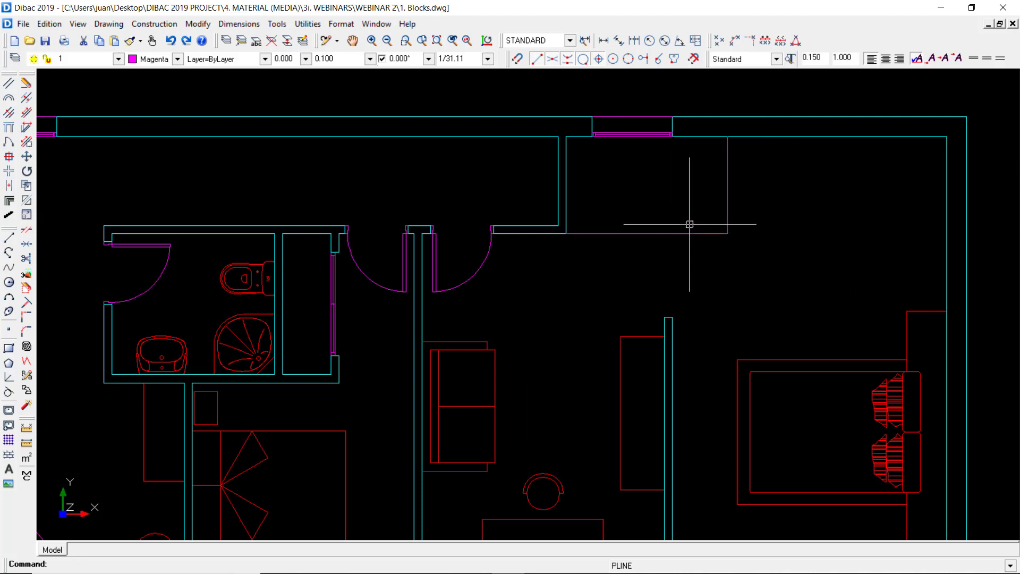
left_click(25, 99)
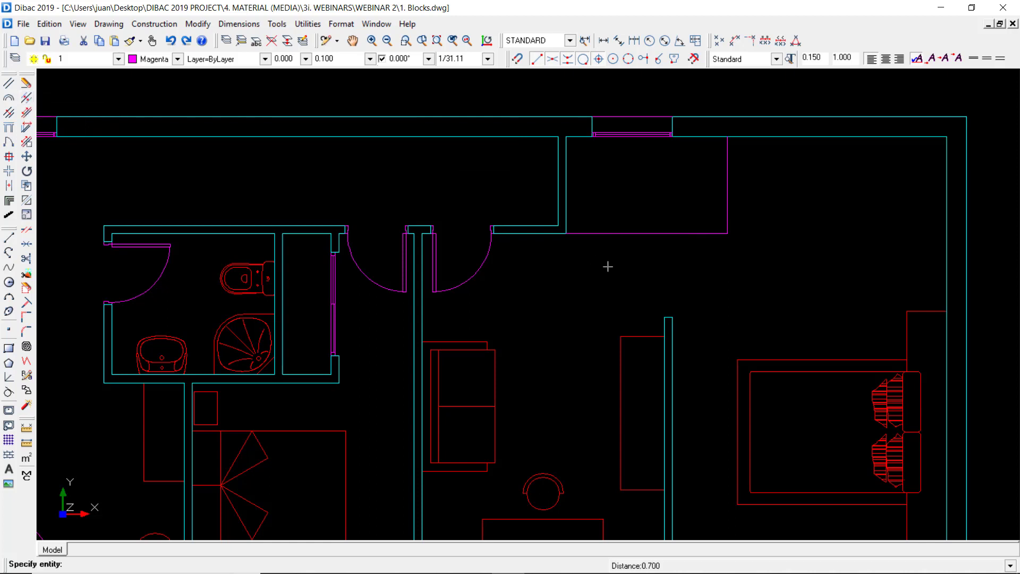
left_click(615, 234)
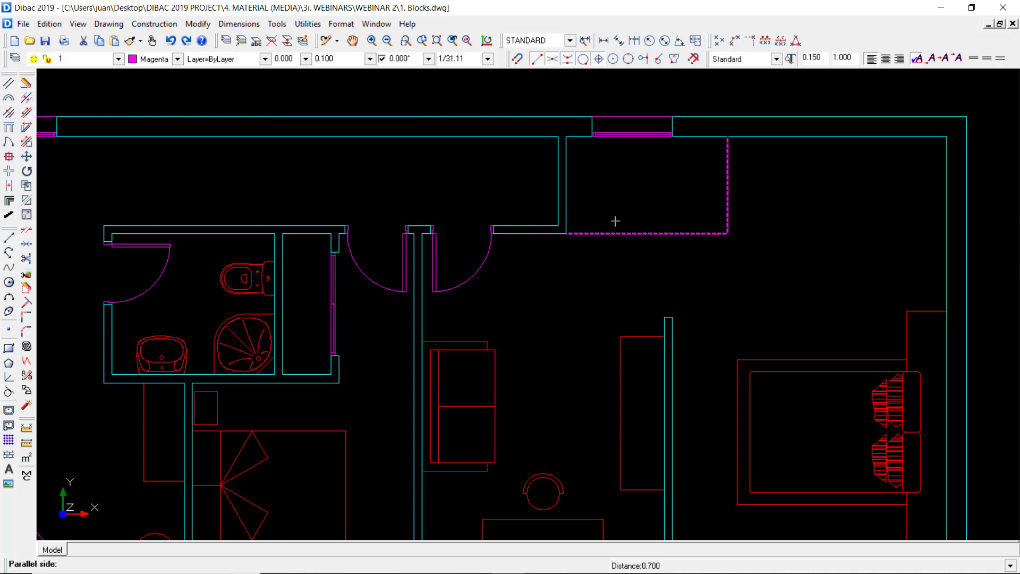
left_click(615, 223)
key("Escape")
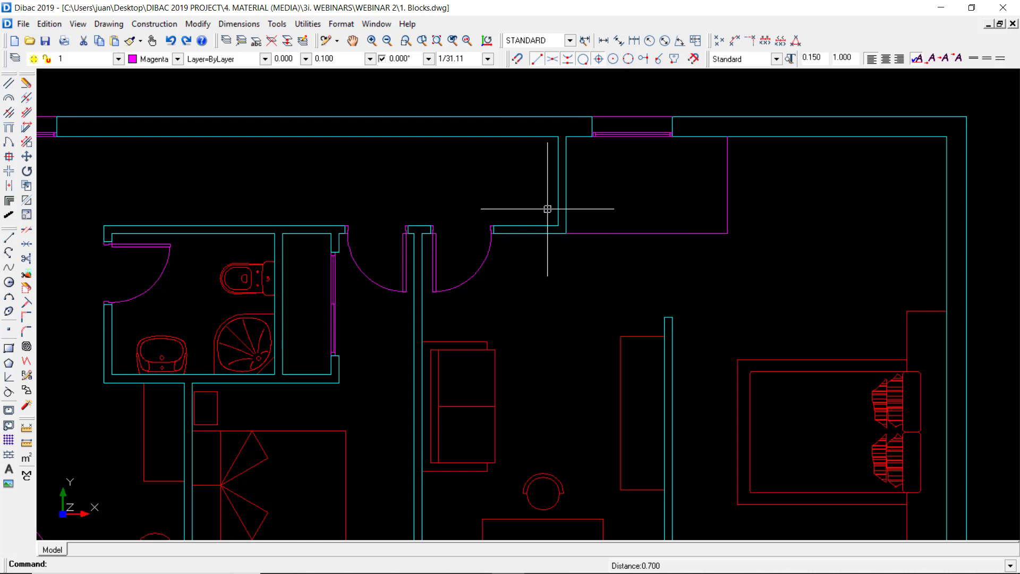
Offset the L-shaped polyline by 0.050 towards the inside of the small room under the upper window
left_click(26, 98)
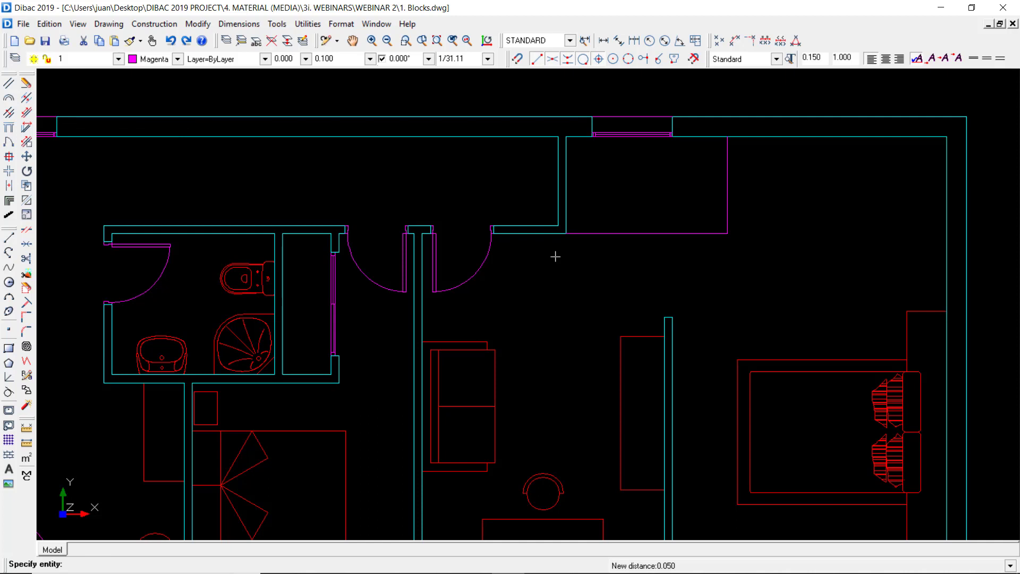
left_click(711, 234)
left_click(691, 215)
key("Escape")
scroll(689, 243, "up", 2)
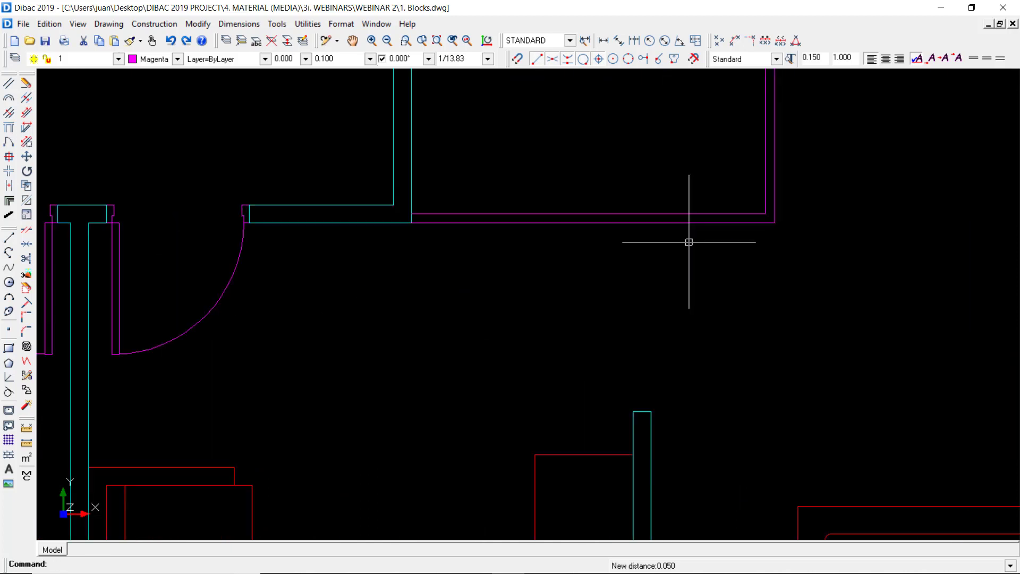
middle_click_drag(689, 242, 690, 353)
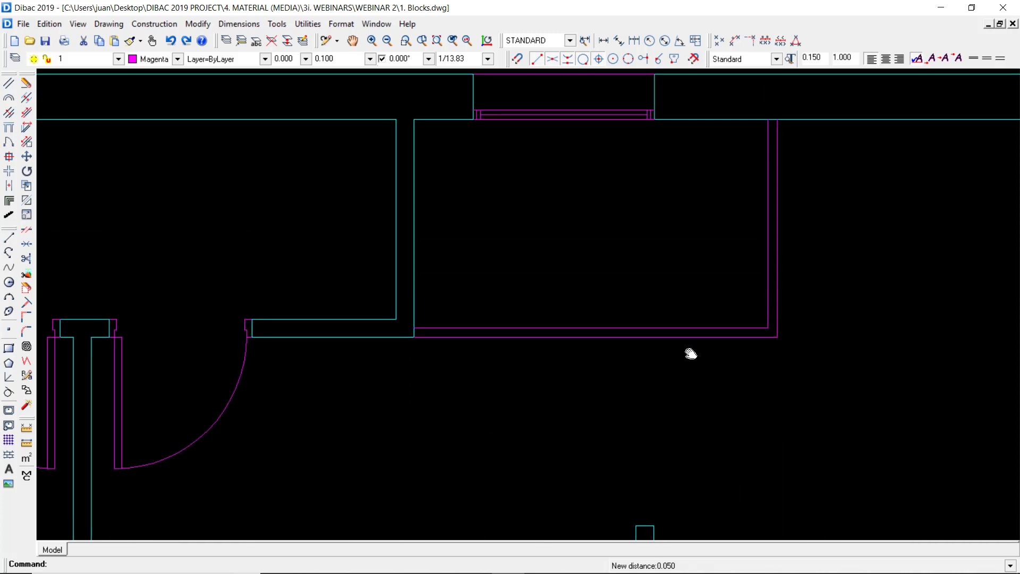
left_click(800, 362)
right_click(797, 360)
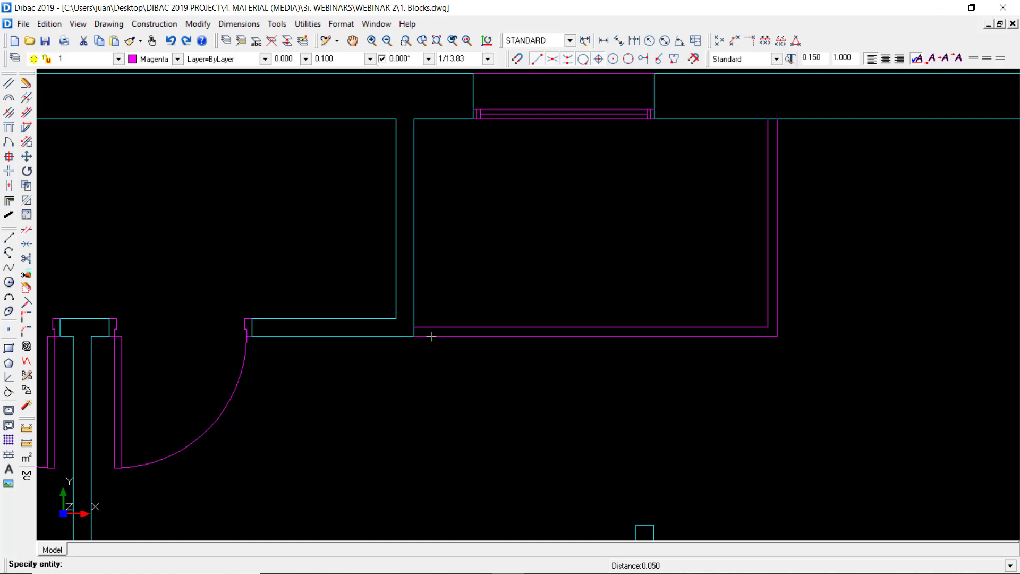
key("Escape")
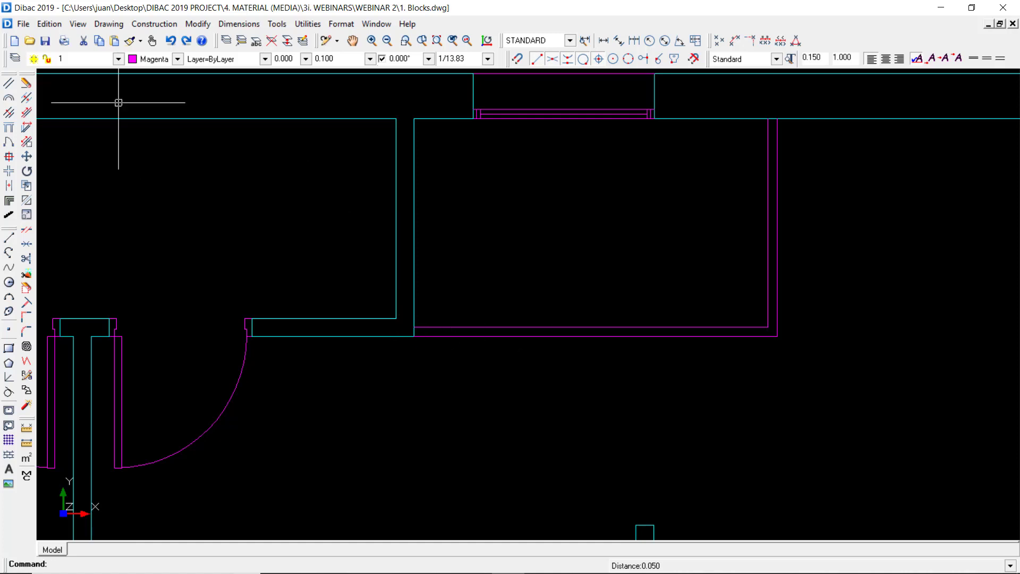
Configure the joinery as a single interior door with free placement and a main slab width of 0.600
left_click(9, 143)
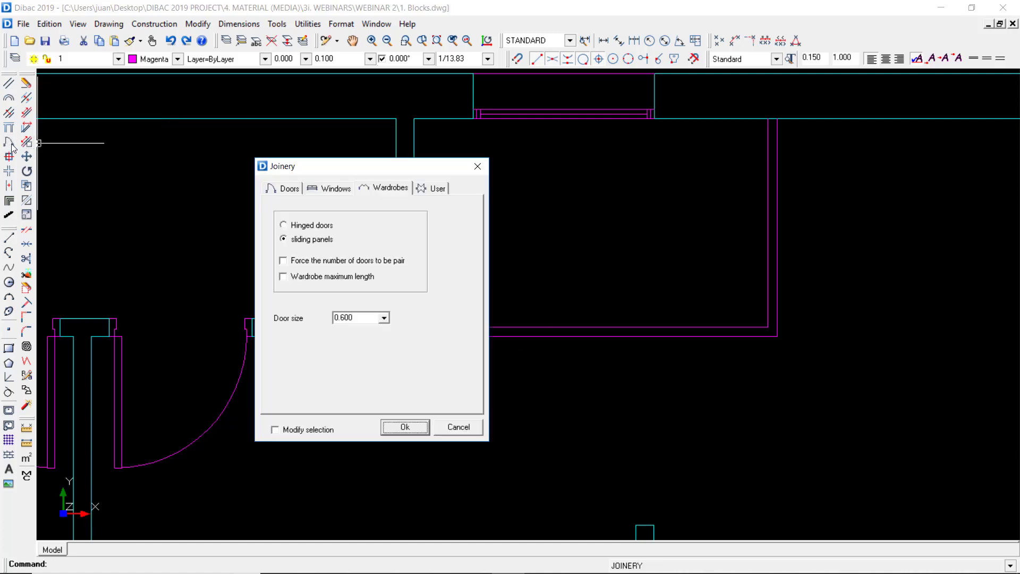
left_click(279, 188)
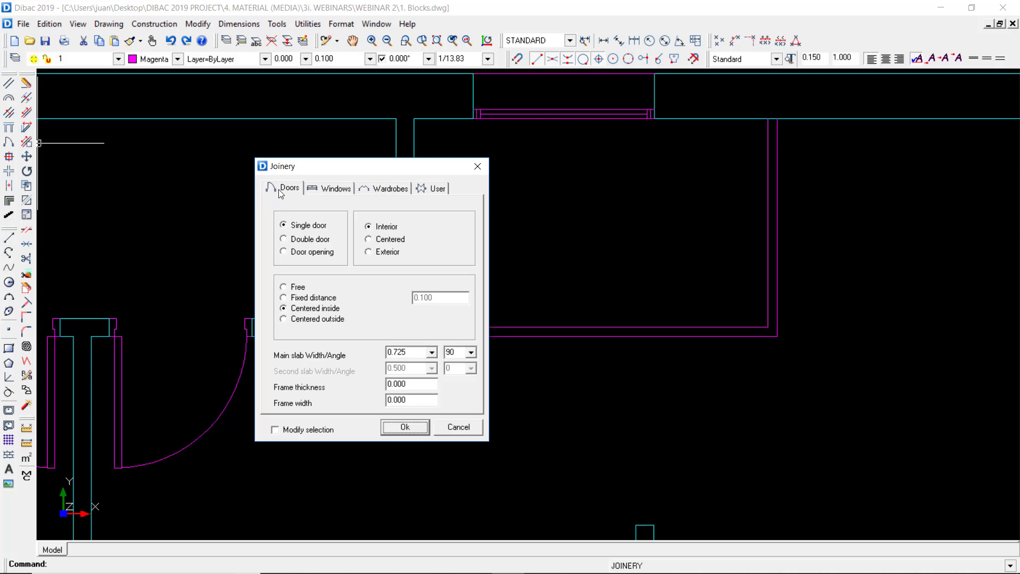
left_click(432, 353)
left_click(427, 364)
left_click(405, 430)
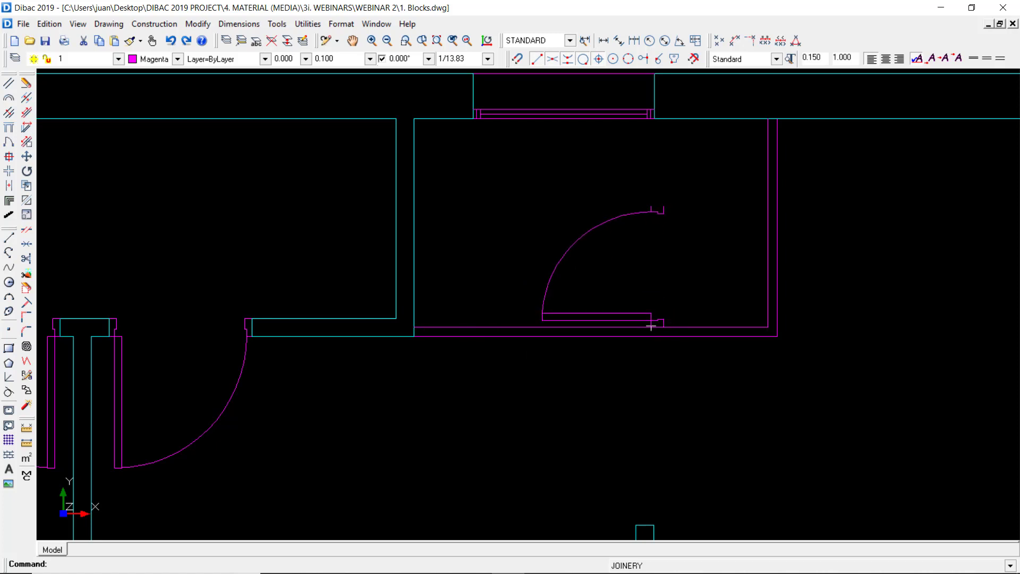
middle_click_drag(698, 325, 620, 370)
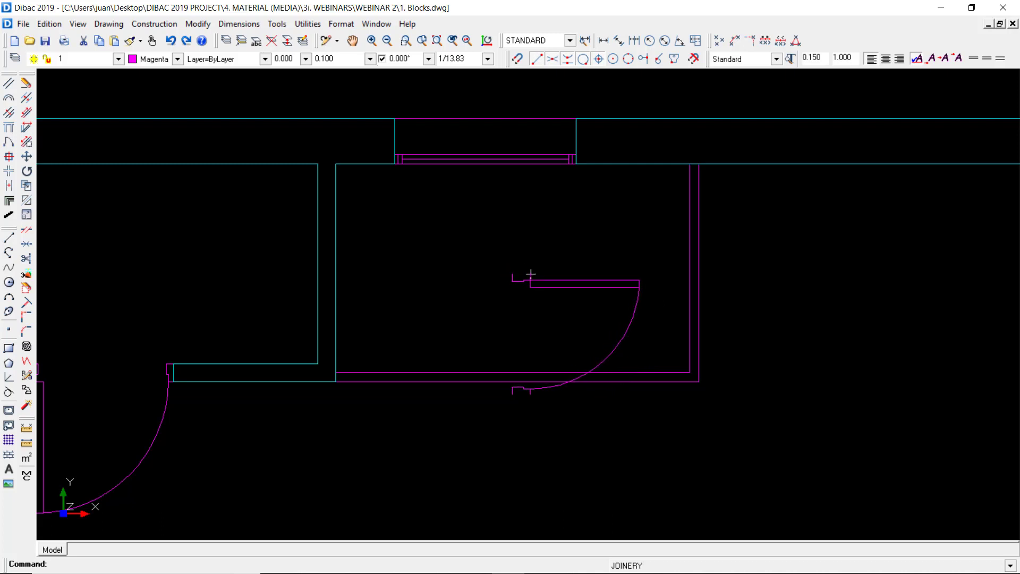
scroll(531, 273, "down", 2)
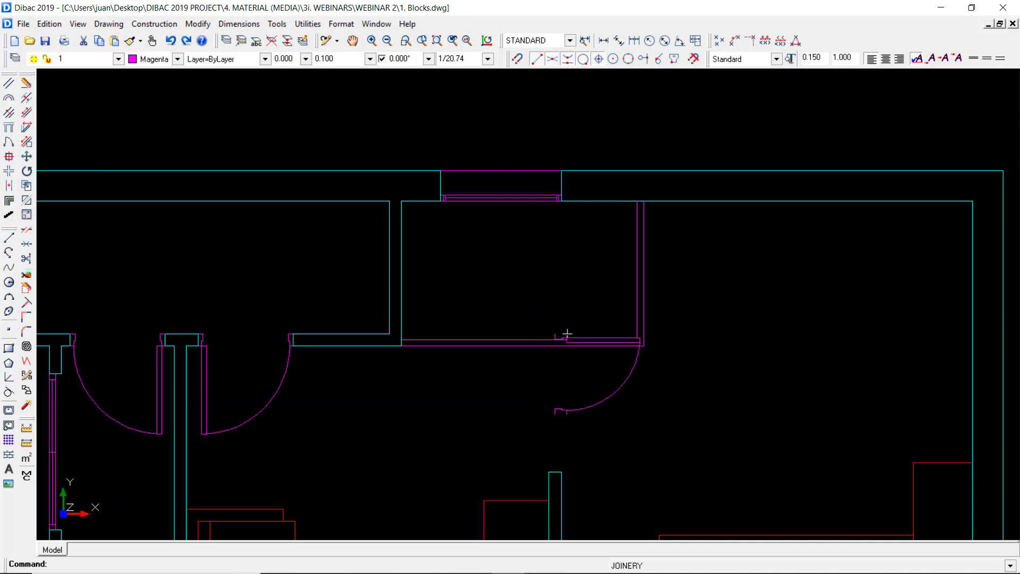
key("Escape")
Explode both L-shaped polylines of the small room into separate lines
left_click(588, 294)
left_click(670, 376)
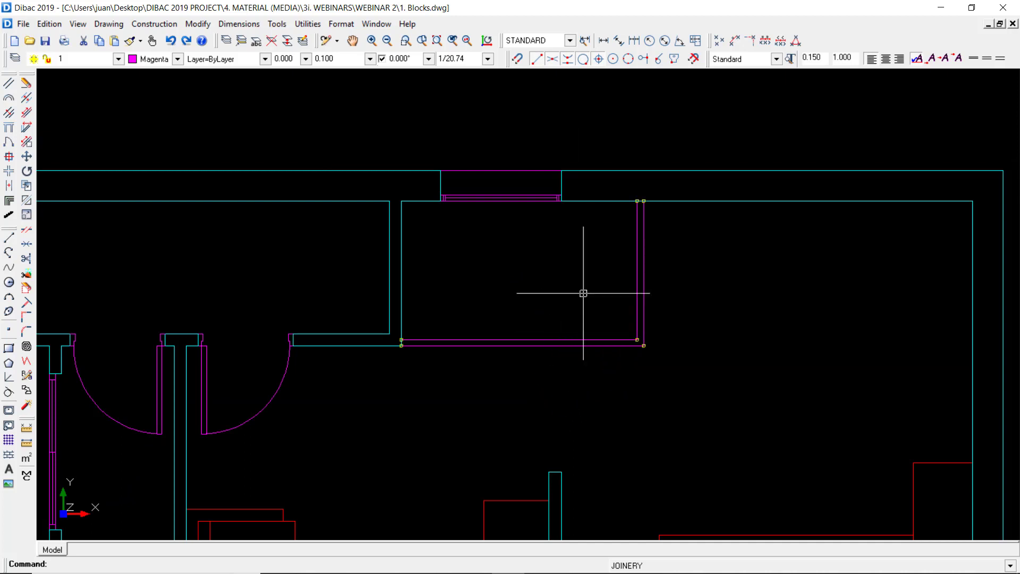
key("x")
key("Return")
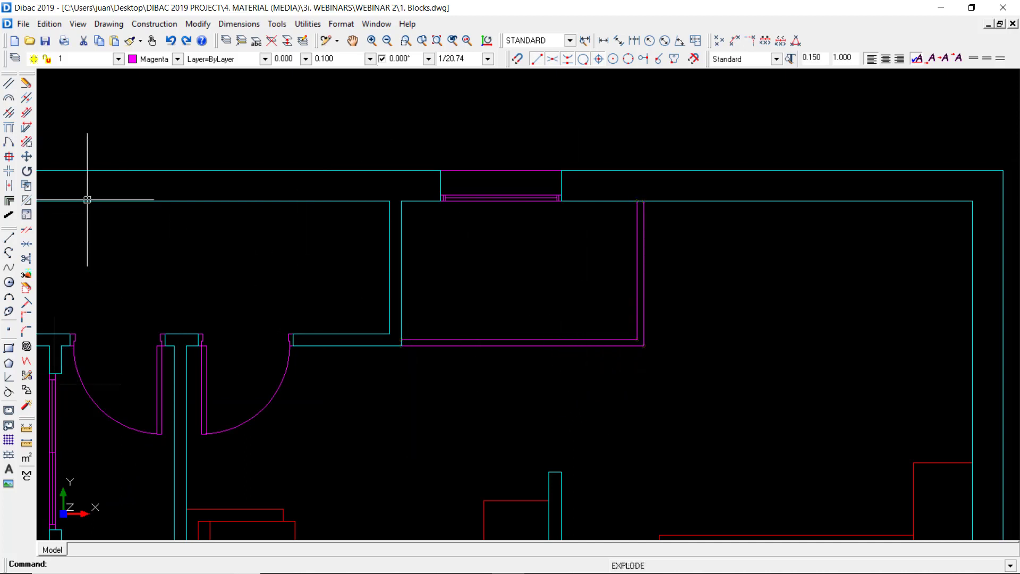
Define the exploded parallel line pairs of the small room as partition walls
left_click(9, 186)
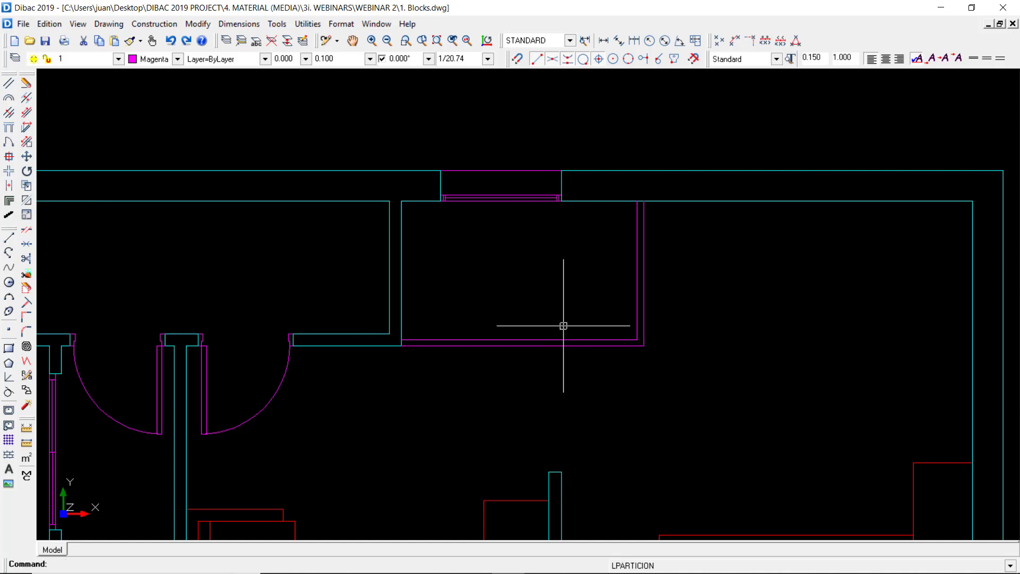
scroll(562, 360, "up", 1)
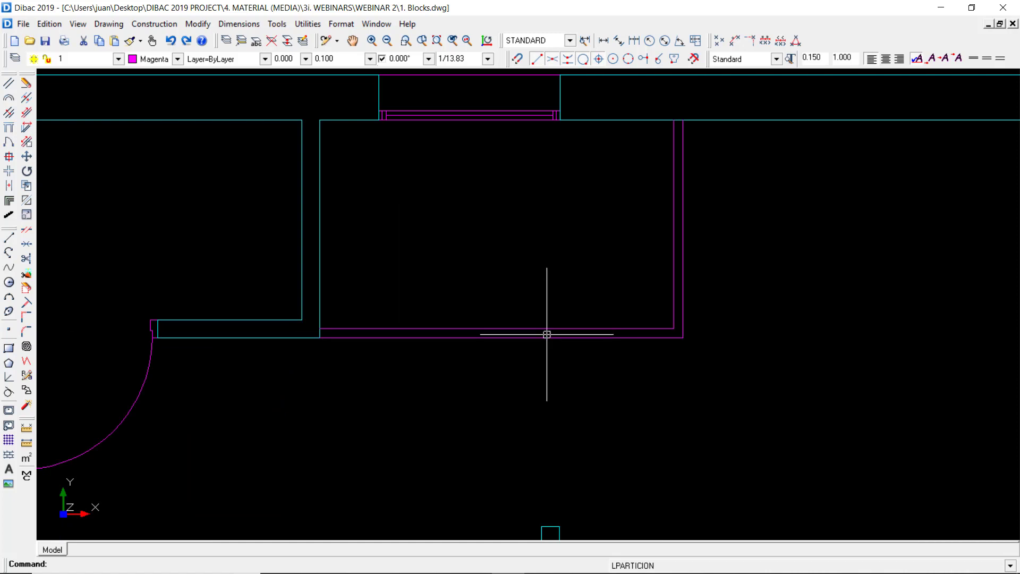
key("Return")
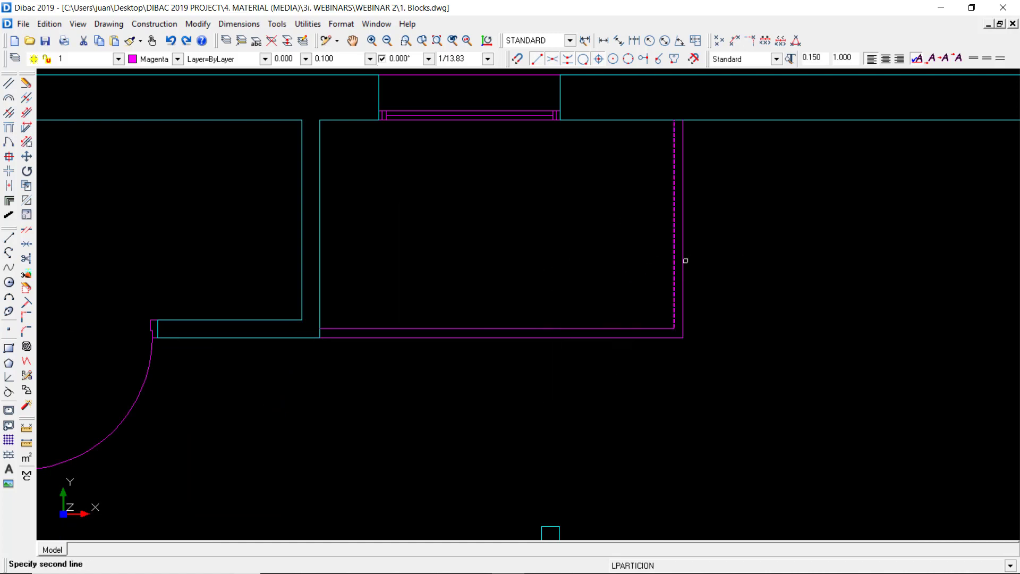
key("Escape")
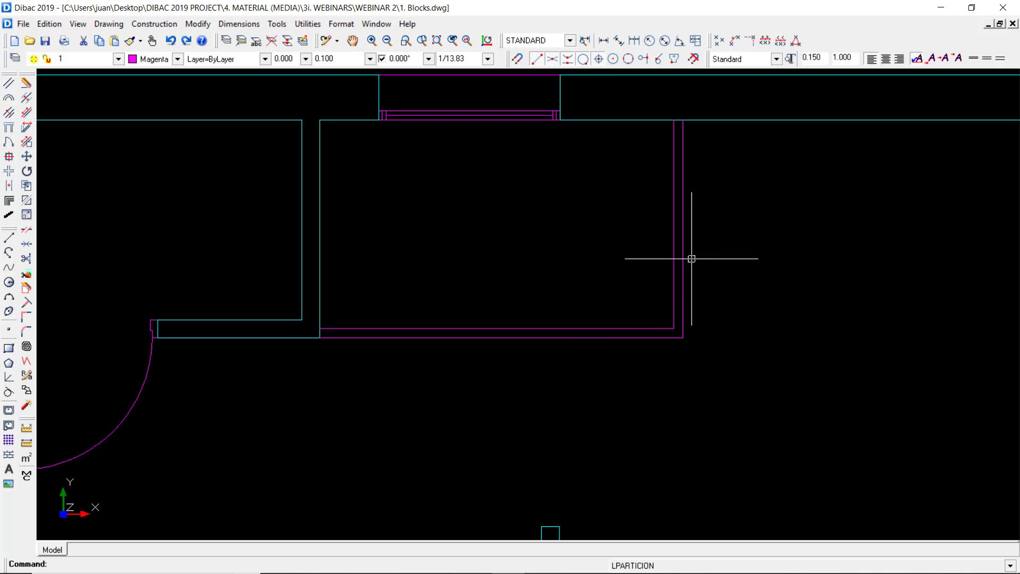
Insert the 0.600 single door in the small room's horizontal partition, opening inwards and hinged near the partition corner
left_click(11, 142)
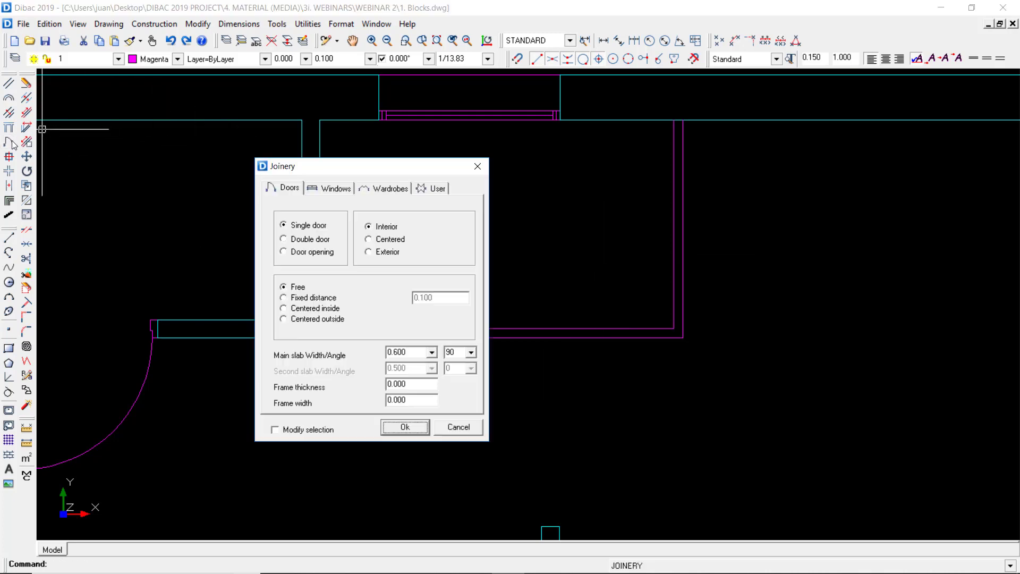
left_click(417, 431)
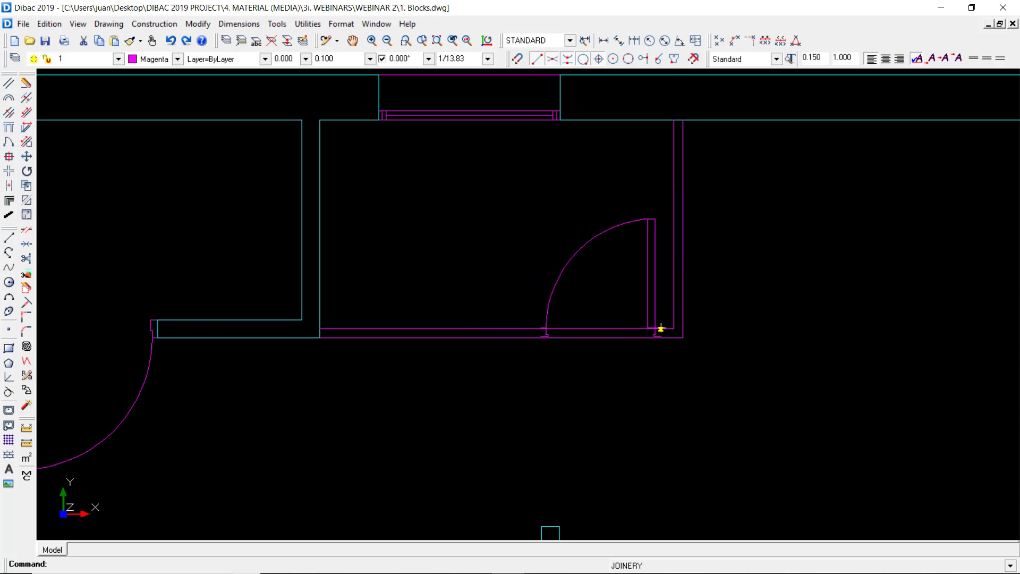
left_click(660, 329)
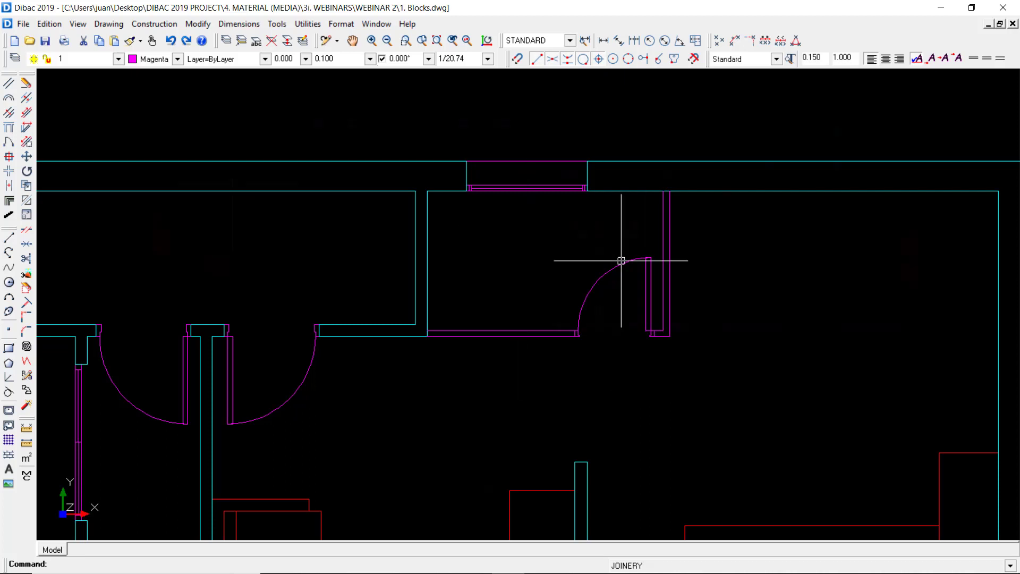
scroll(619, 257, "down", 5)
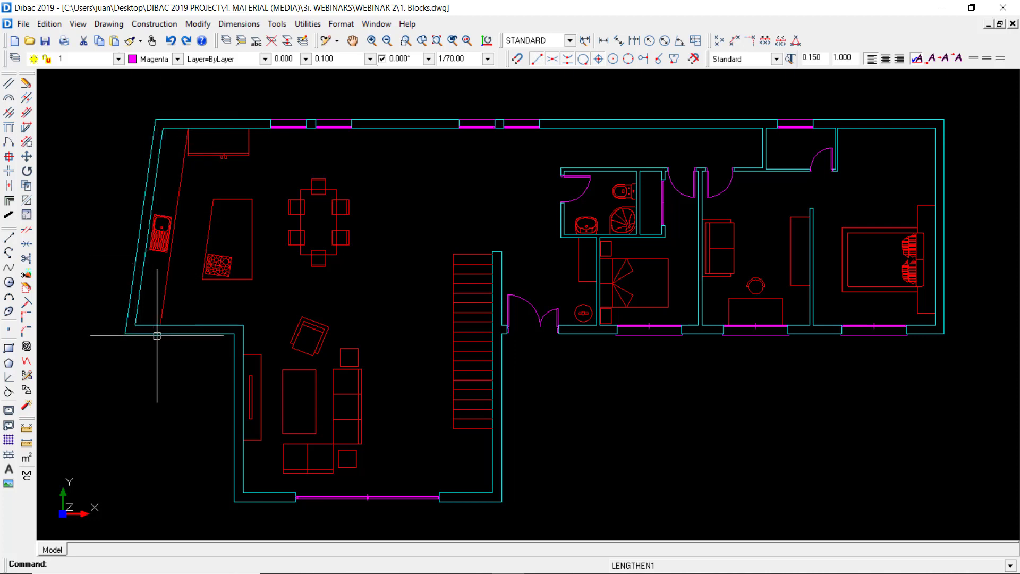
Set the current colour to green and configure a rectangular 0.300 by 0.300 pillar, 0.050 away from both walls, with its lower-left corner as insertion point
left_click(172, 60)
left_click(155, 108)
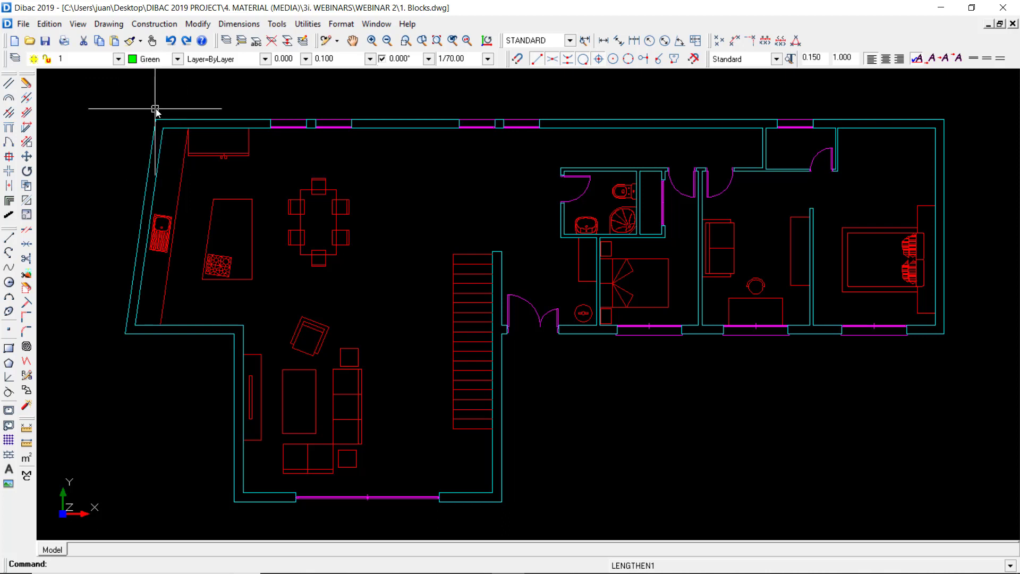
left_click(9, 157)
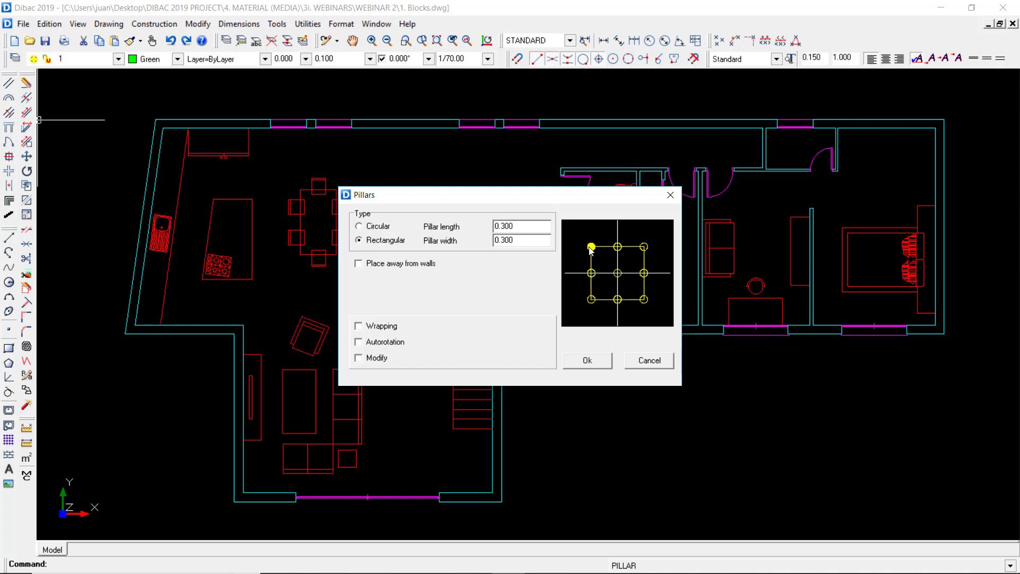
left_click(373, 230)
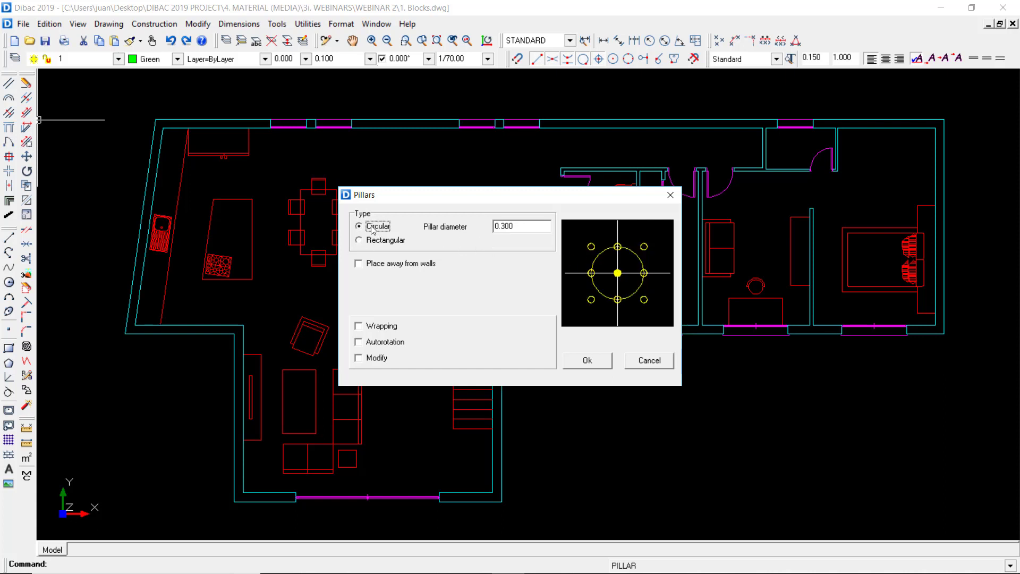
left_click(524, 228)
left_click(524, 229)
left_click(366, 242)
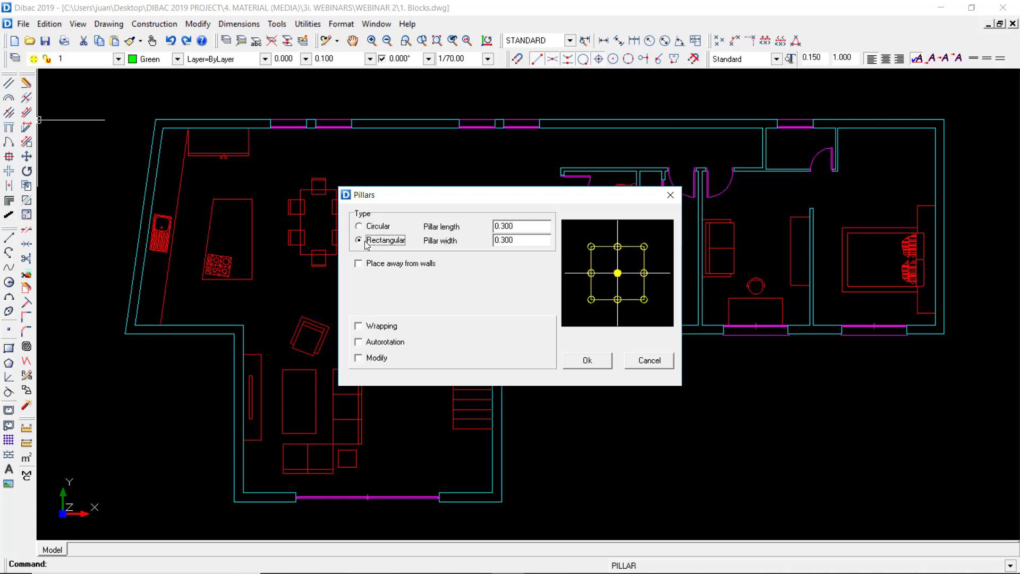
left_click(514, 240)
left_click(358, 263)
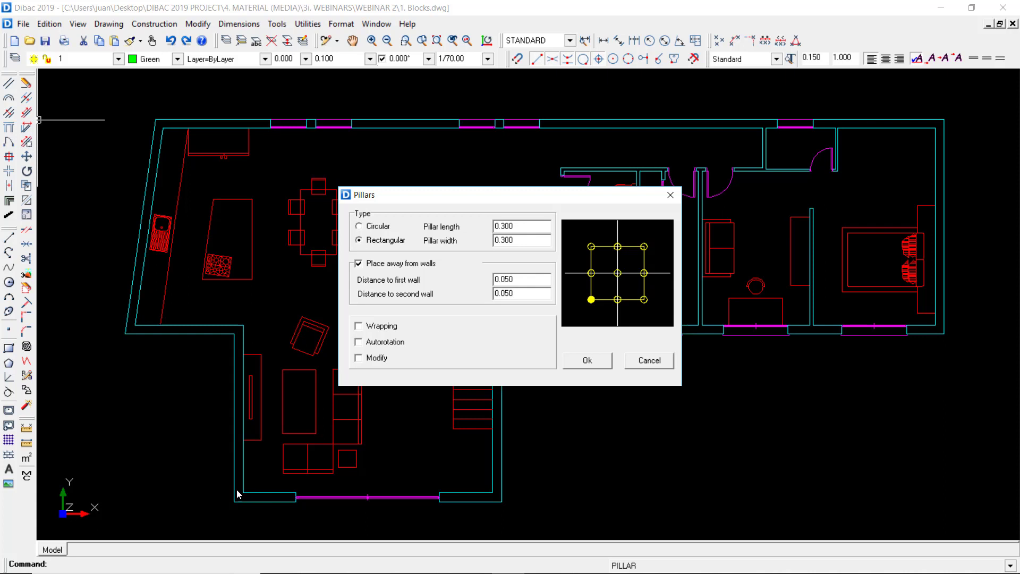
left_click(587, 360)
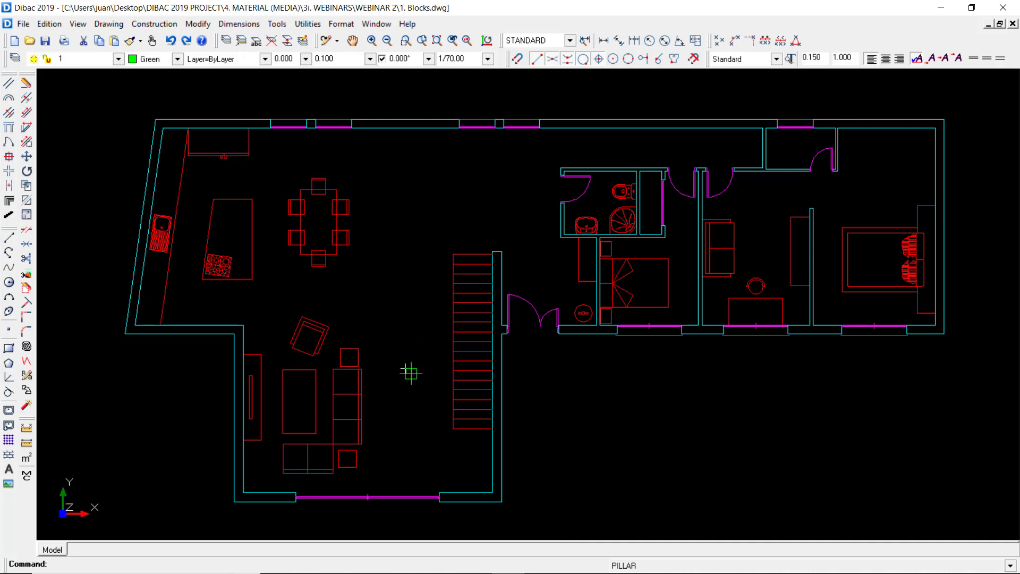
Place the rectangular pillar at the living area's lower-left exterior corner, referenced to the outer lines of the horizontal and vertical walls
scroll(406, 365, "up", 5)
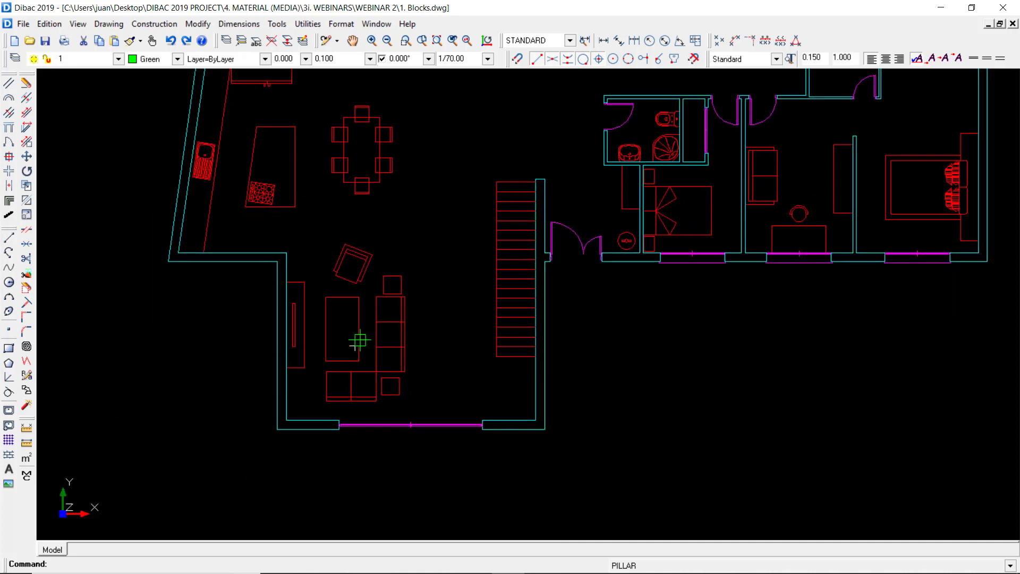
middle_click_drag(295, 399, 342, 364)
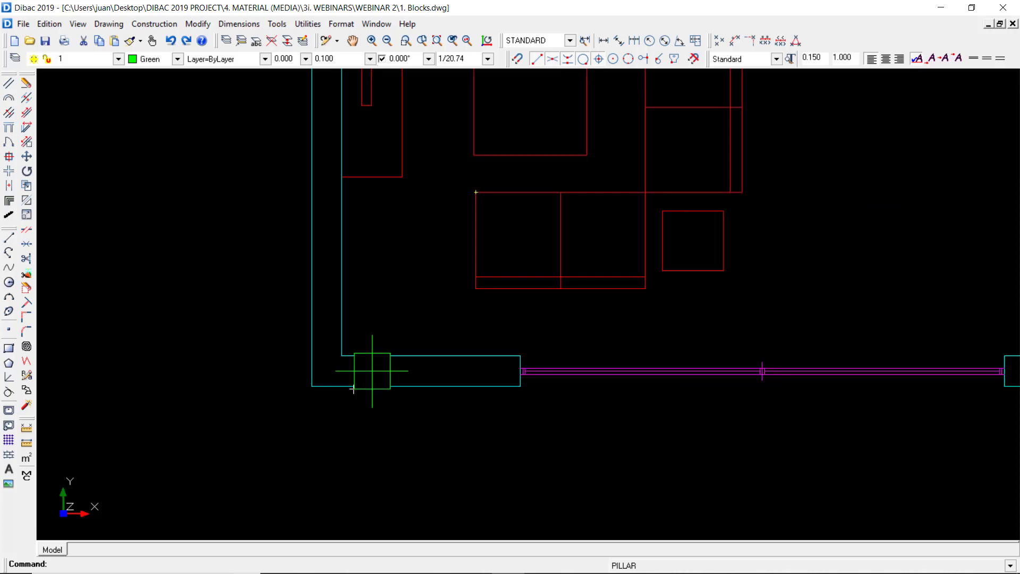
scroll(366, 368, "up", 1)
left_click(352, 387)
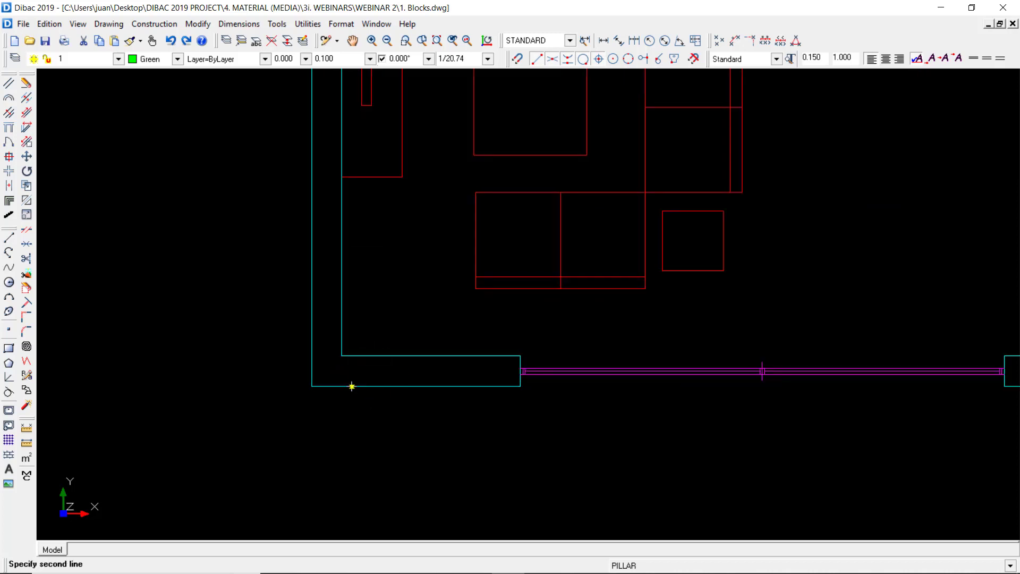
left_click(335, 361)
scroll(330, 416, "up", 1)
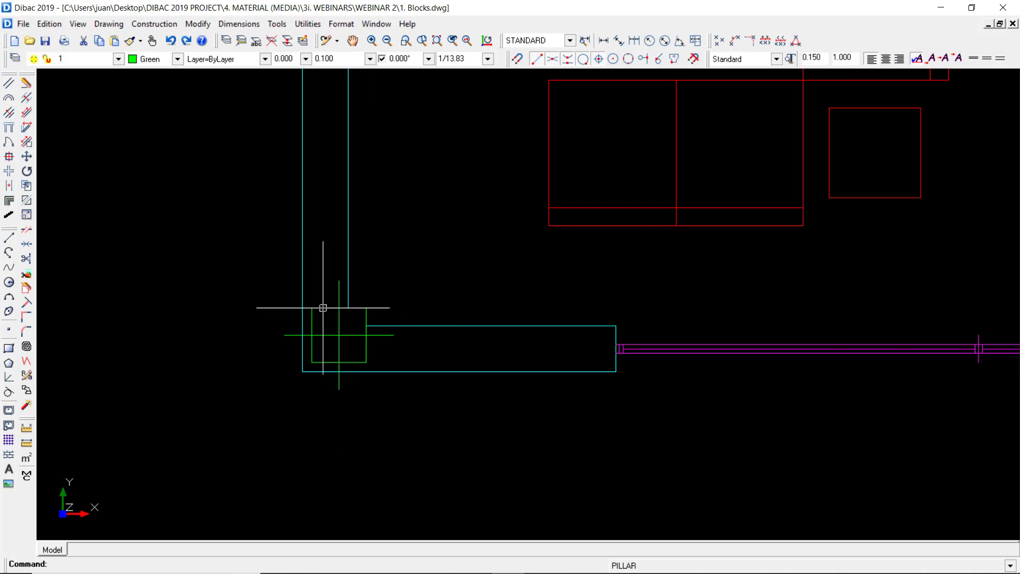
scroll(365, 348, "up", 2)
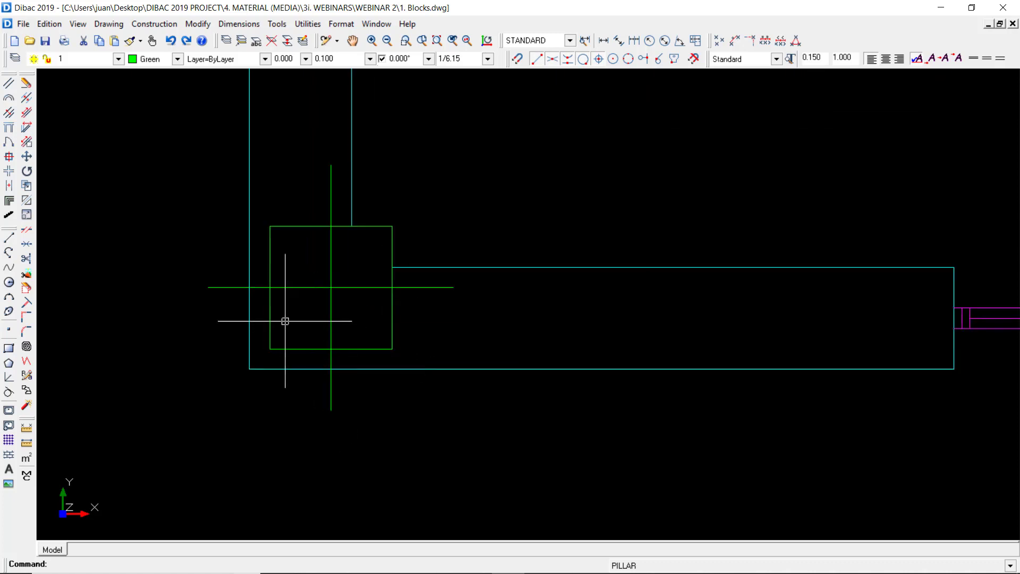
scroll(268, 303, "down", 3)
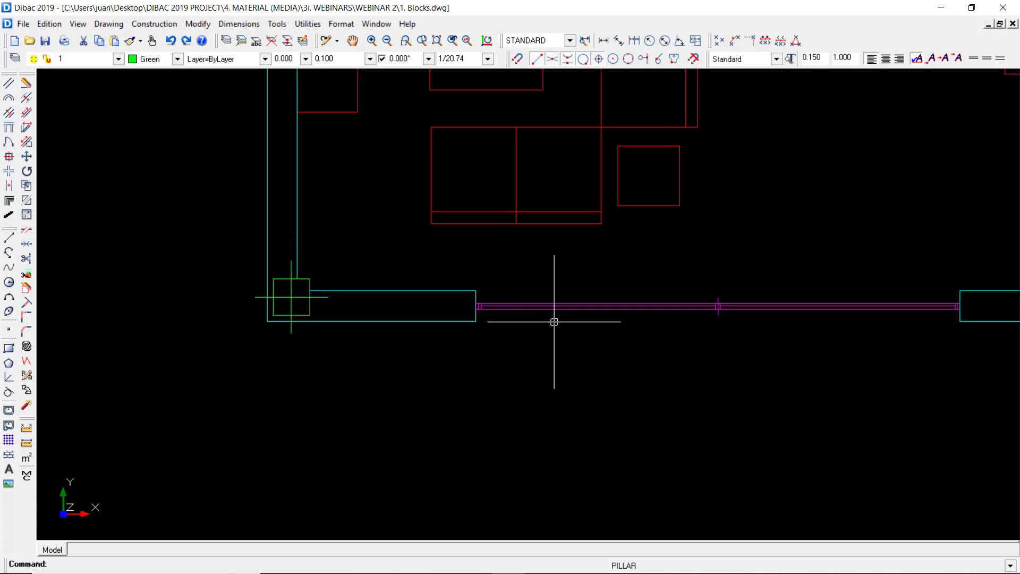
Enable 0.050 wrapping for the pillar, use its upper-right corner as insertion point, and place it at the plan's upper-right exterior corner
right_click(392, 223)
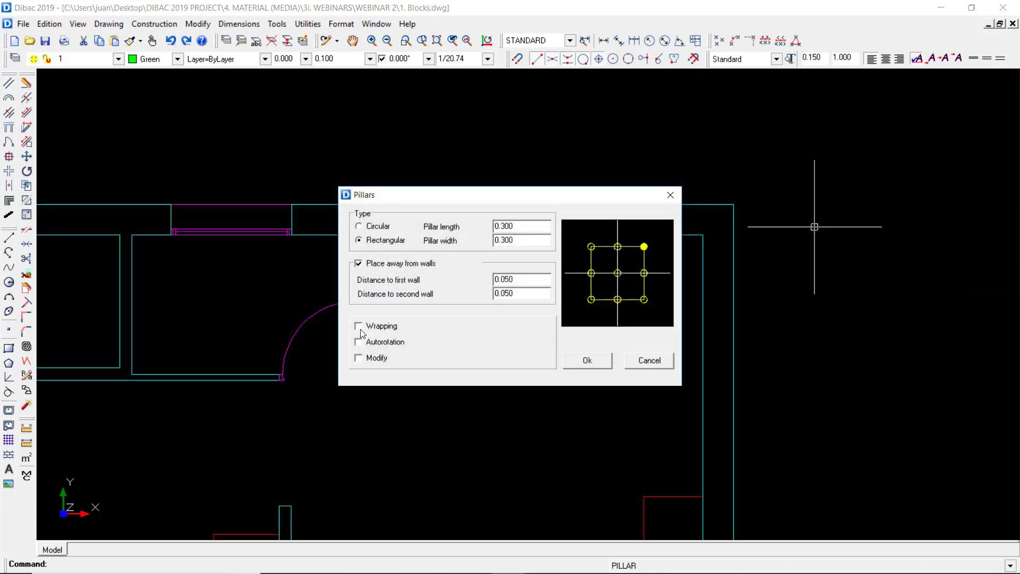
left_click(361, 328)
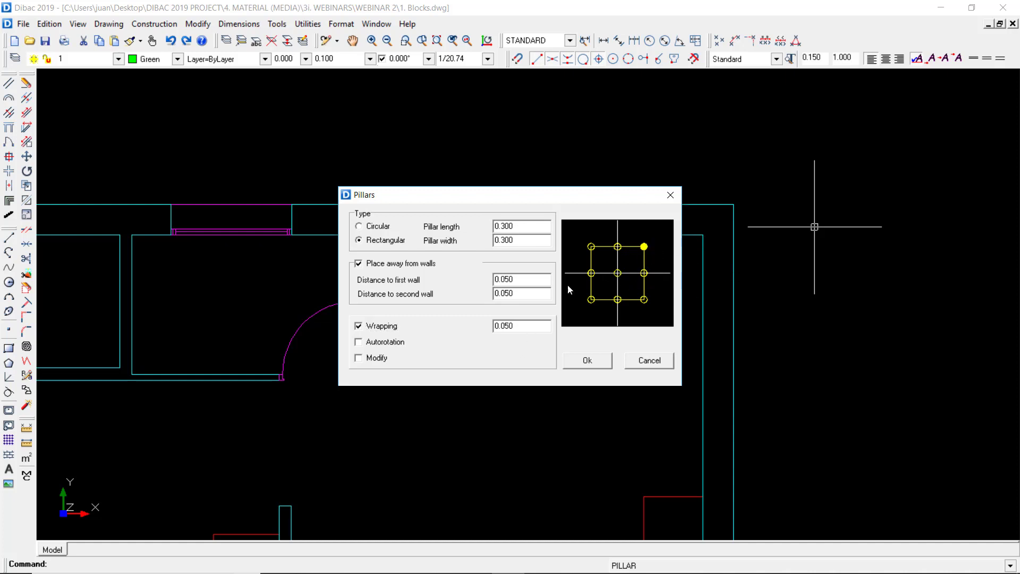
left_click(512, 326)
left_click(588, 362)
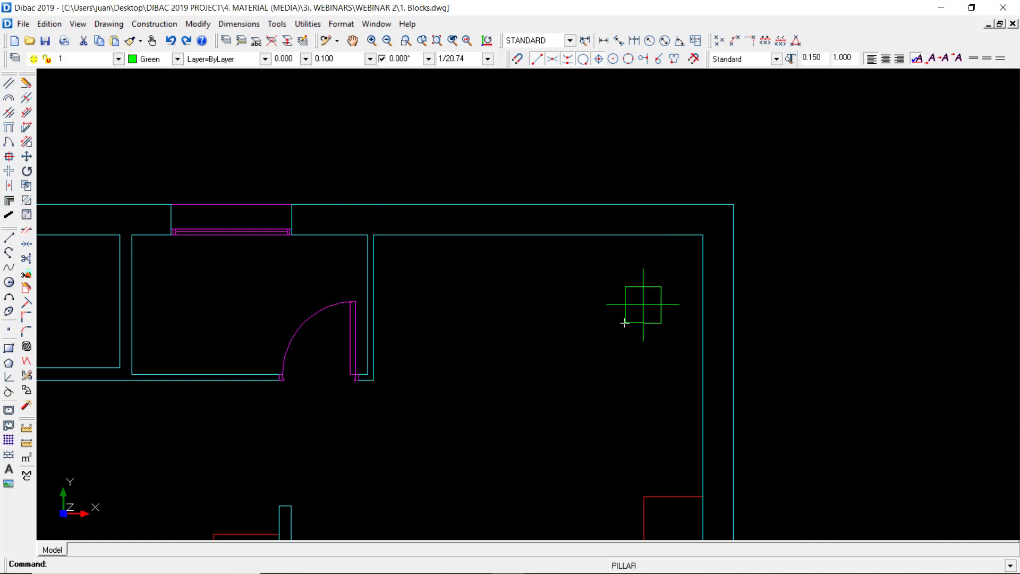
left_click(702, 205)
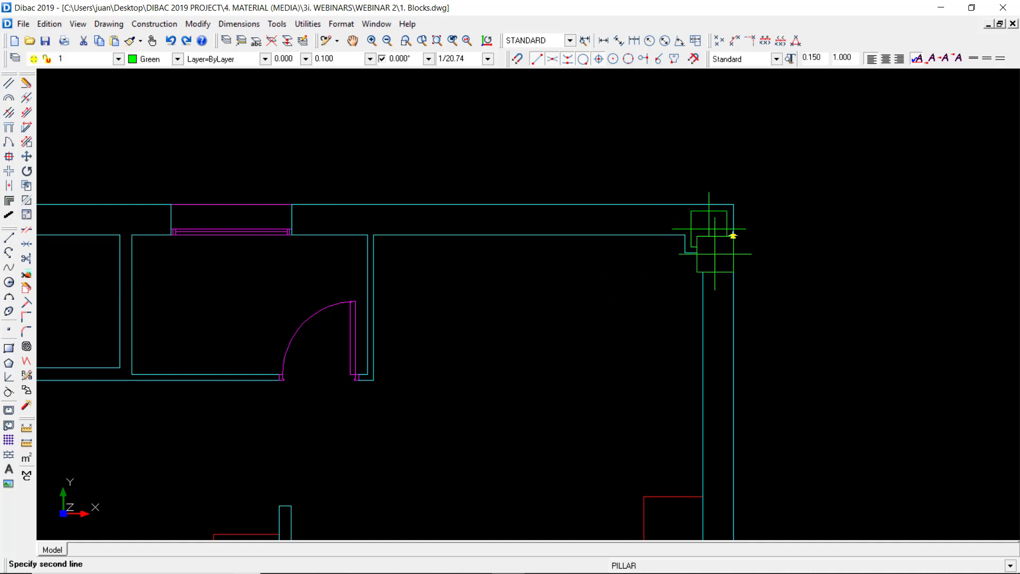
left_click(732, 234)
Examine the wall lines wrapped around the upper-right corner pillar, along with the rest of the floor plan
scroll(751, 244, "up", 3)
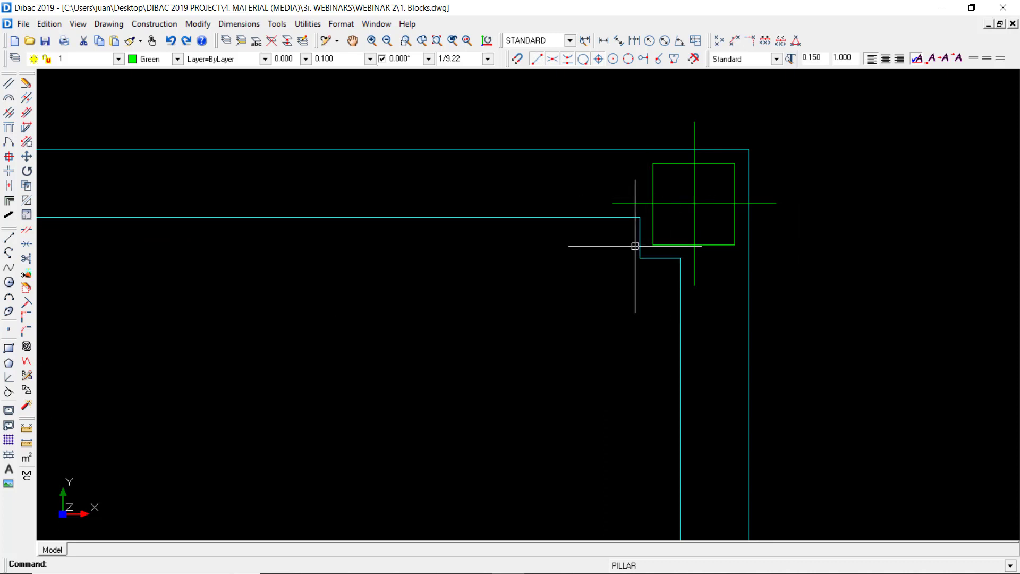
scroll(664, 252, "down", 4)
scroll(679, 260, "up", 3)
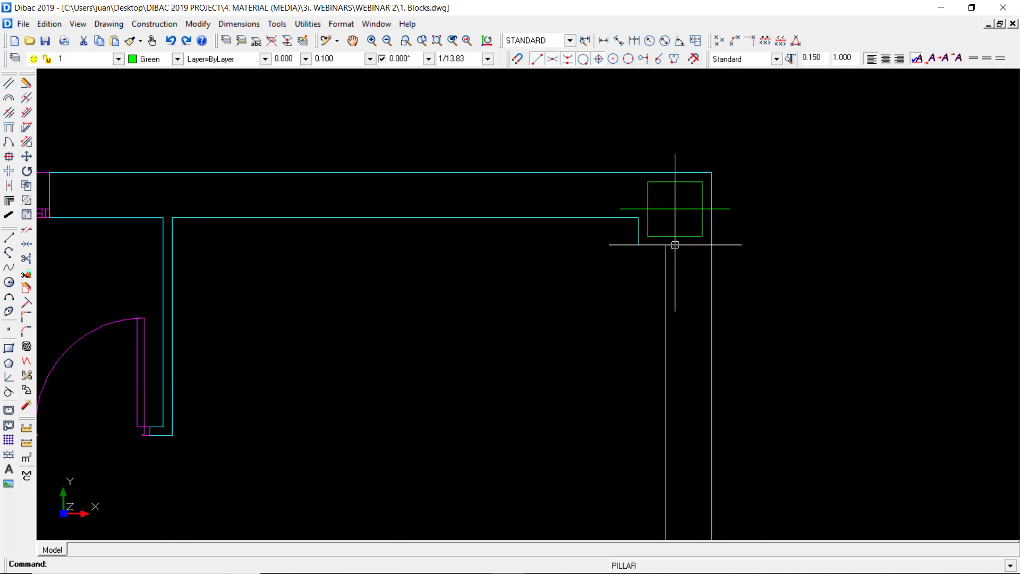
scroll(686, 244, "down", 4)
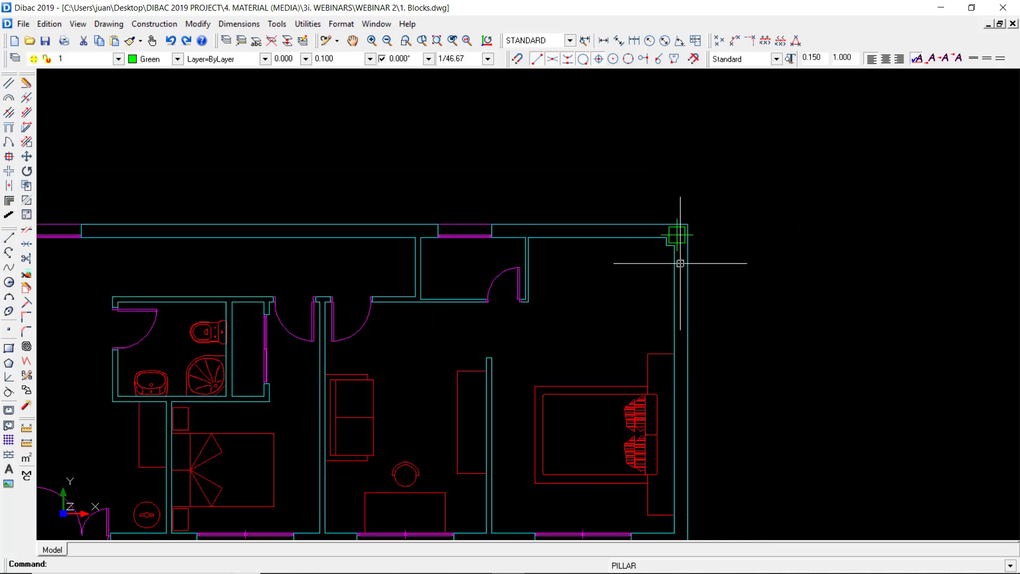
scroll(674, 213, "up", 2)
scroll(674, 229, "down", 2)
middle_click_drag(467, 282, 665, 200)
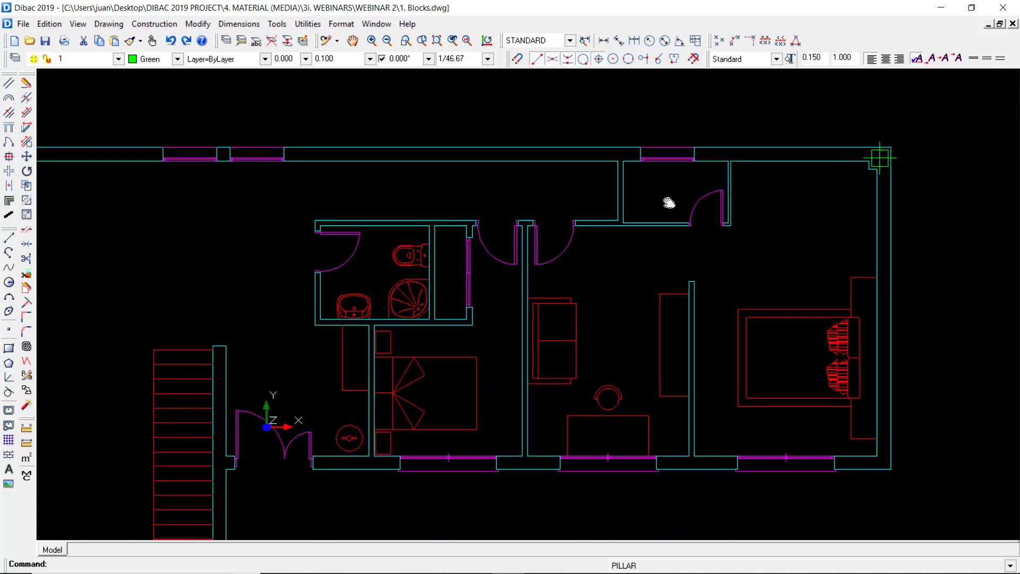
middle_click_drag(611, 269, 690, 243)
scroll(632, 302, "down", 1)
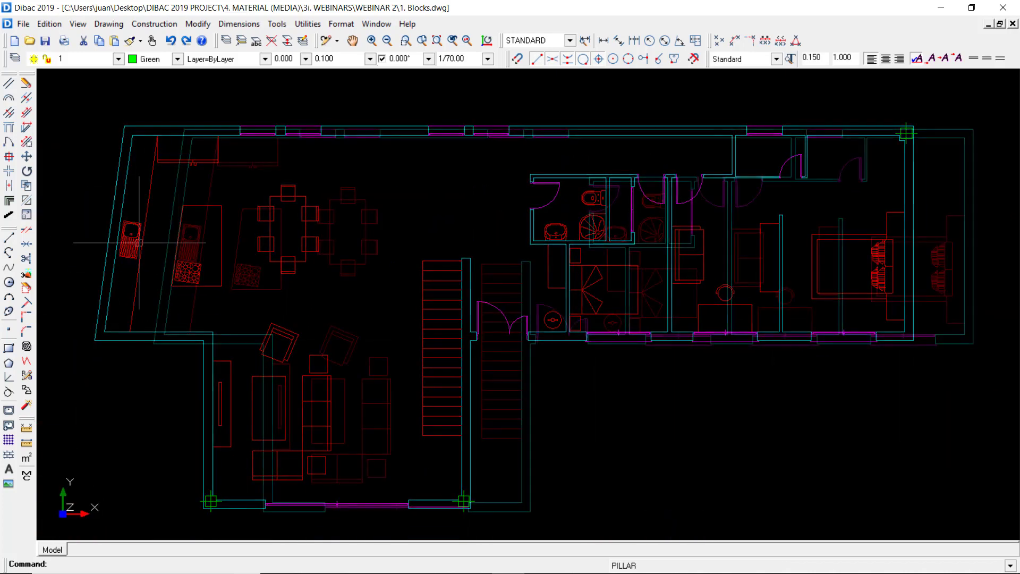
Set the current colour to yellow and configure a wall cavity with a distance of 0.060 and a depth of 0.050
left_click(177, 58)
left_click(148, 101)
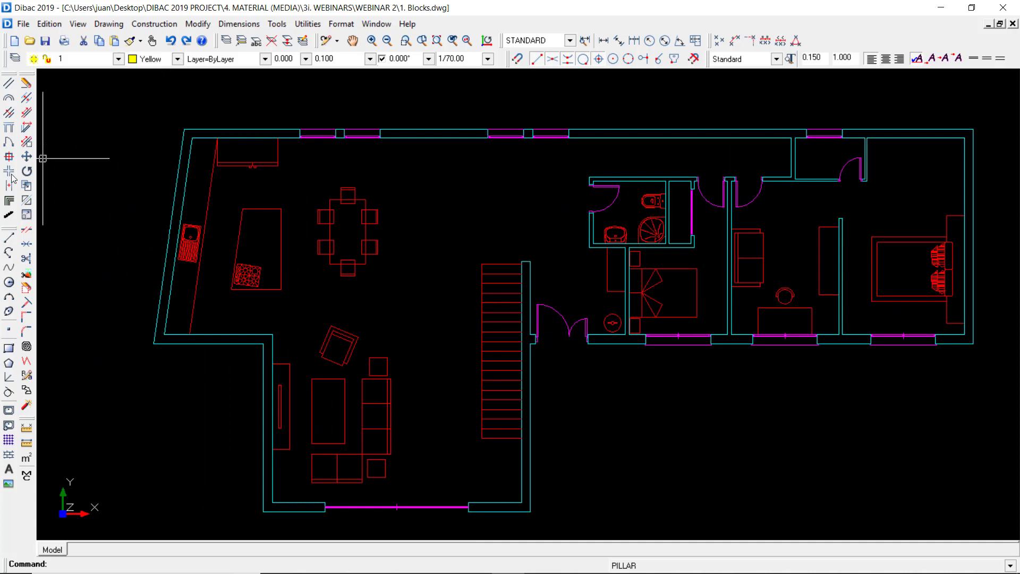
left_click(9, 202)
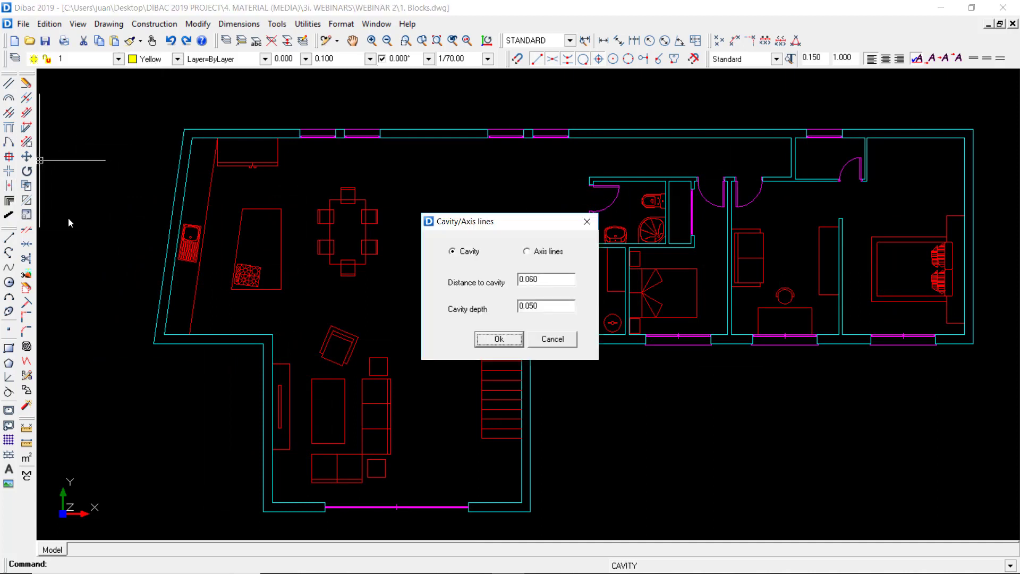
left_click(448, 252)
left_click(497, 341)
Add the cavity to the living area's lower-right wall from its inner line, continuing up the wall beside the stairs
scroll(615, 379, "up", 4)
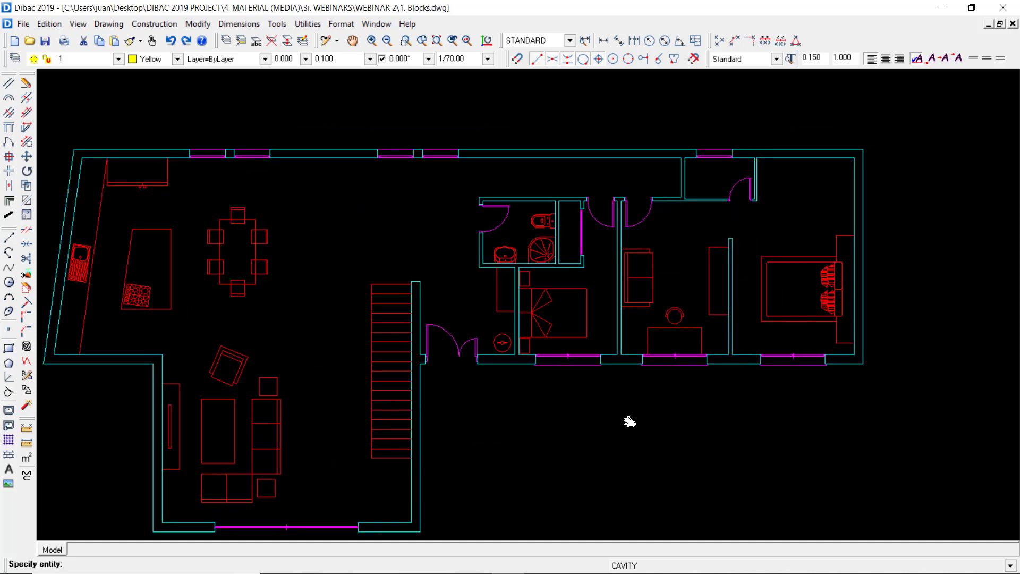
middle_click_drag(363, 458, 286, 293)
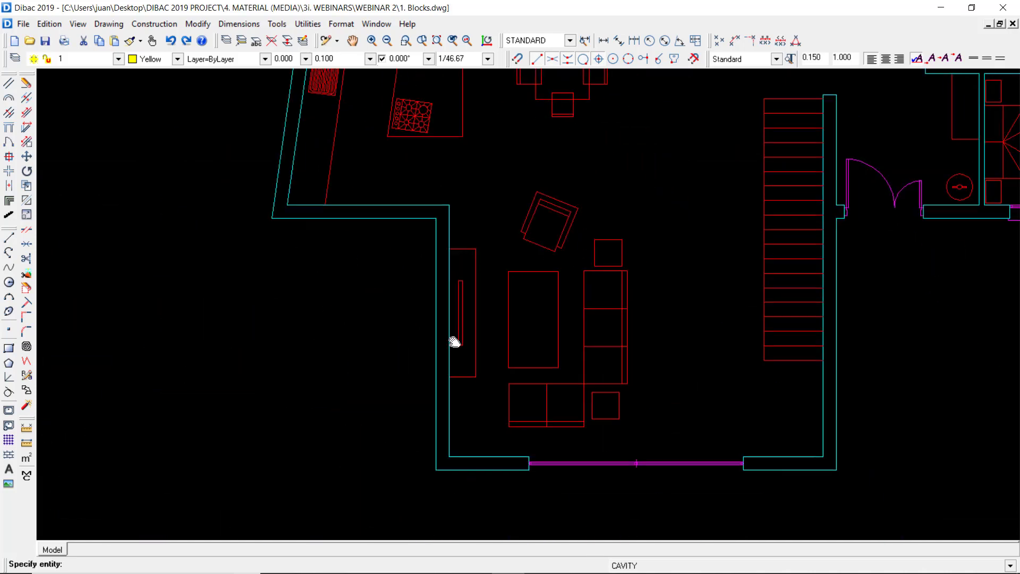
left_click(764, 456)
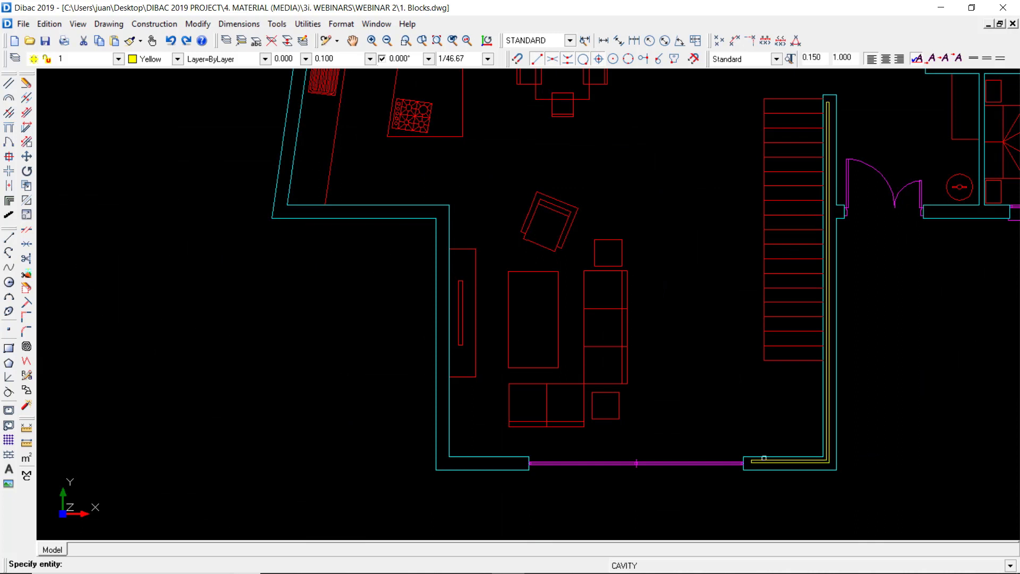
middle_click_drag(998, 422, 910, 356)
key("Escape")
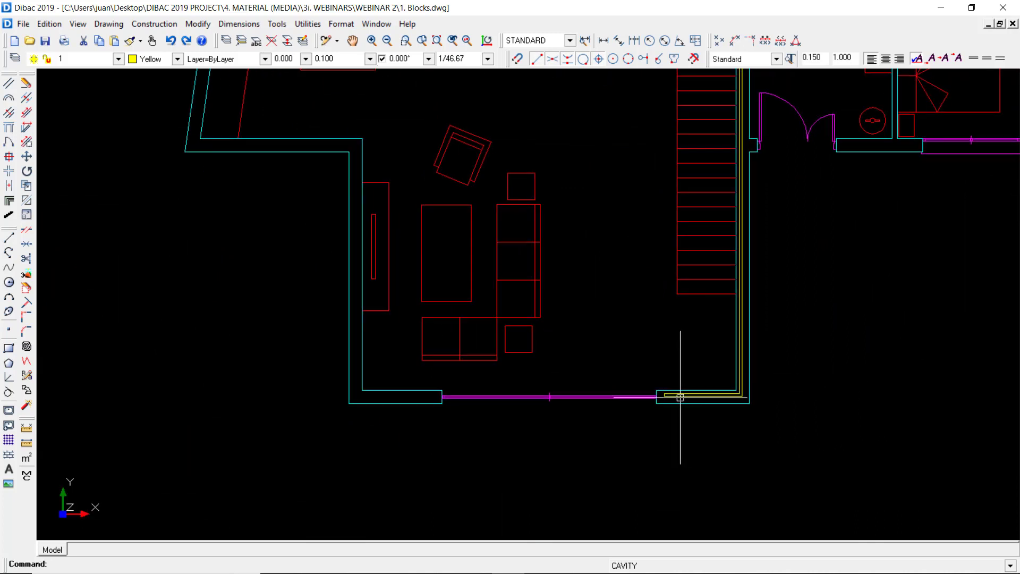
scroll(664, 391, "up", 5)
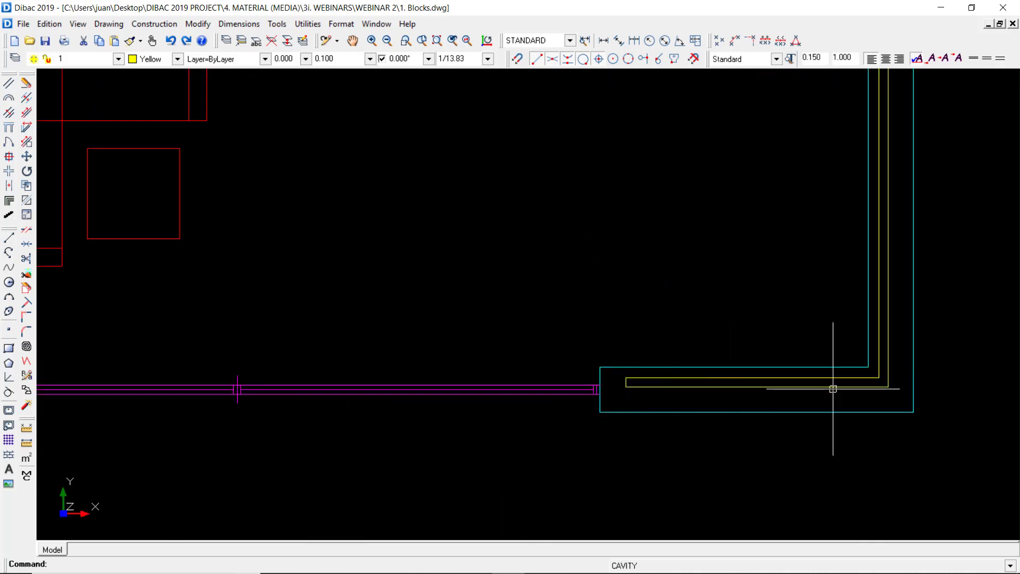
scroll(875, 242, "down", 5)
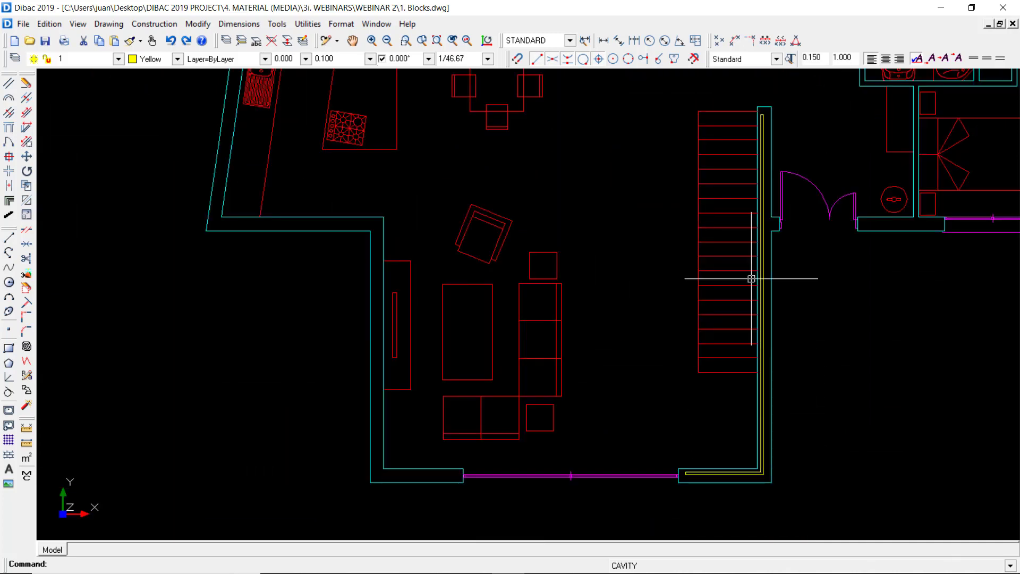
Repeat the cavity with the same settings on the living area's left wall from its inner line, continuing along the kitchen walls
middle_click_drag(582, 263, 521, 259)
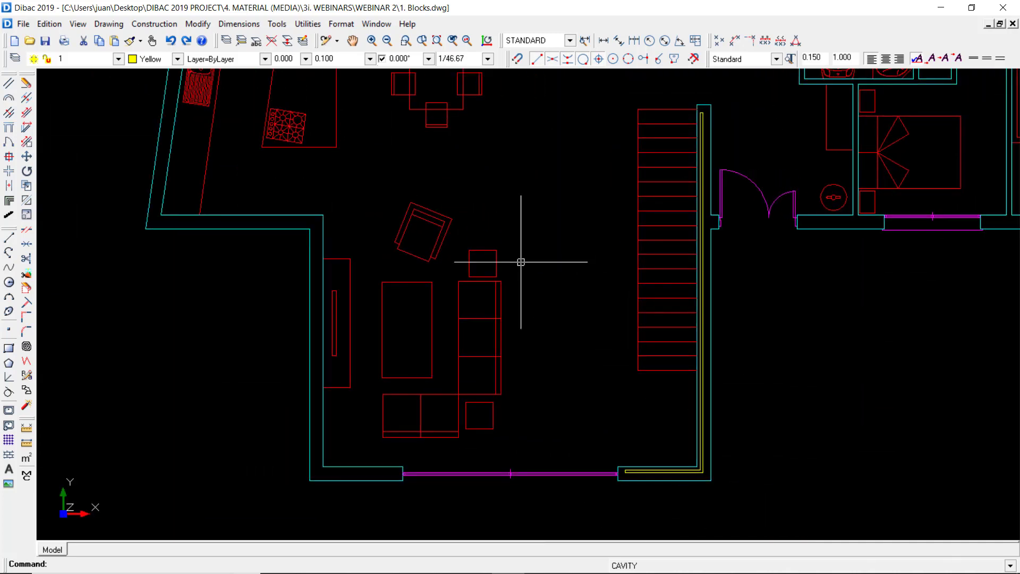
right_click(521, 260)
left_click(502, 339)
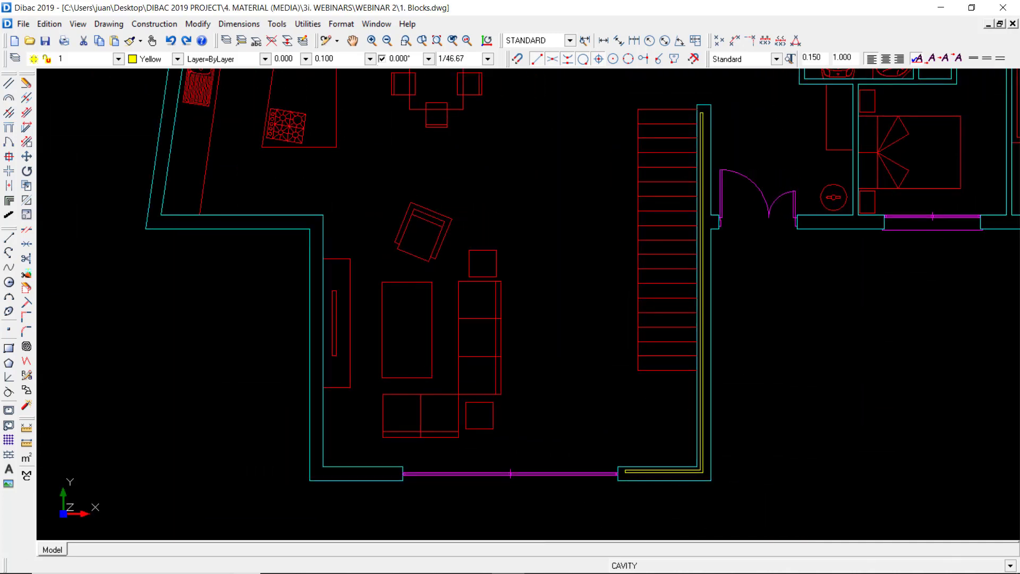
left_click(321, 433)
scroll(221, 322, "down", 3)
scroll(269, 364, "up", 5)
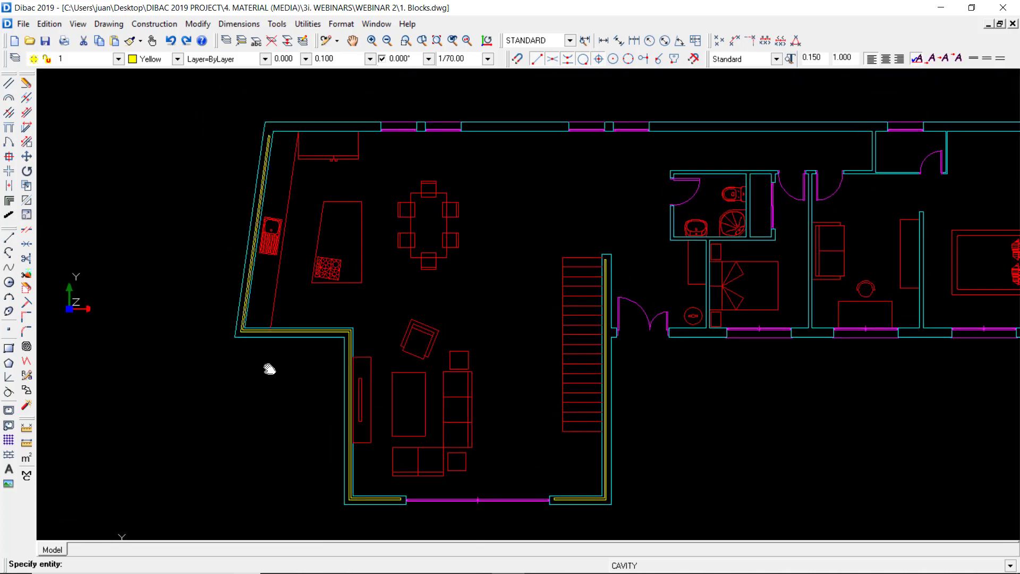
mouse_move(336, 360)
middle_mouse_down()
mouse_move(392, 417)
mouse_move(358, 260)
mouse_move(314, 364)
middle_mouse_up()
key("Escape")
scroll(521, 382, "down", 3)
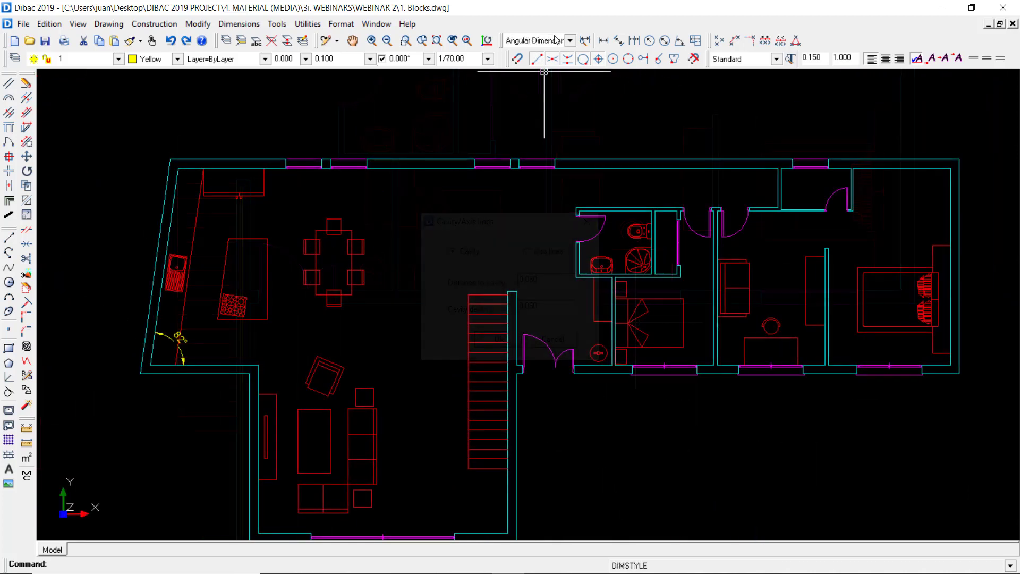
Select the Minimum 26 dimension style and add automatic dimensions across the plan's upper part, from the slanted wall to the right wall
left_click(556, 40)
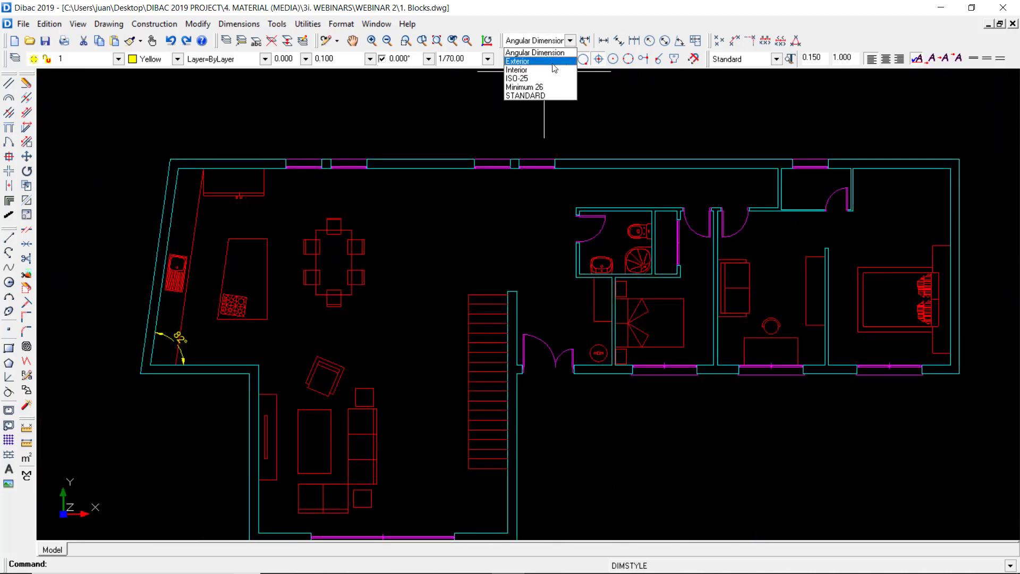
left_click(538, 88)
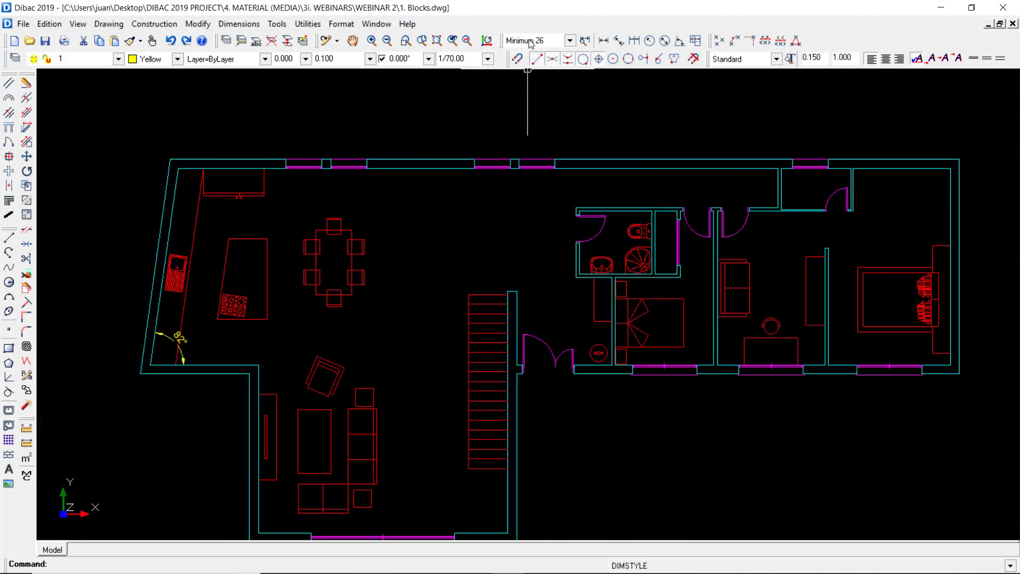
left_click(696, 41)
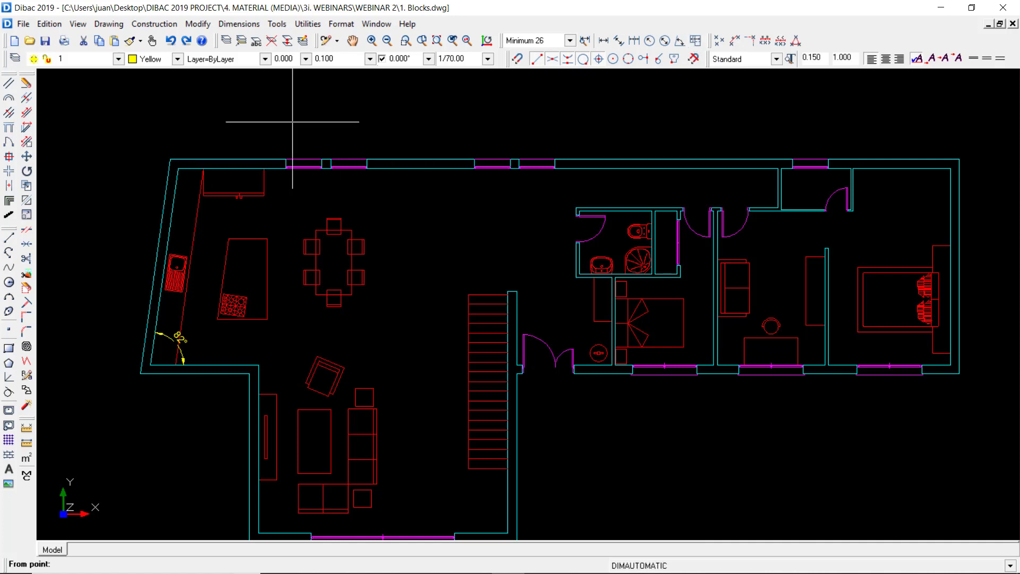
left_click(151, 191)
left_click(988, 192)
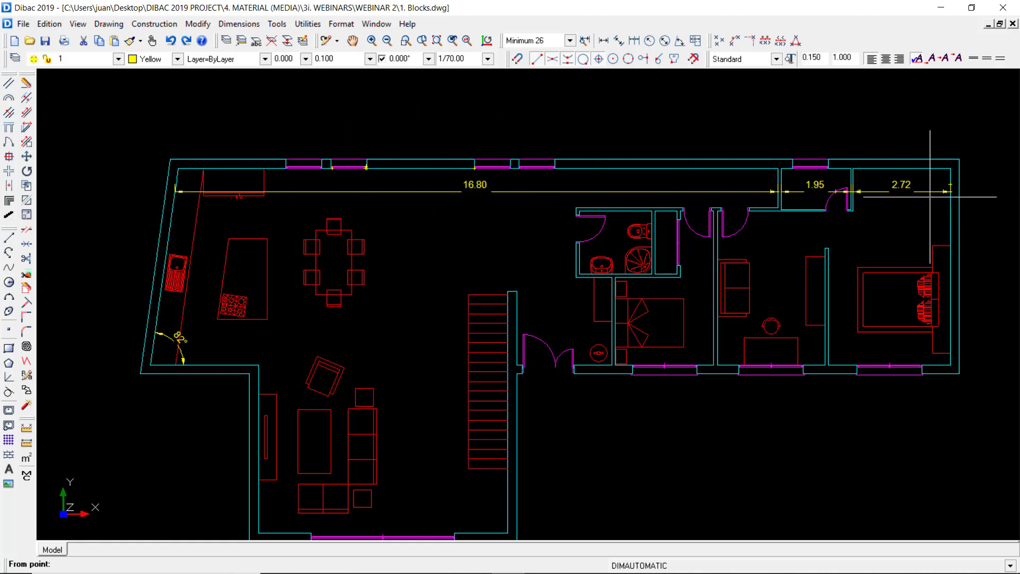
Add automatic horizontal dimensions across the three lower-right rooms and across the living area just above its front window wall
left_click(599, 335)
left_click(985, 335)
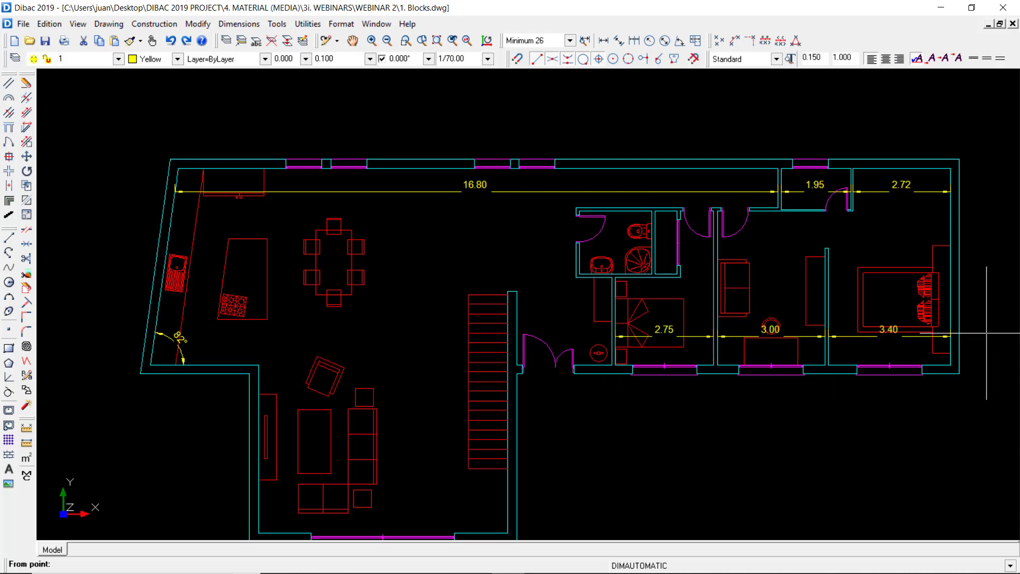
scroll(794, 320, "up", 2)
scroll(794, 320, "down", 2)
middle_click_drag(714, 358, 724, 323)
left_click(223, 510)
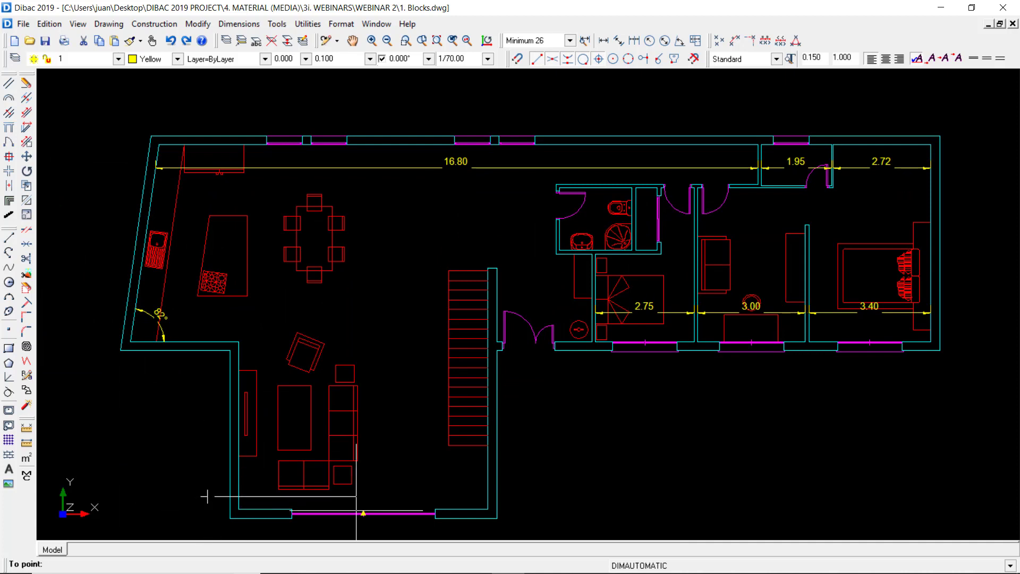
key("Escape")
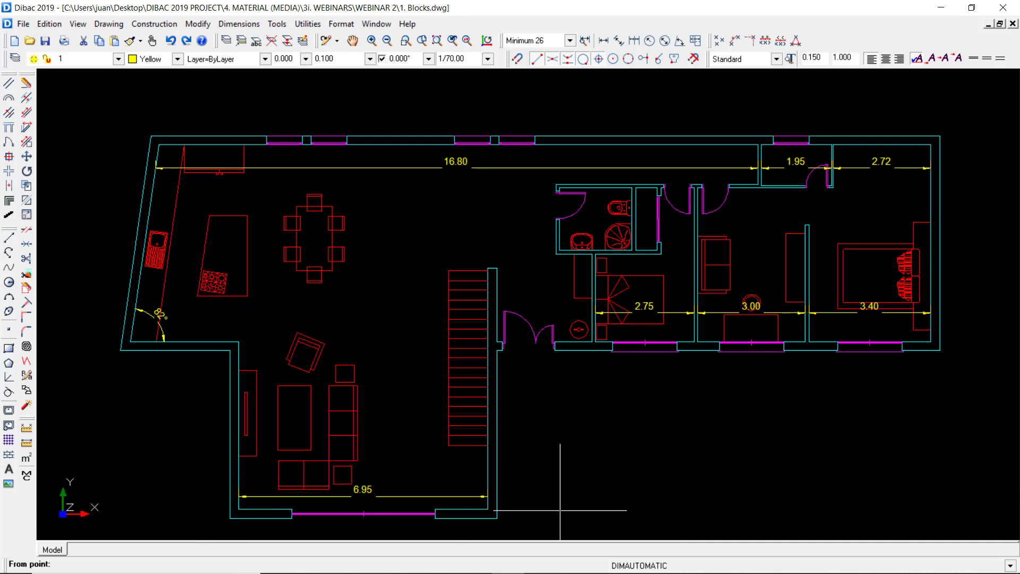
Add an automatic vertical dimension between the upper and lower exterior walls of the rightmost bedroom
left_click(910, 136)
left_click(916, 342)
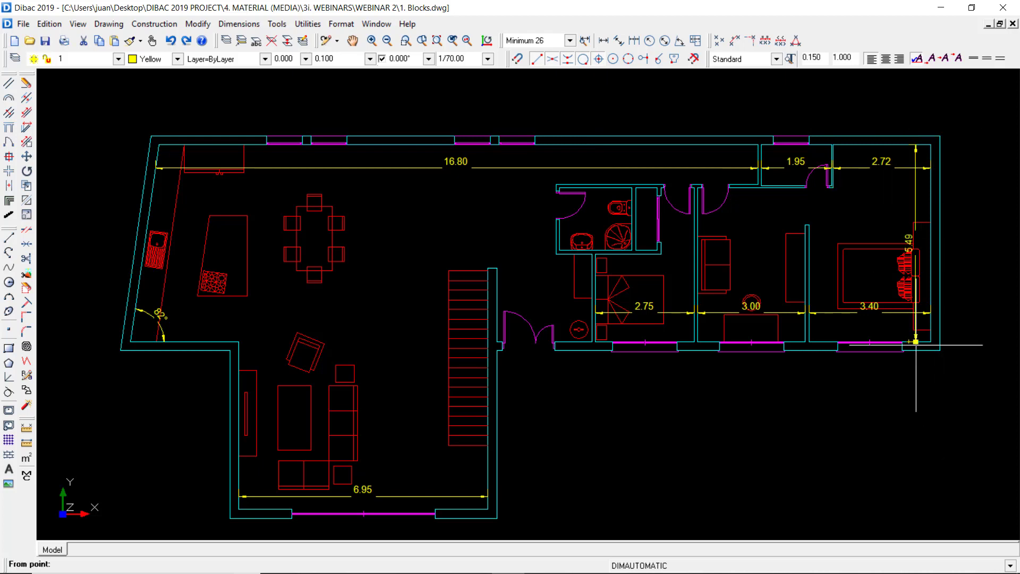
key("Escape")
scroll(893, 233, "up", 3)
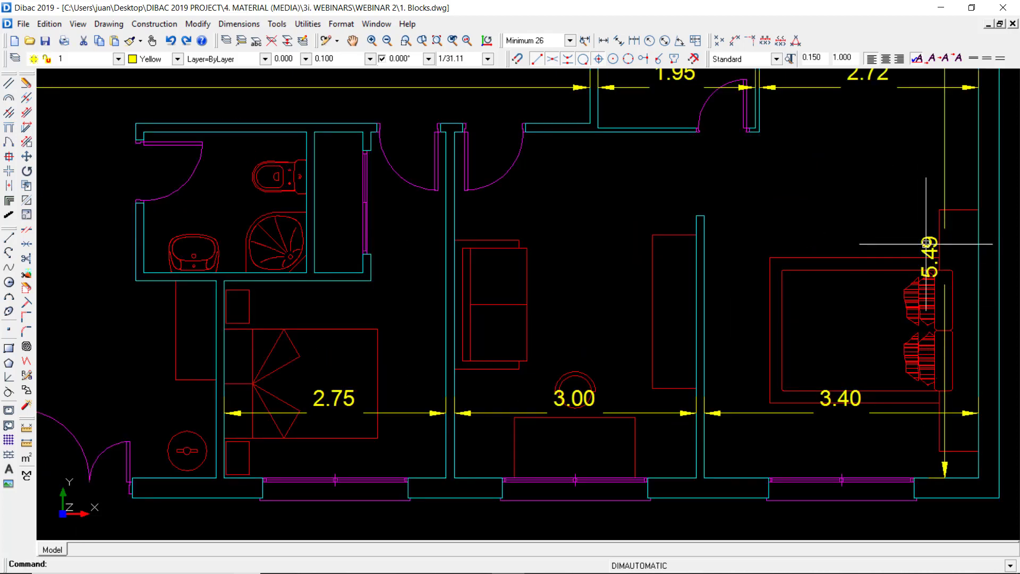
scroll(930, 248, "down", 1)
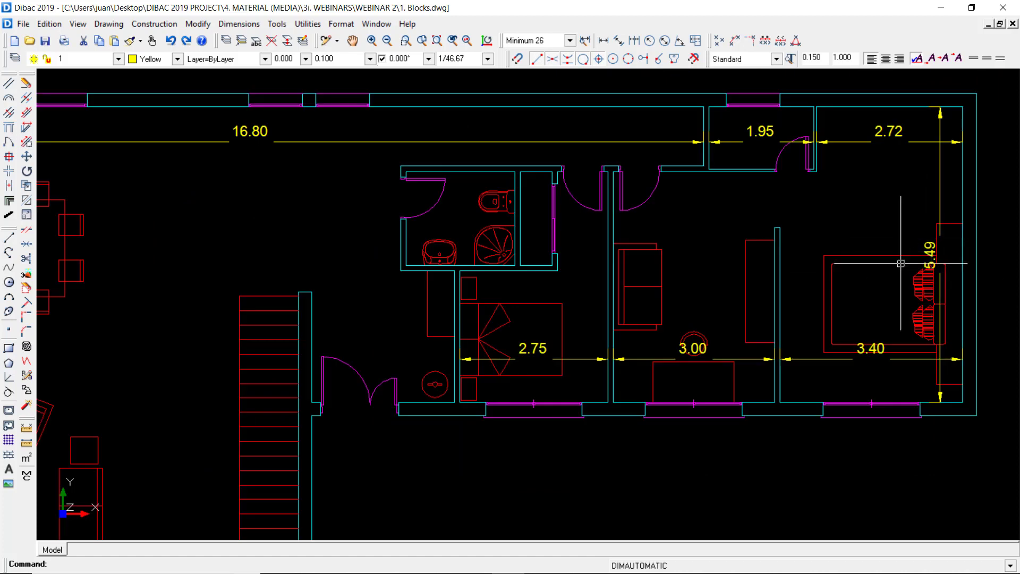
Set the text orientation of the Minimum 26 dimension style to Horizontal
left_click(584, 42)
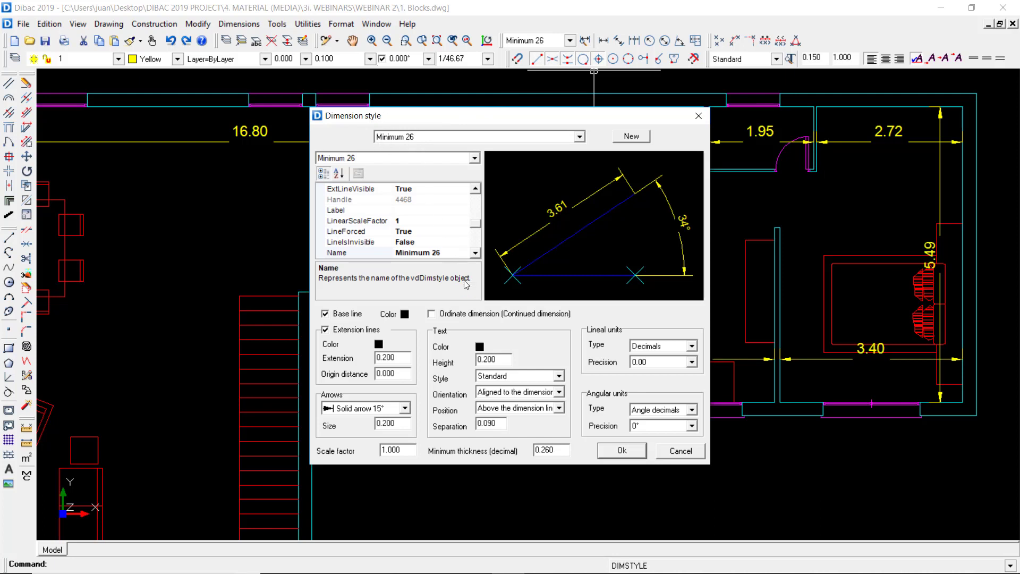
left_click(509, 394)
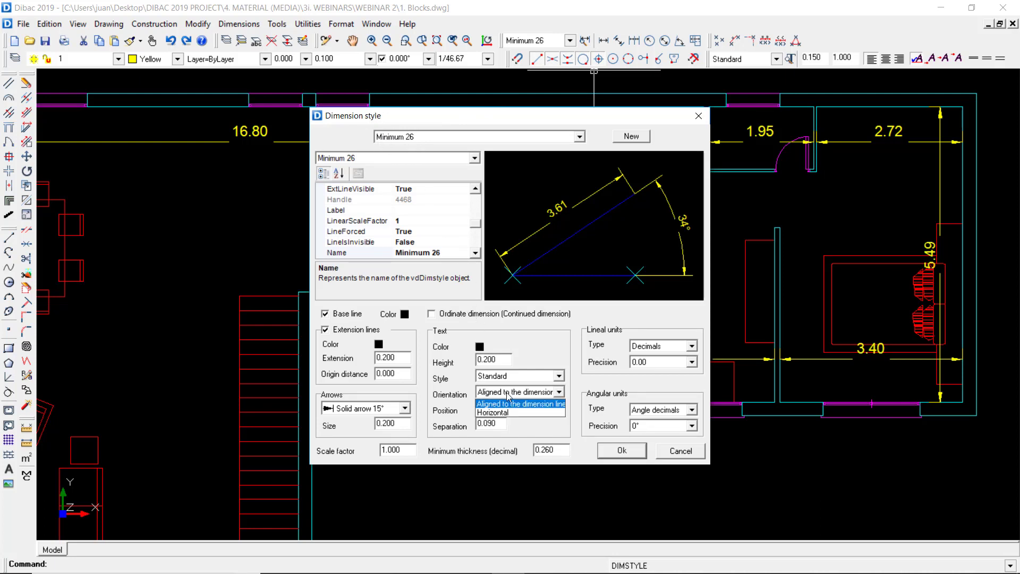
left_click(502, 412)
left_click(620, 451)
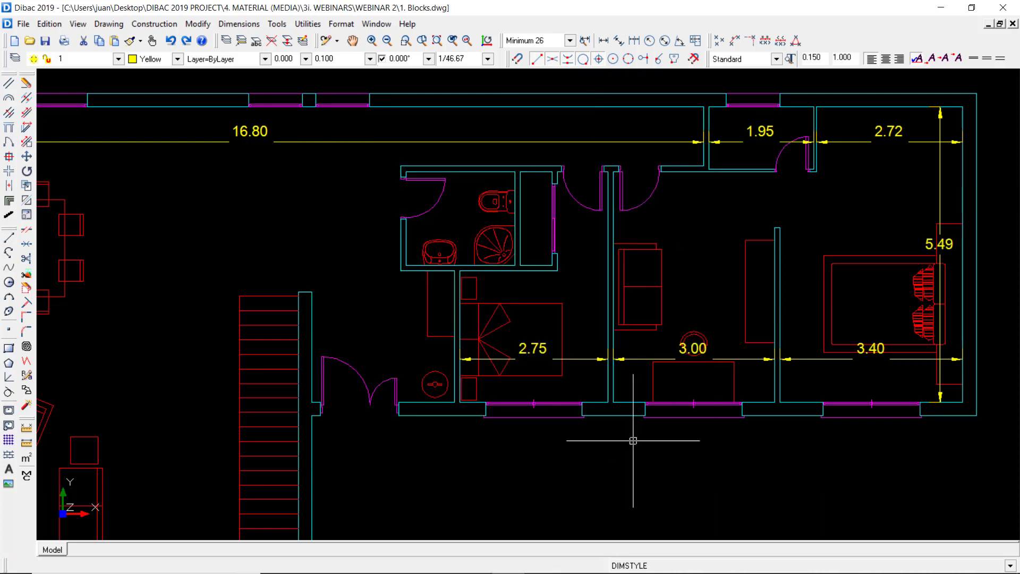
scroll(884, 258, "down", 2)
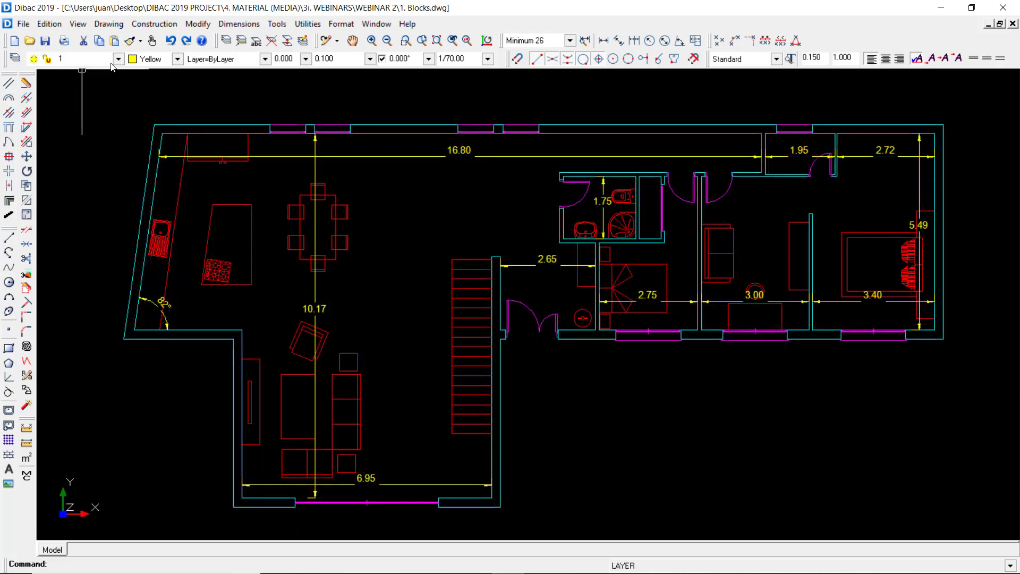
Select every dimension across the whole plan with Smart selection filtered to all Dimensions objects
left_click(118, 58)
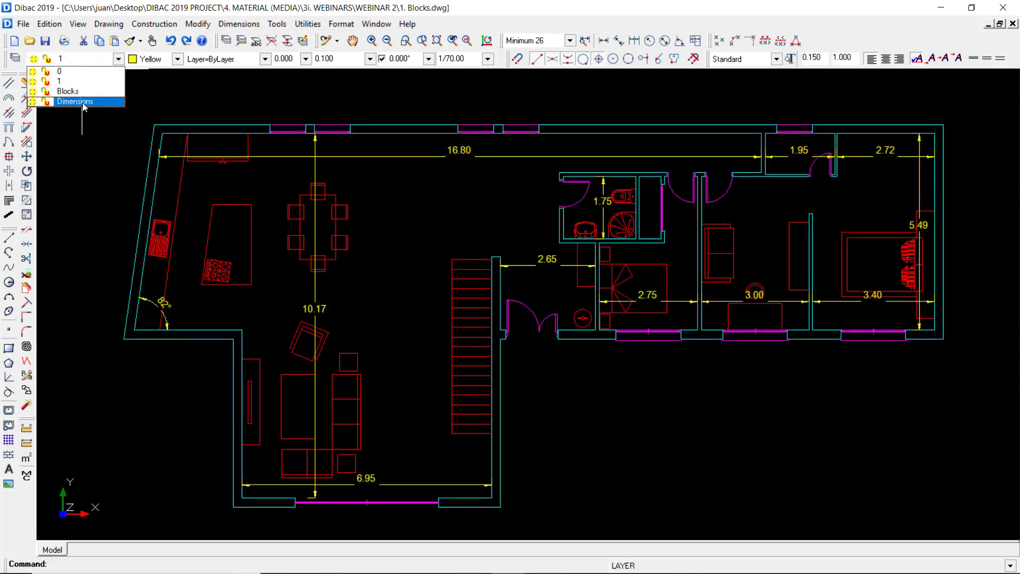
left_click(118, 59)
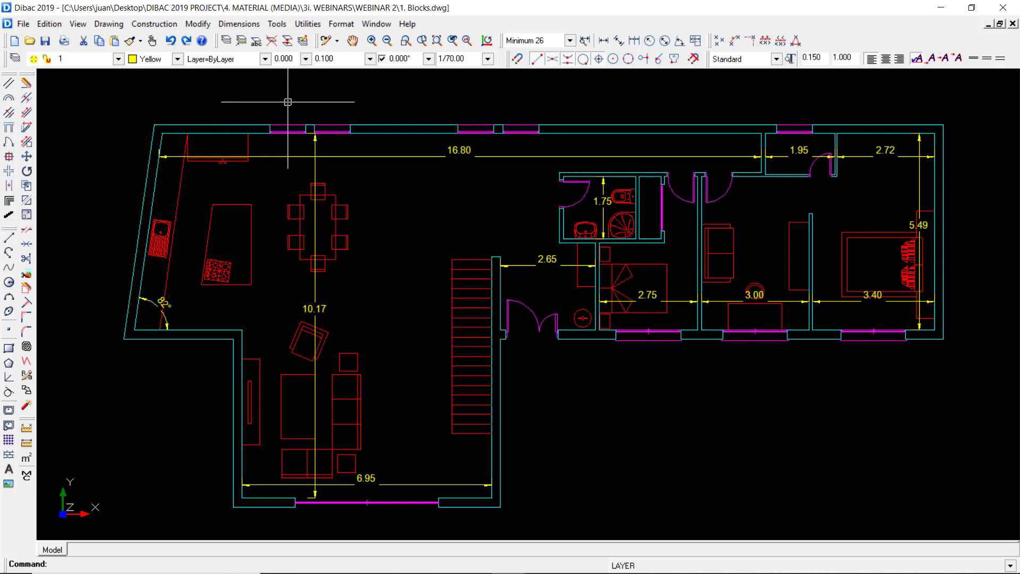
key("ctrl+shift+s")
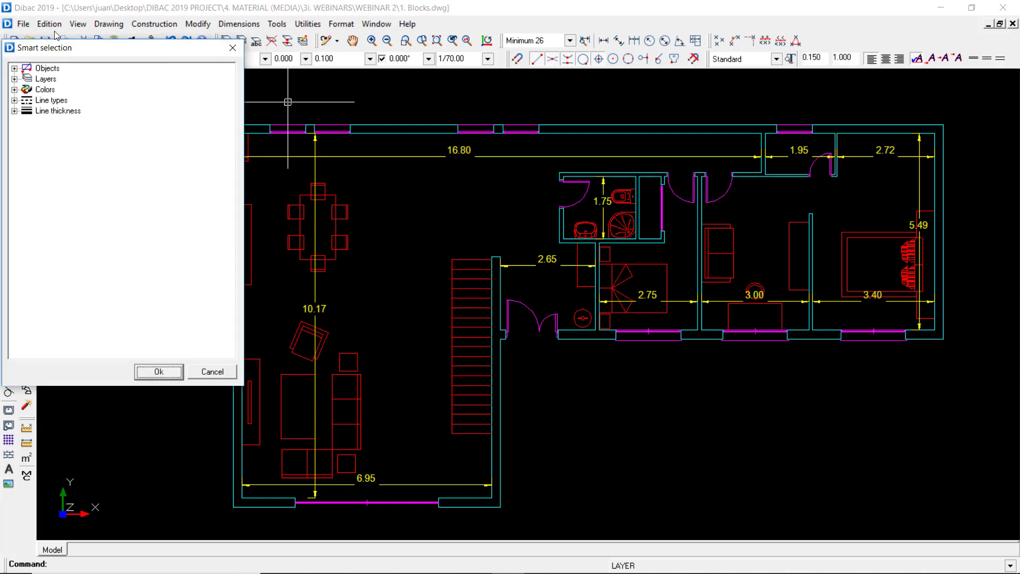
left_click_drag(56, 49, 198, 109)
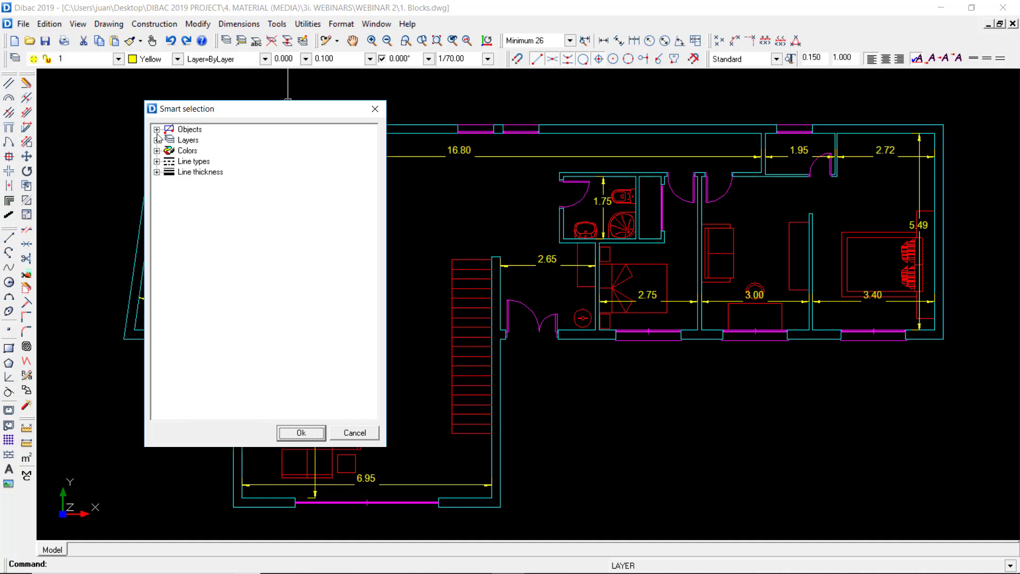
left_click(157, 130)
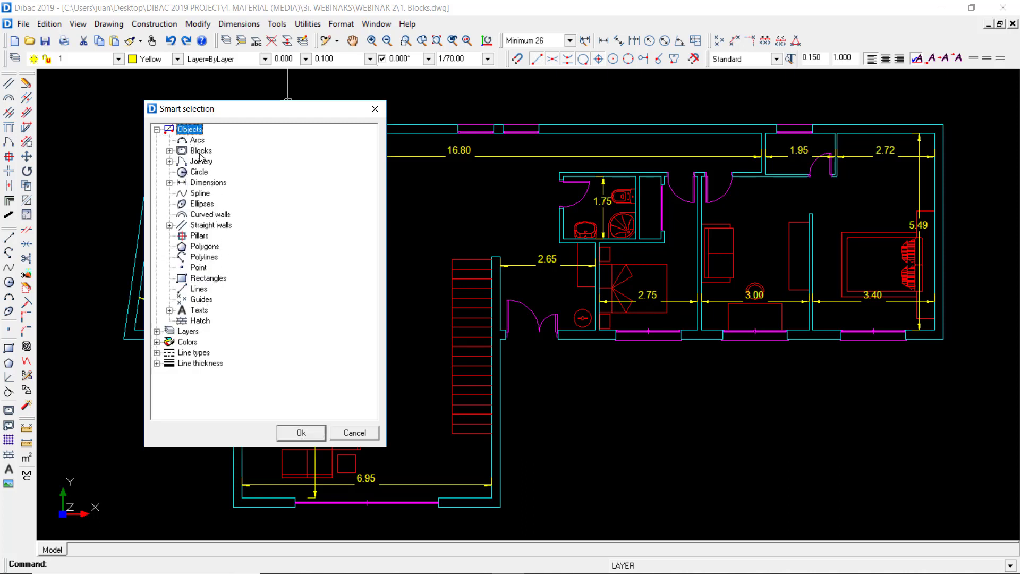
left_click(202, 184)
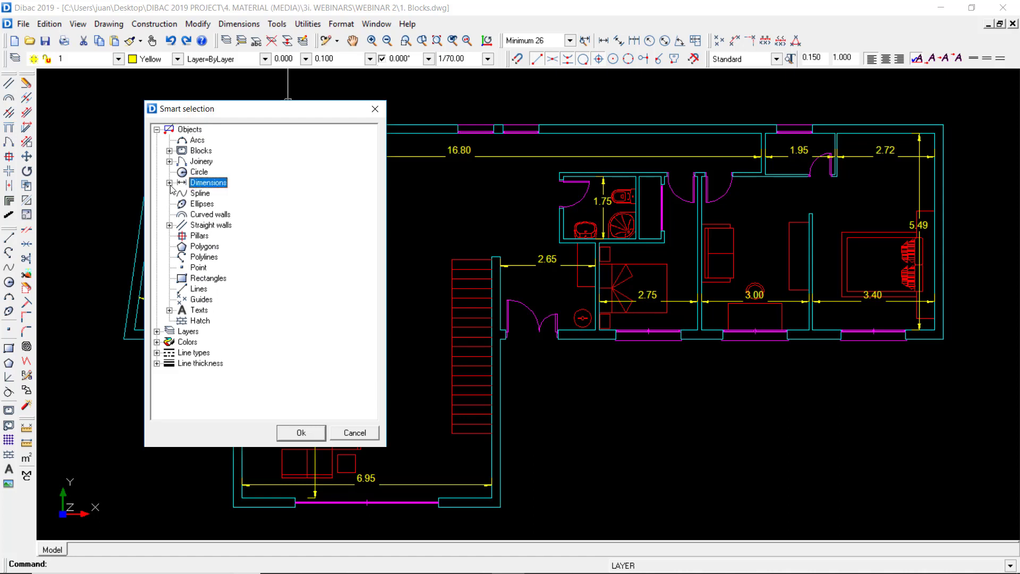
left_click(170, 183)
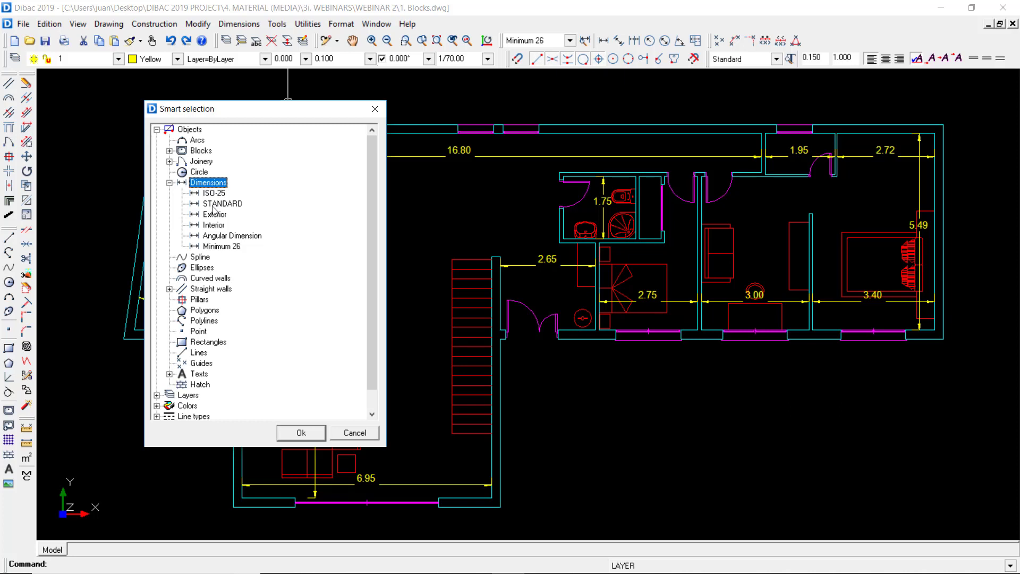
left_click(170, 183)
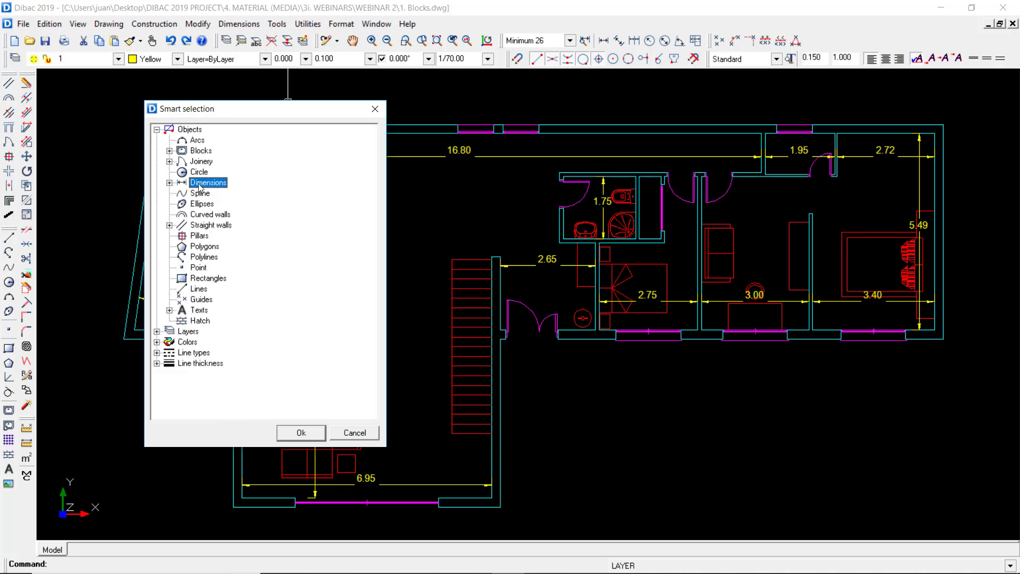
left_click(301, 433)
left_click_drag(97, 105, 971, 527)
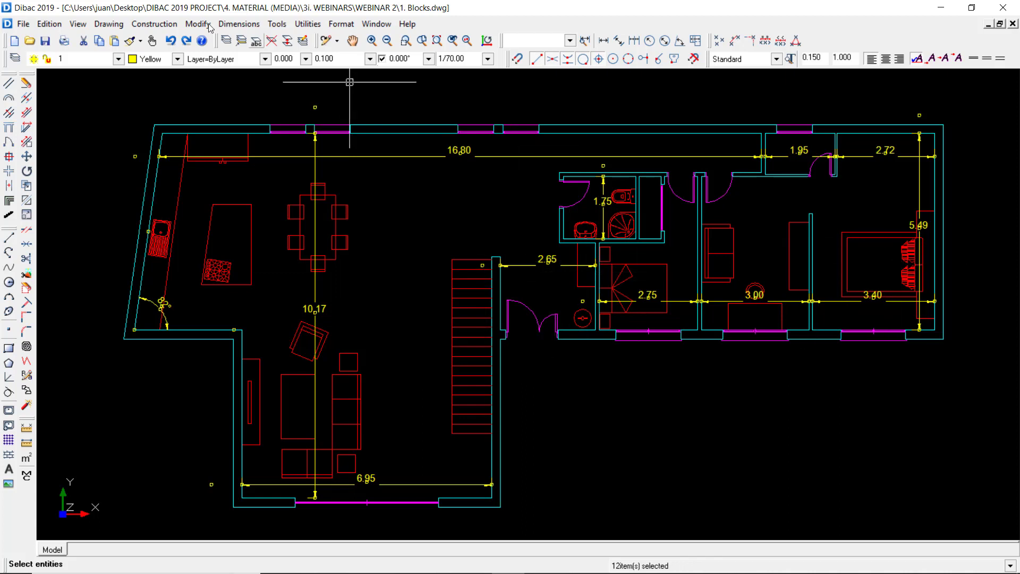
Assign the selected dimensions to the Dimensions layer and turn that layer off
left_click(119, 60)
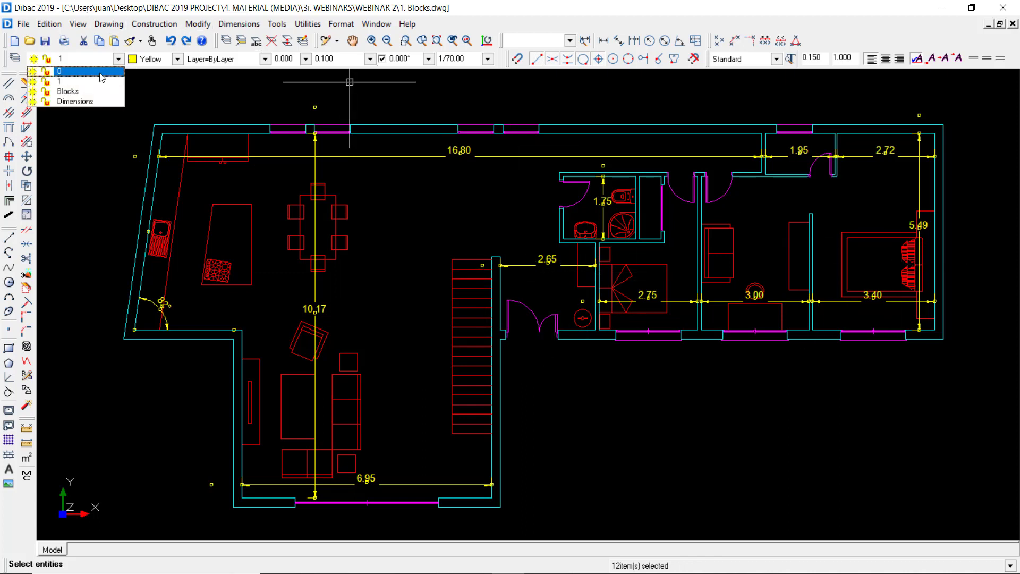
left_click(73, 104)
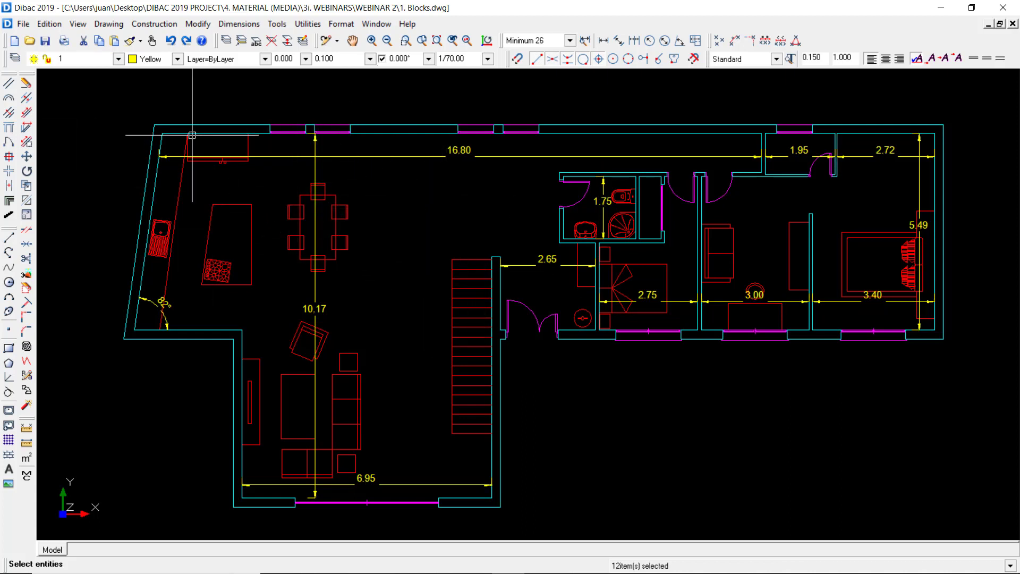
left_click(119, 59)
left_click(33, 101)
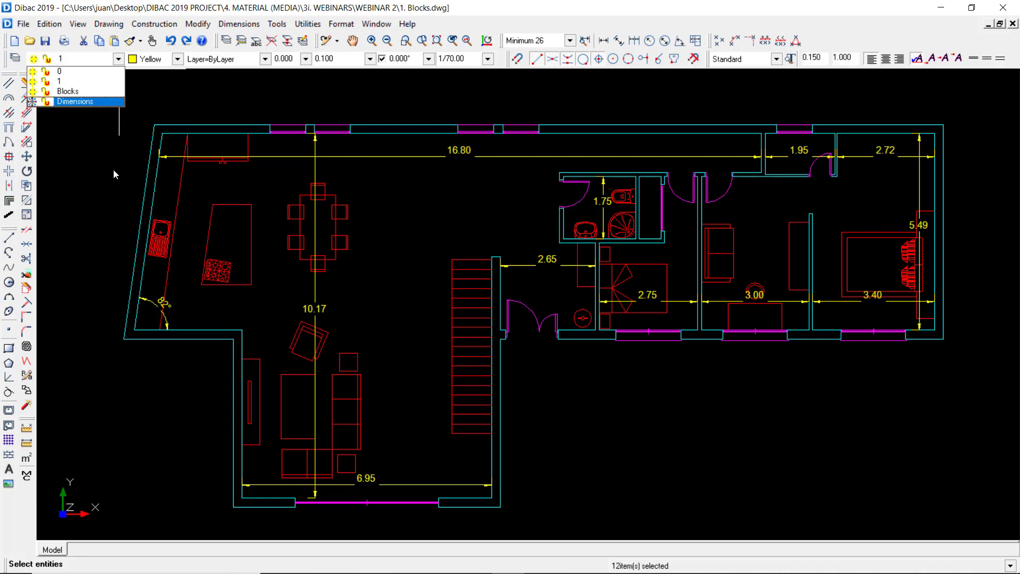
left_click(113, 169)
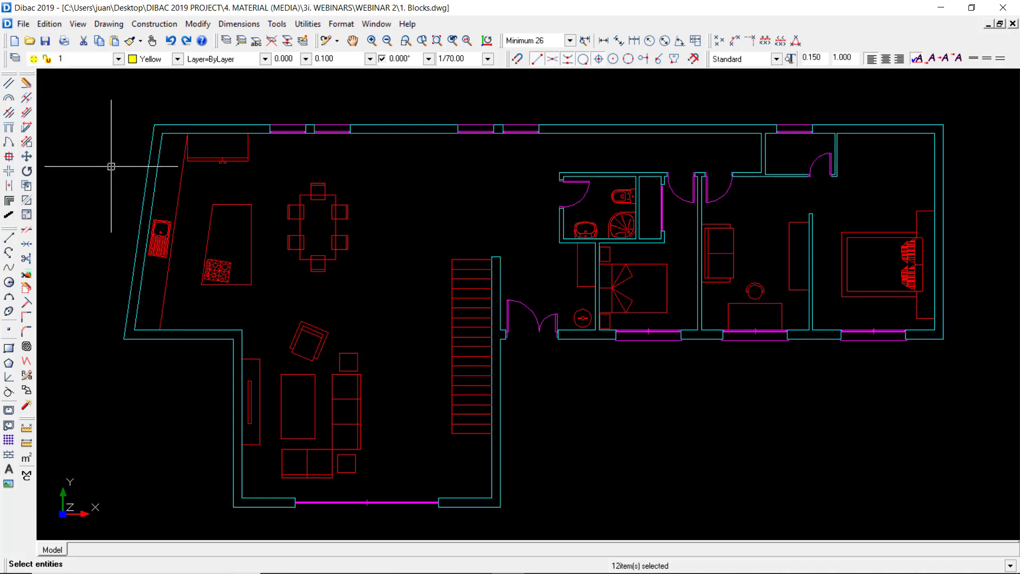
Measure the living and kitchen space as an enclosed area and place its area label in the middle of the room
scroll(111, 167, "down", 2)
middle_click_drag(129, 175, 118, 141)
scroll(247, 232, "up", 2)
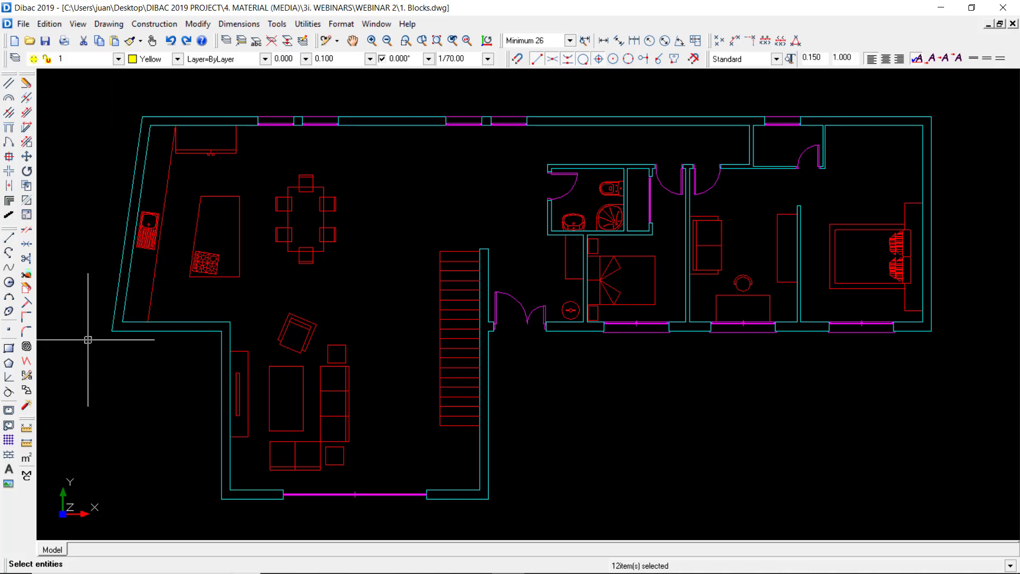
left_click(28, 460)
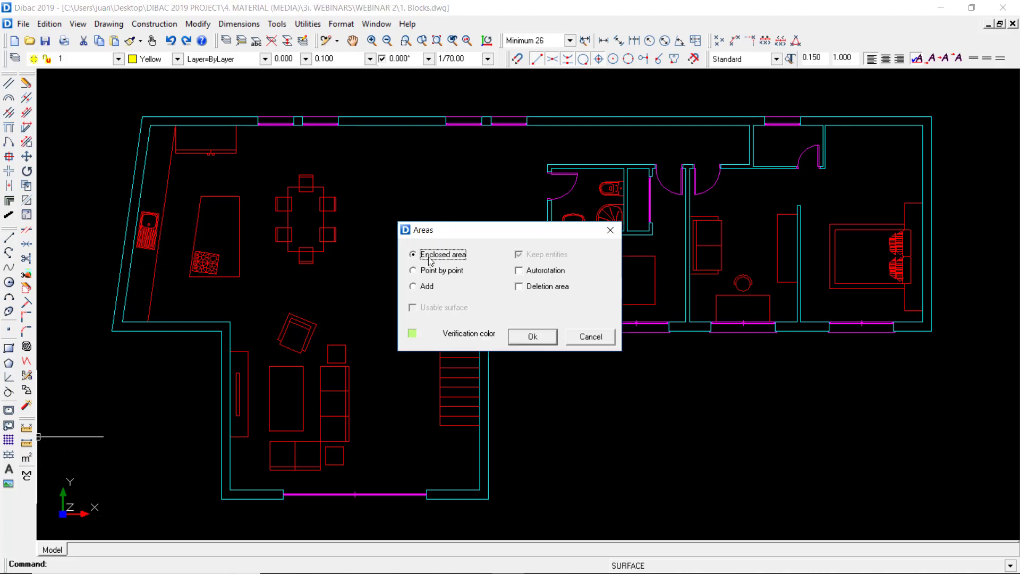
left_click(538, 339)
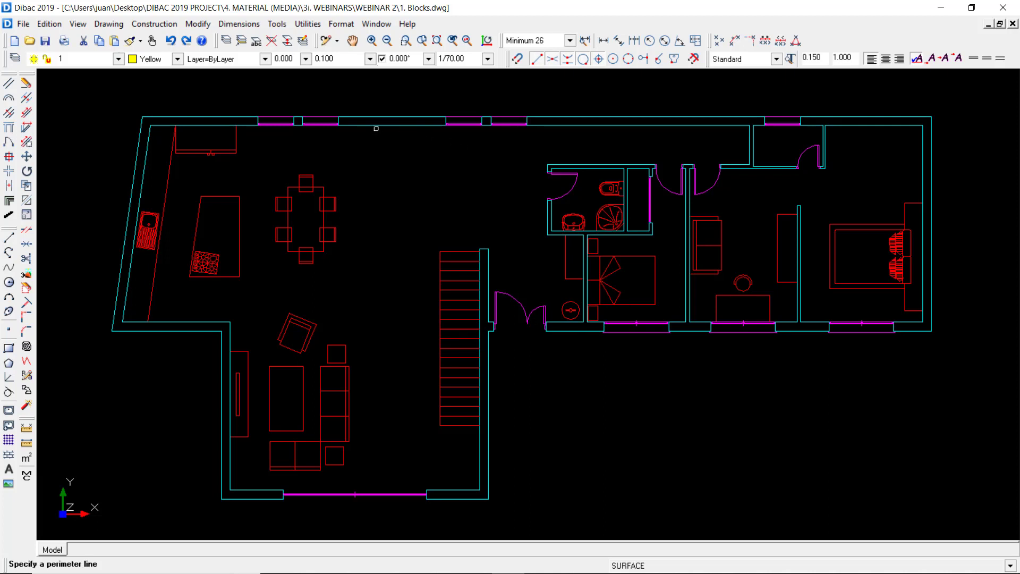
left_click(383, 164)
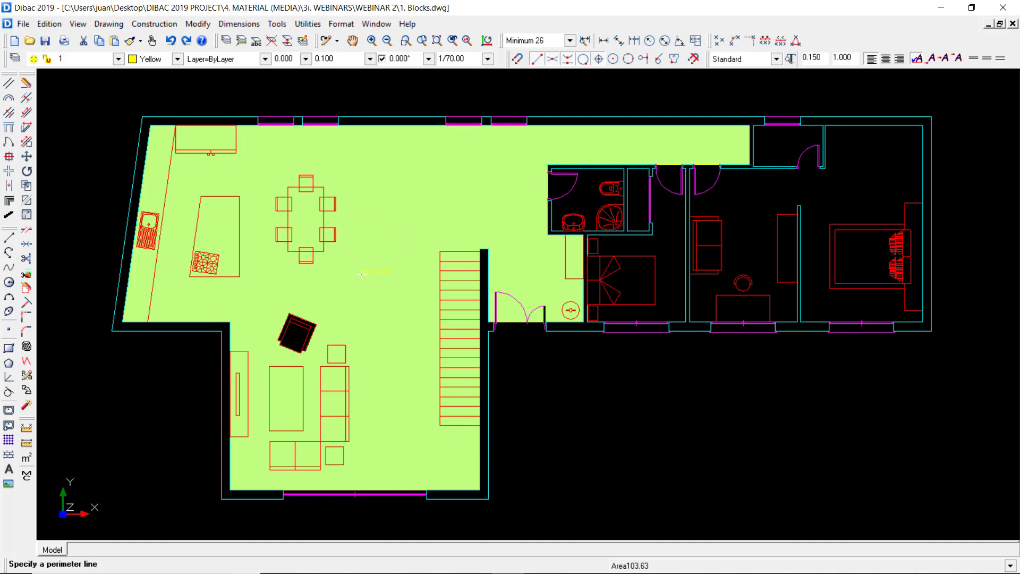
left_click(340, 278)
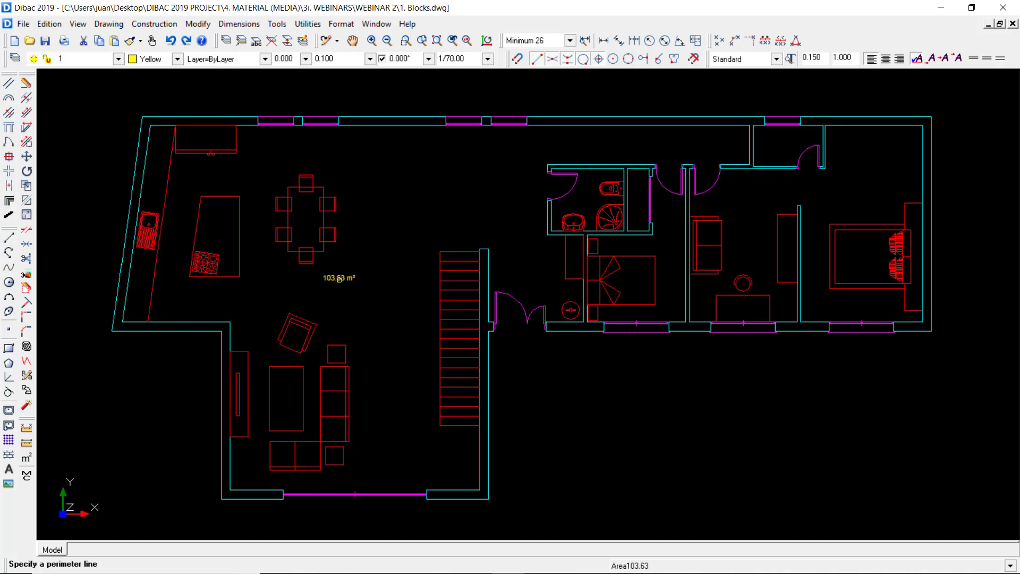
Place enclosed-area labels for the rightmost bedroom suite and the small room along the upper wall
left_click(859, 126)
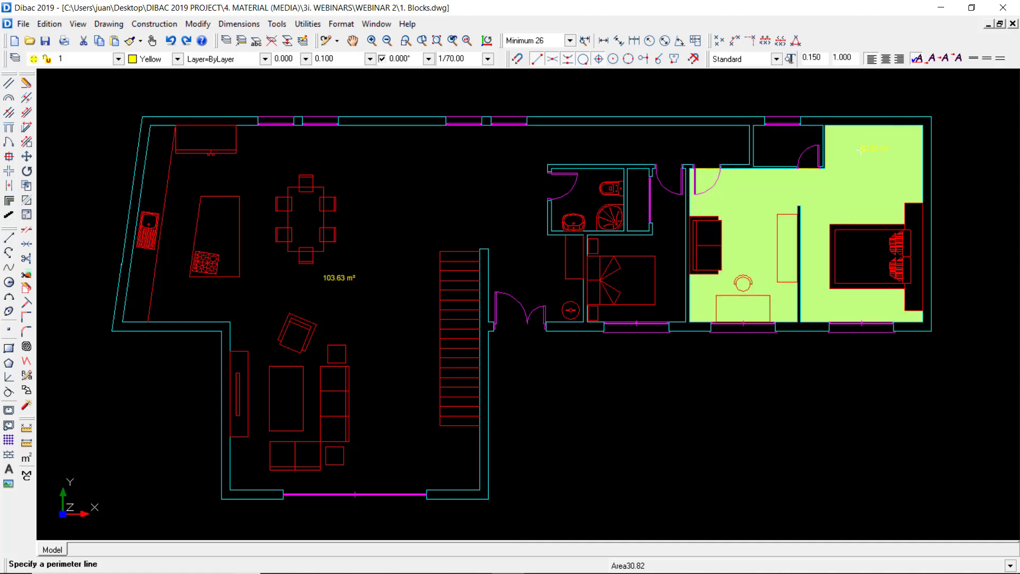
left_click(789, 187)
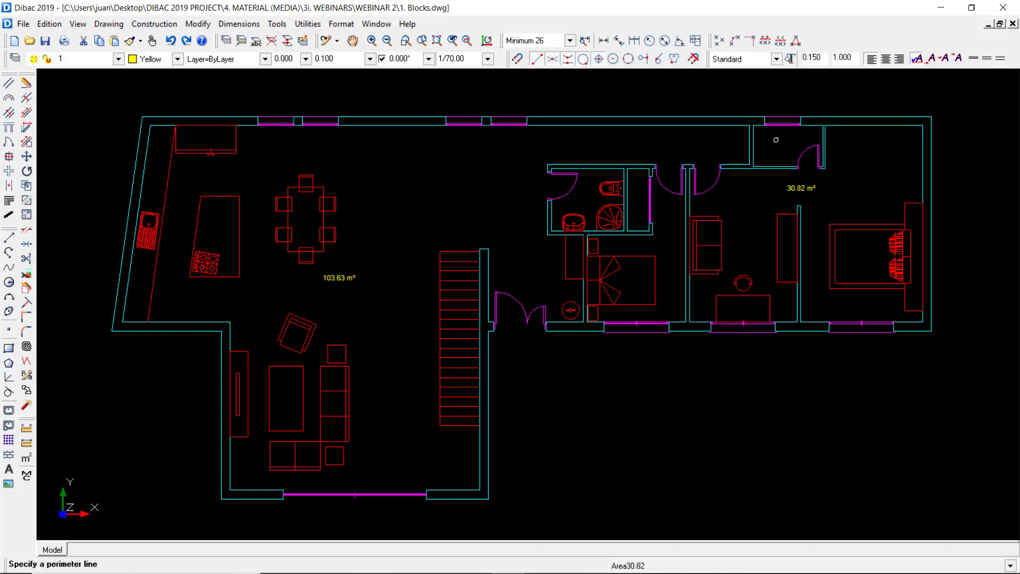
left_click(811, 126)
left_click(774, 145)
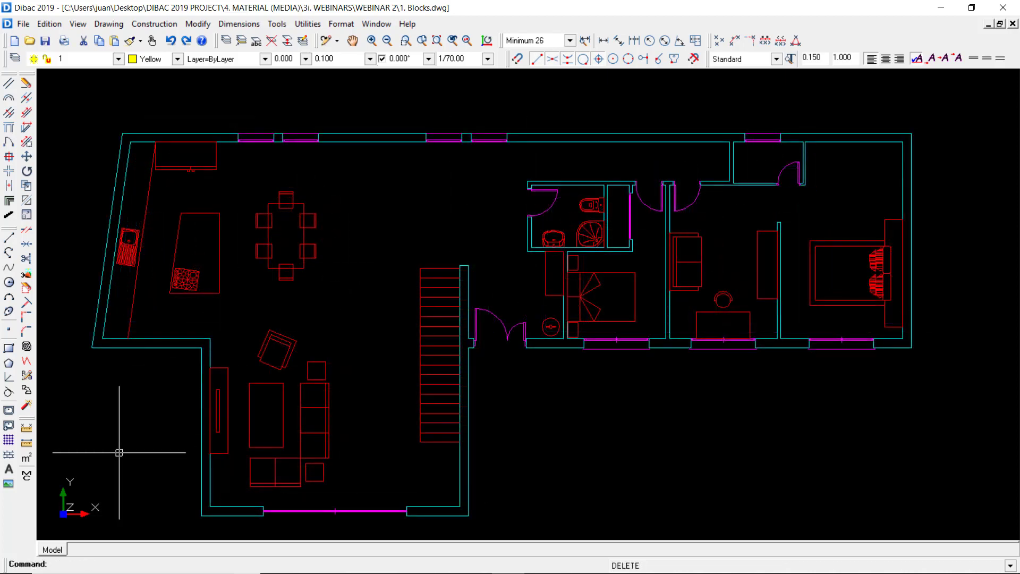
Start a Joinery Report and add all joinery items of the drawing, keeping the preset joinery values
left_click(26, 476)
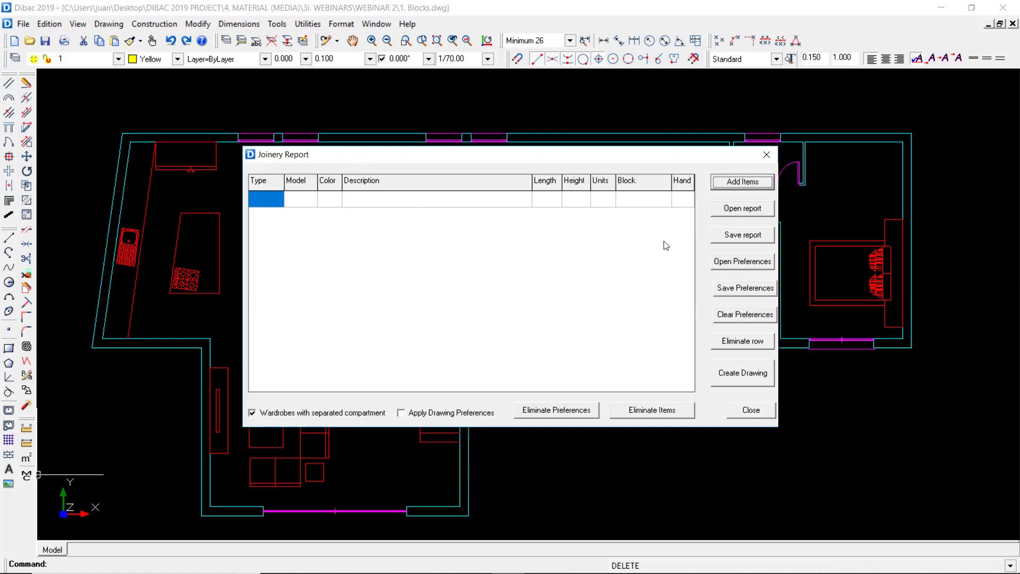
left_click(730, 186)
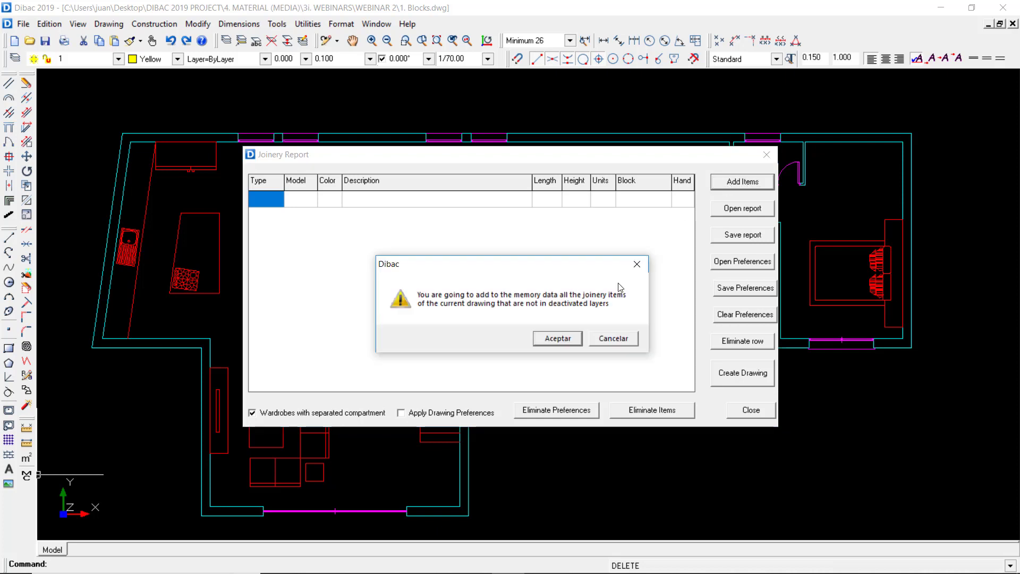
left_click(558, 338)
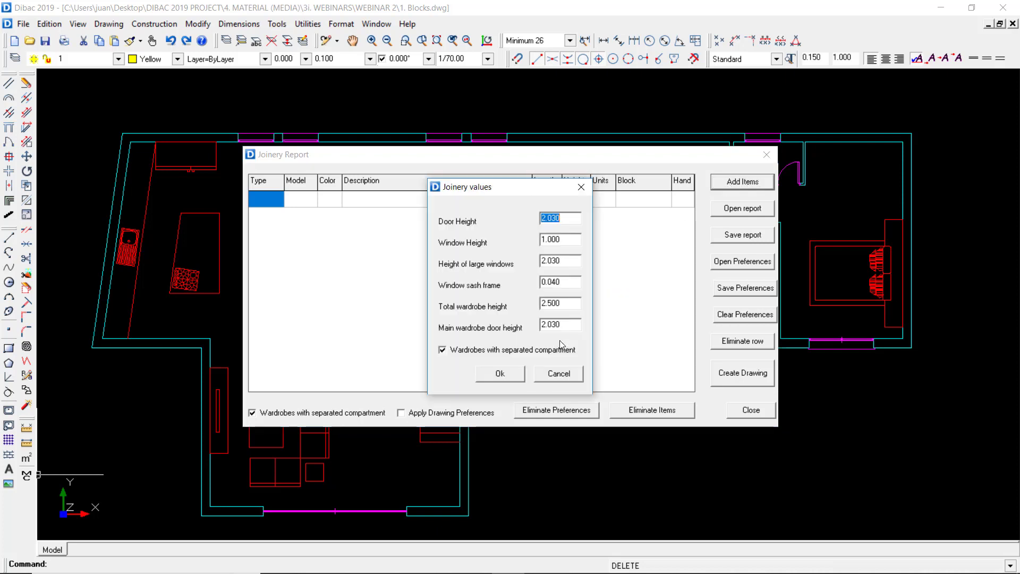
left_click_drag(489, 194, 642, 205)
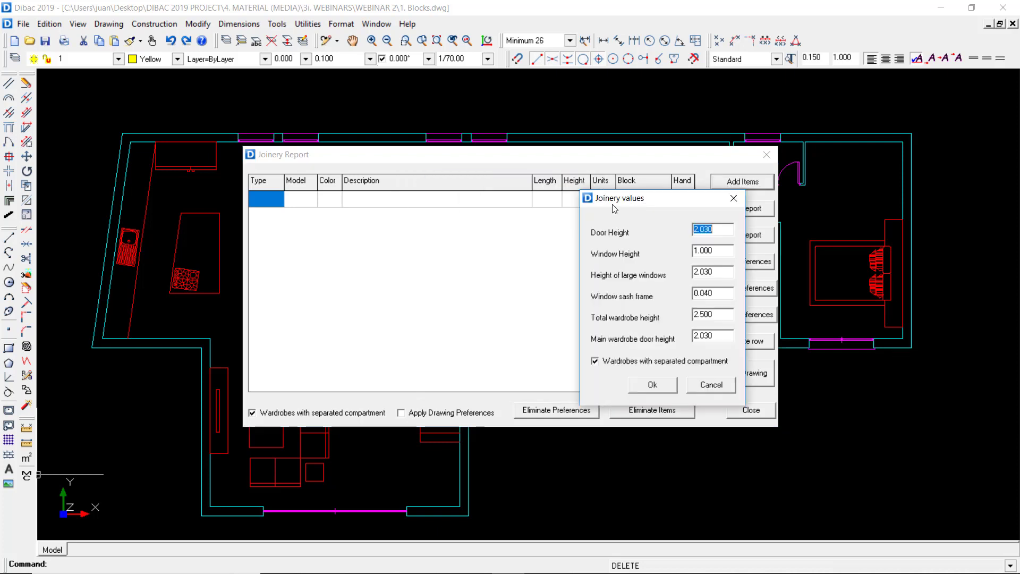
left_click(715, 229)
left_click(717, 248)
left_click(653, 385)
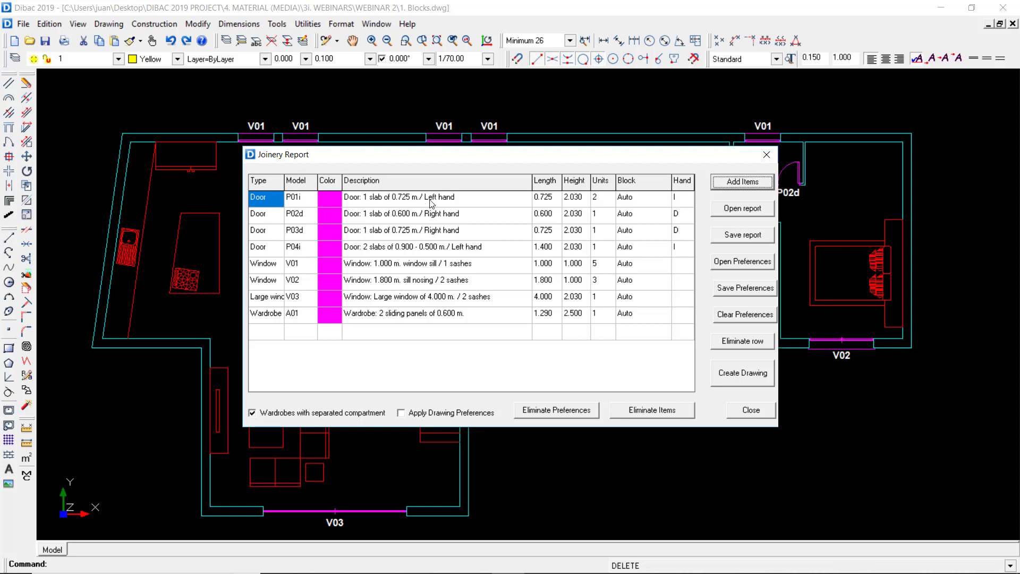
Set the height of door P02d to 2.1 in the Joinery Report
left_click(548, 198)
left_click(551, 216)
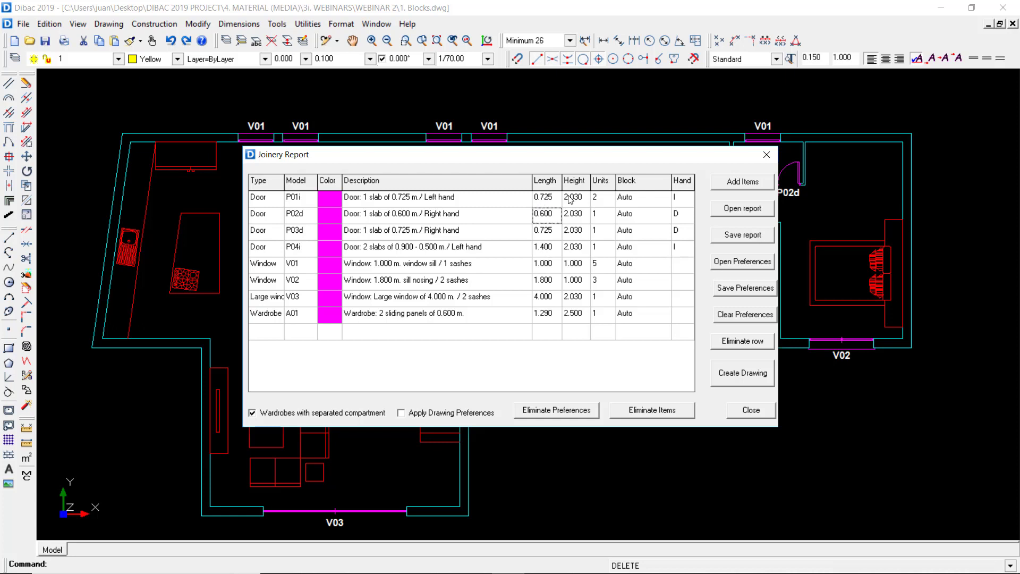
left_click(570, 200)
double_click(574, 215)
left_click_drag(572, 212, 591, 213)
type("1")
left_click(576, 232)
left_click(611, 215)
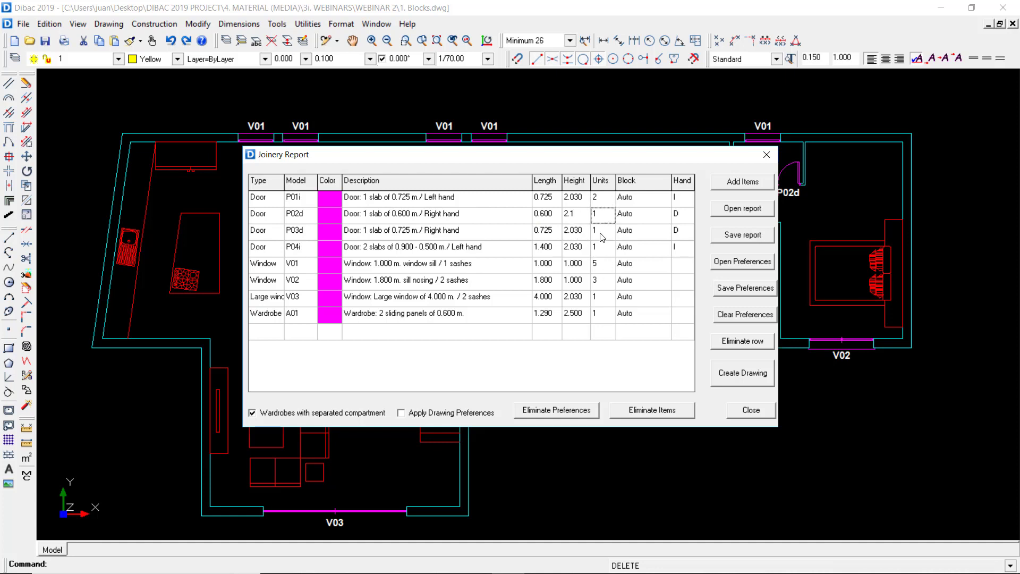
left_click(602, 198)
Create a drawing from the Joinery Report items and close the report
left_click(742, 374)
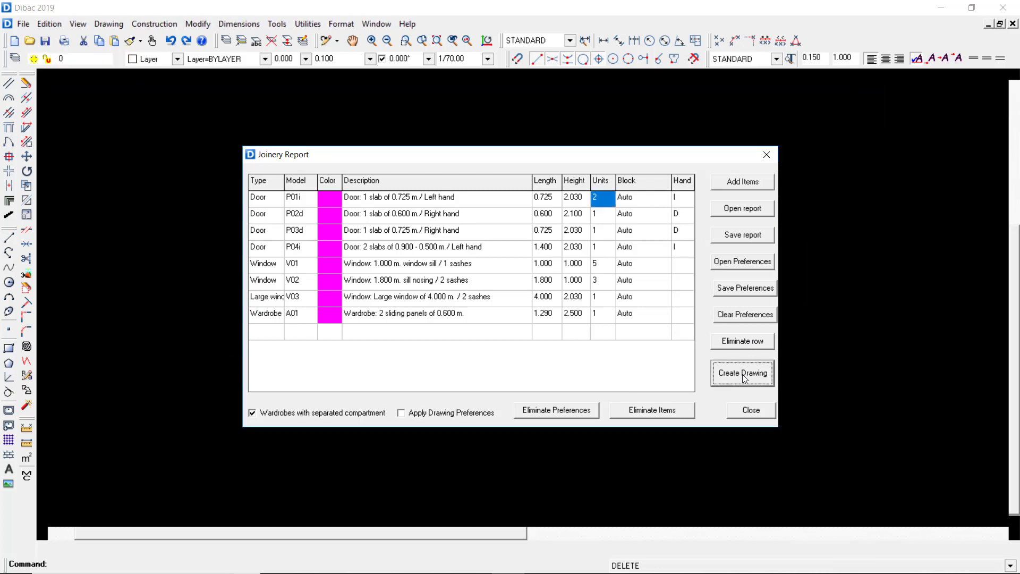
left_click(766, 154)
Examine the generated joinery elevations and their model, amount, dimensions and description tables, especially for doors P01i and P02d
scroll(551, 235, "down", 2)
scroll(477, 232, "up", 4)
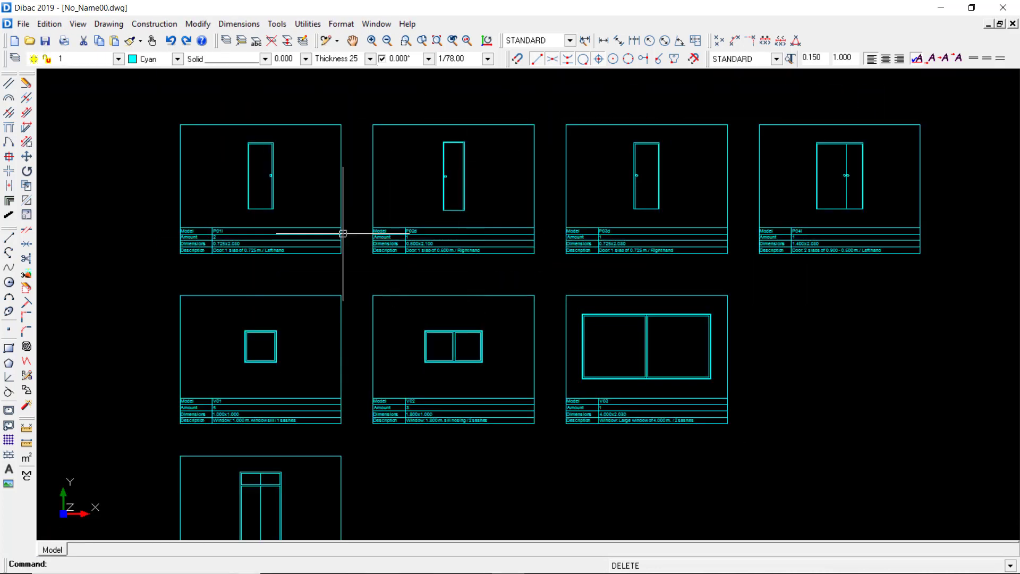
mouse_move(557, 241)
middle_mouse_down()
mouse_move(537, 257)
mouse_move(529, 288)
middle_mouse_up()
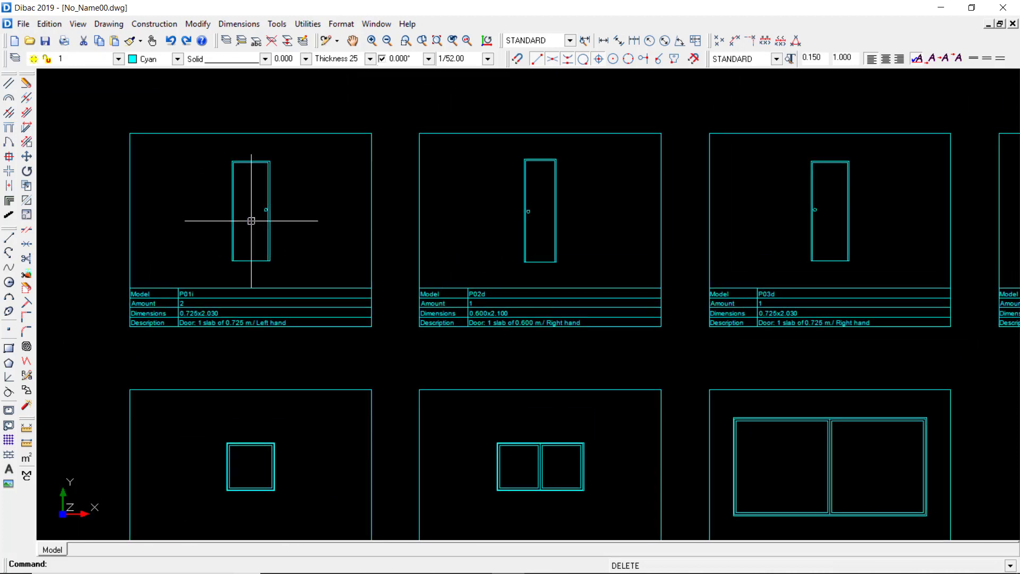
scroll(216, 230, "up", 4)
middle_click_drag(342, 289, 382, 341)
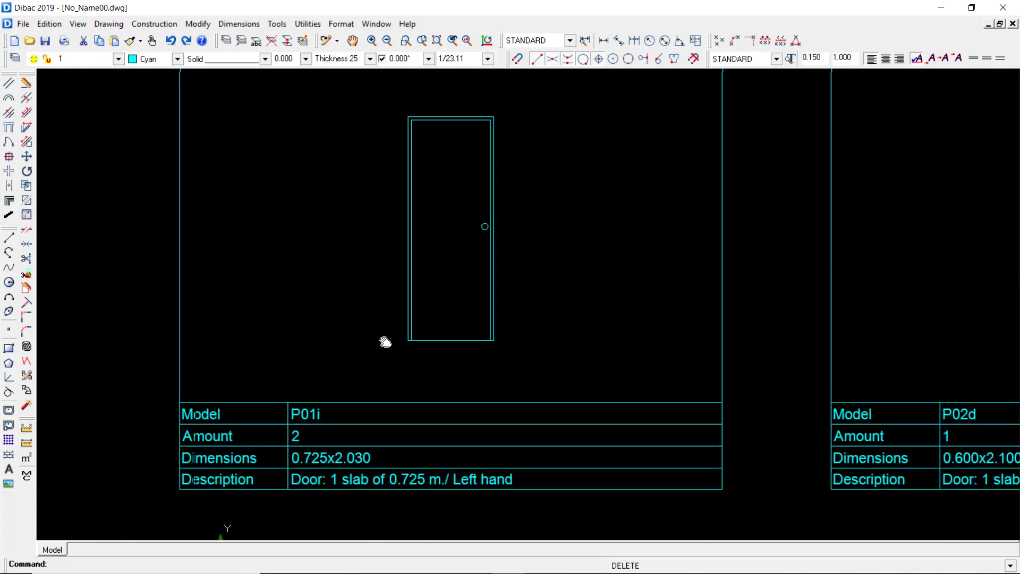
scroll(383, 351, "down", 2)
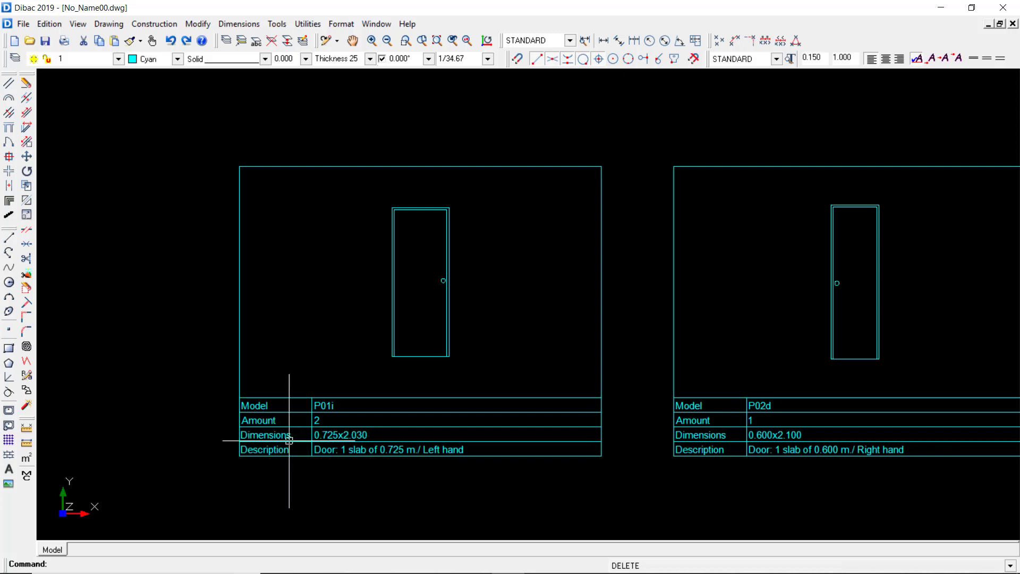
scroll(448, 444, "right", 2)
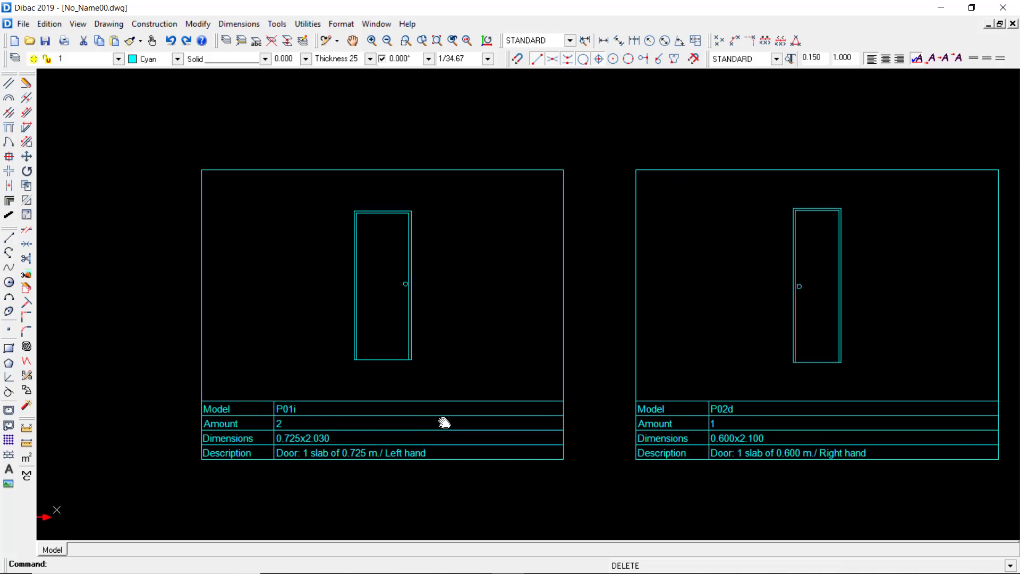
scroll(611, 393, "down", 4)
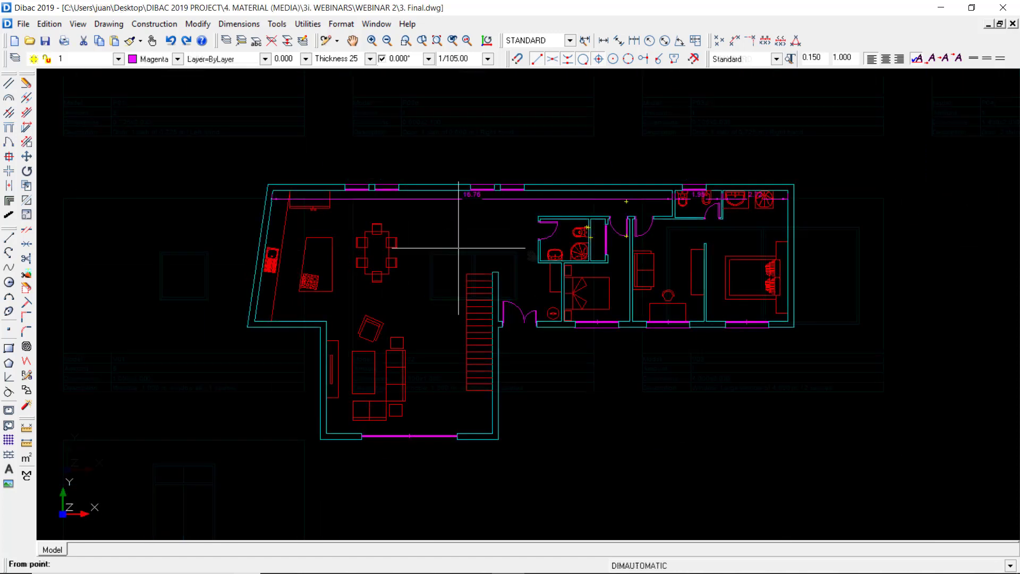
End automatic dimensioning and change the color of the three interior dimensions along the upper wall to yellow
scroll(448, 234, "down", 2)
scroll(446, 221, "up", 2)
key("Escape")
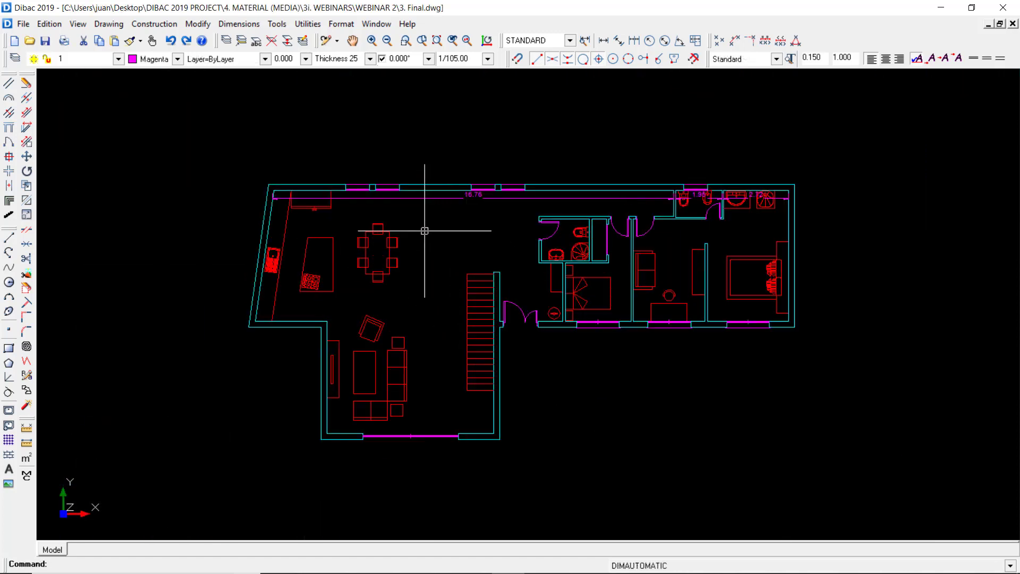
scroll(425, 229, "up", 2)
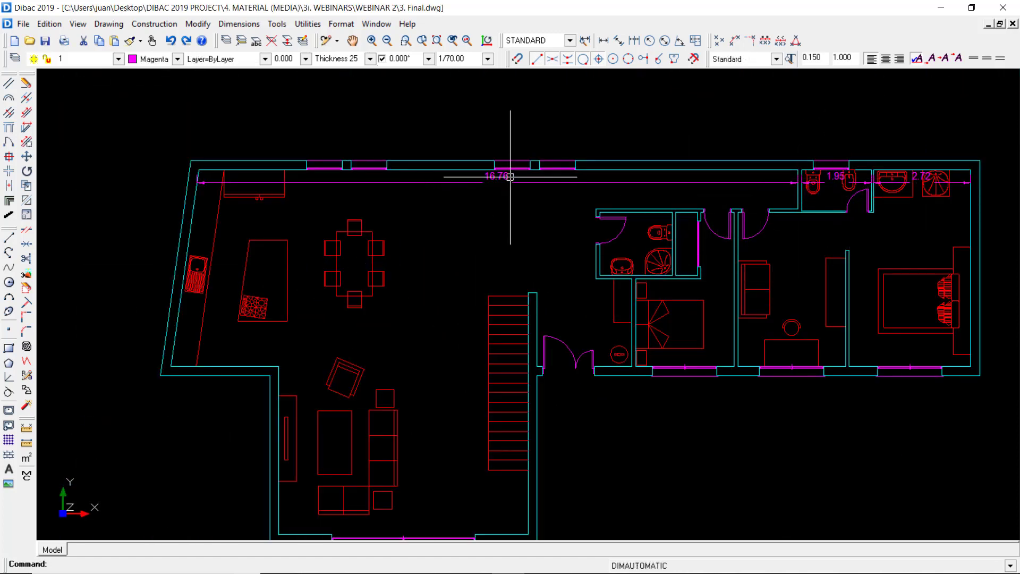
scroll(489, 174, "up", 2)
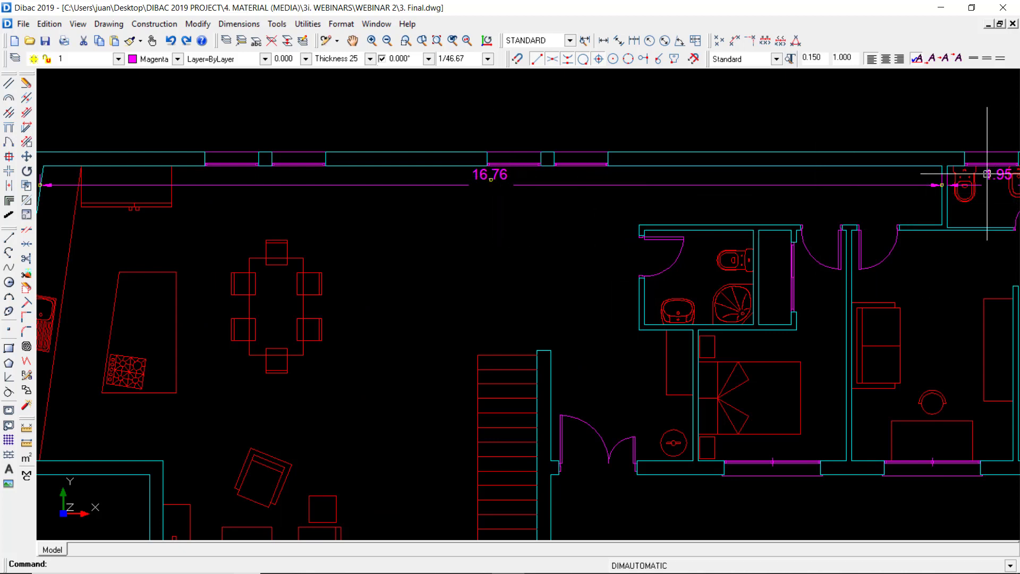
middle_click_drag(843, 183, 580, 172)
left_click(860, 164)
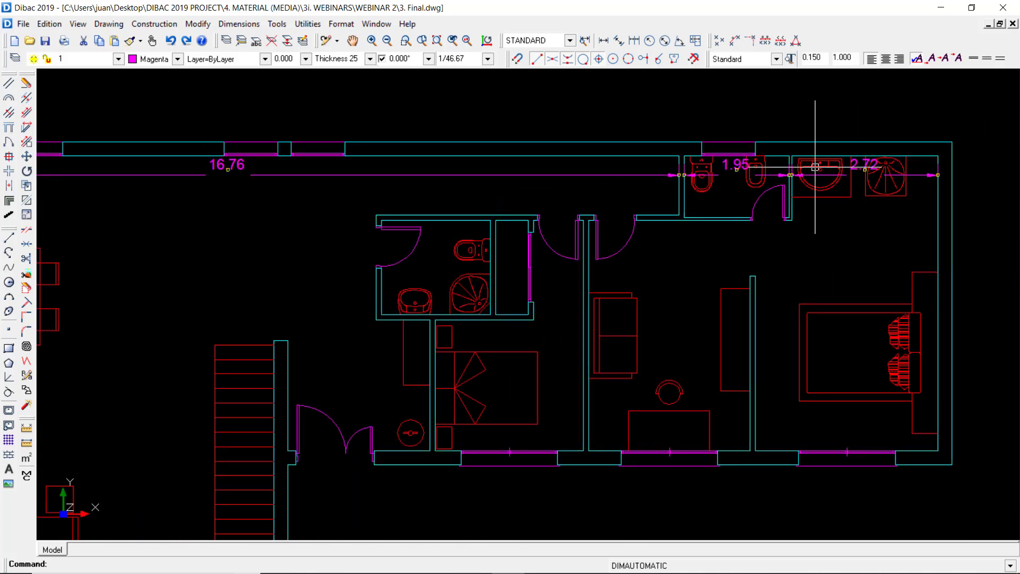
left_click(178, 60)
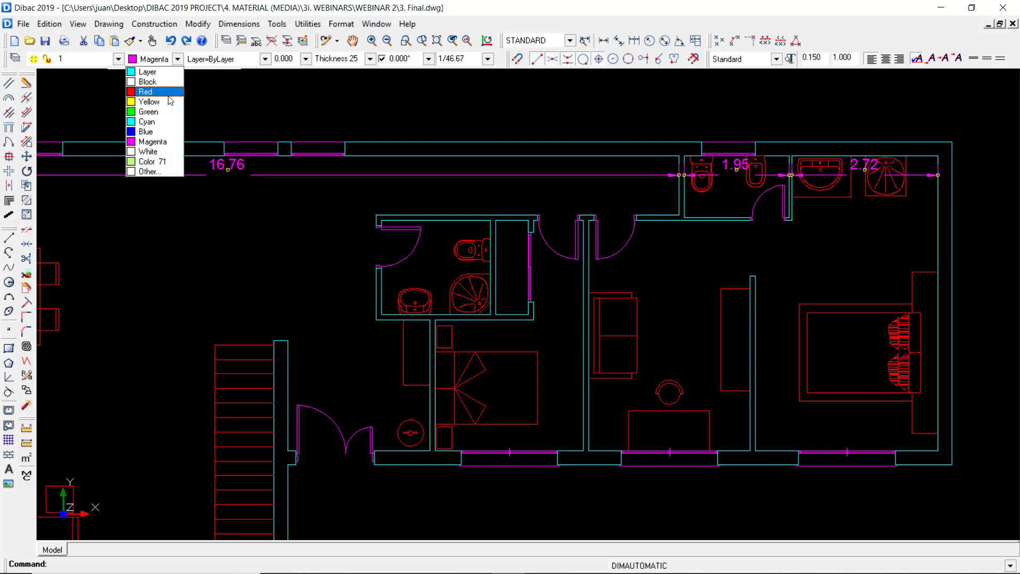
left_click(149, 100)
scroll(359, 207, "down", 2)
middle_click_drag(360, 207, 392, 209)
key("Escape")
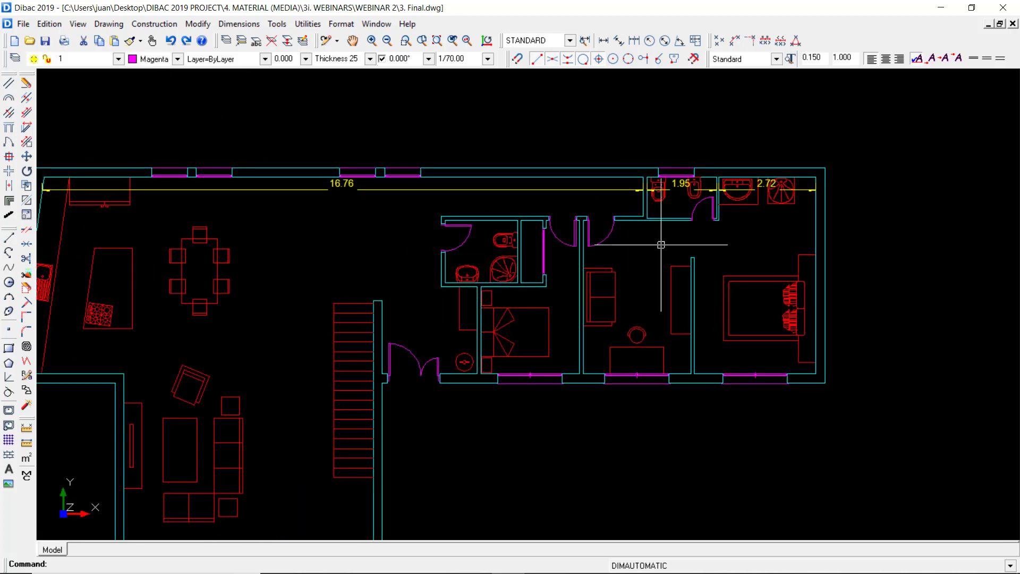
Use Lengthen to shift the house's kitchen and living end inward, shortening the long interior span along the upper wall to about 14.97
middle_click_drag(133, 189, 197, 193)
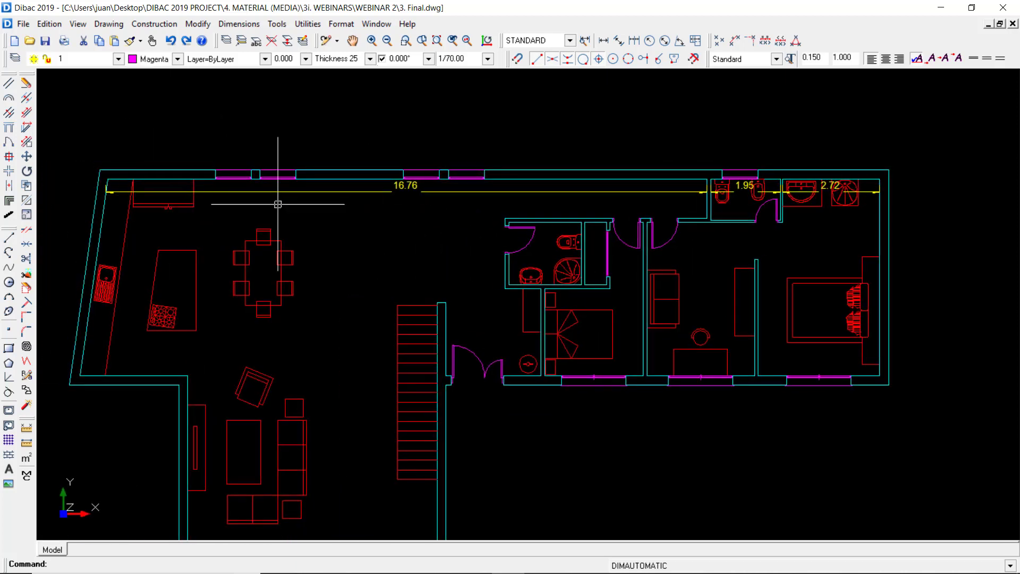
scroll(386, 252, "down", 1)
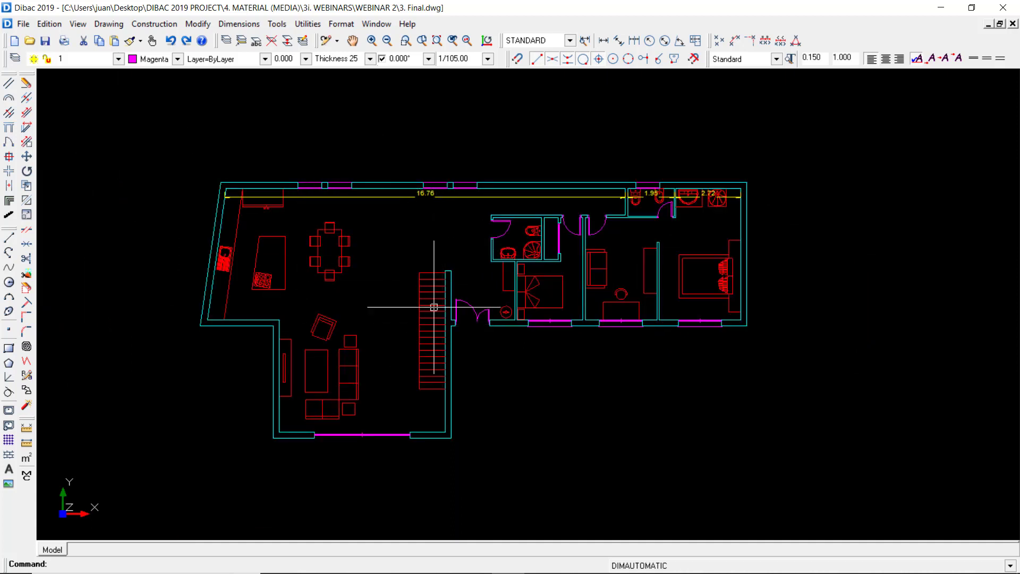
left_click(28, 142)
left_click(191, 158)
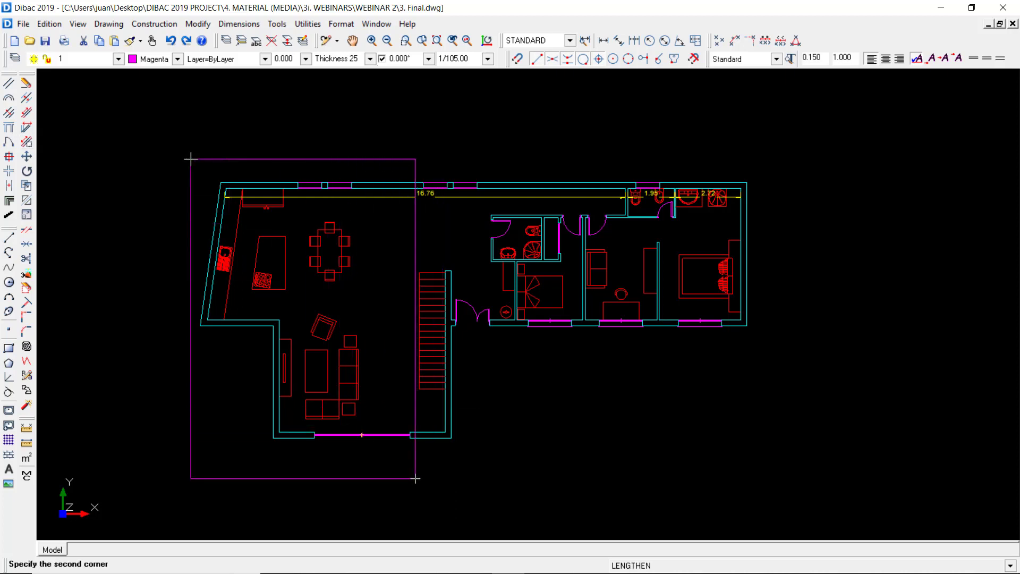
left_click(416, 478)
scroll(353, 196, "up", 2)
left_click(353, 228)
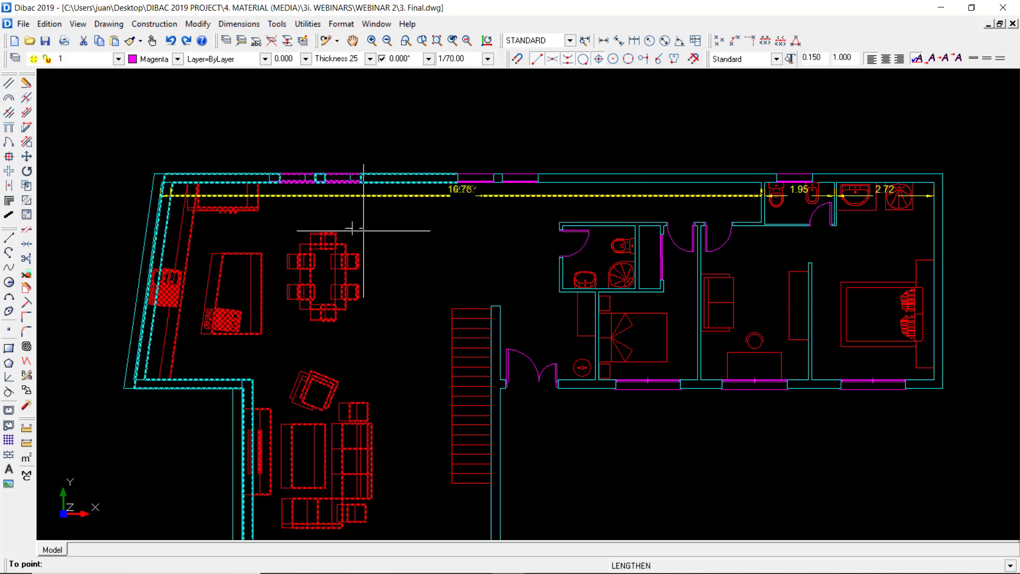
left_click(417, 234)
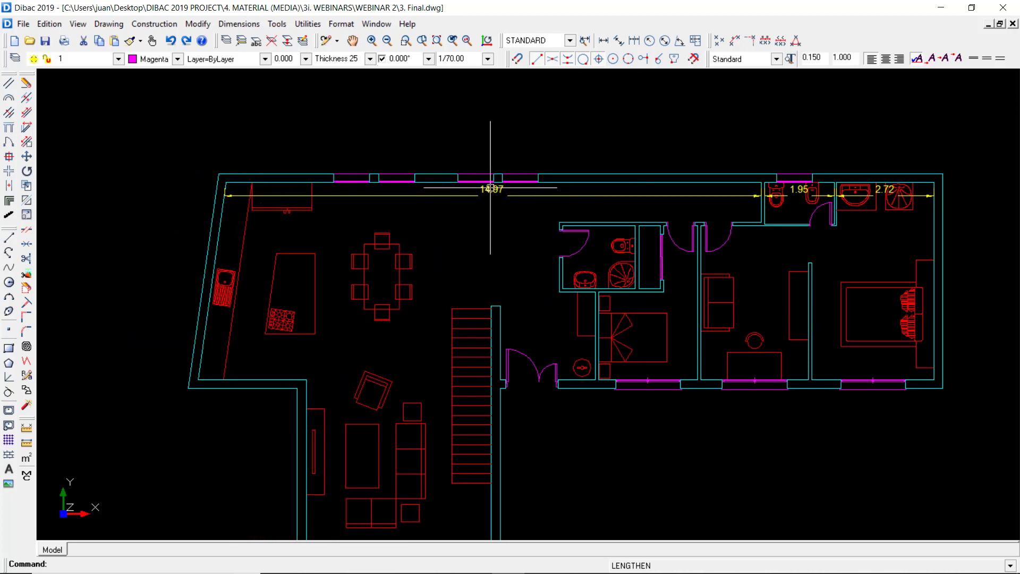
scroll(486, 215, "down", 2)
scroll(485, 222, "up", 4)
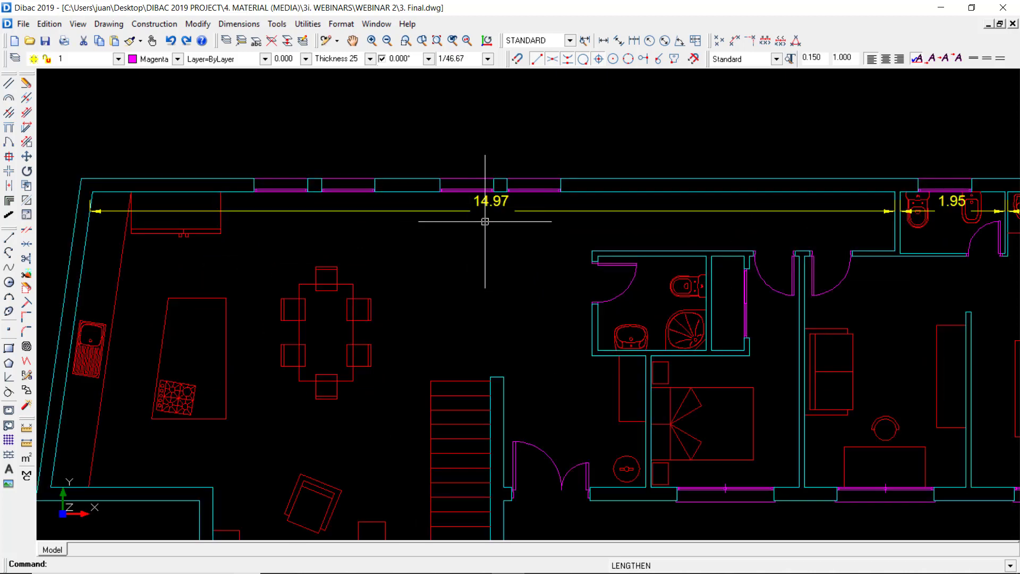
scroll(485, 222, "down", 4)
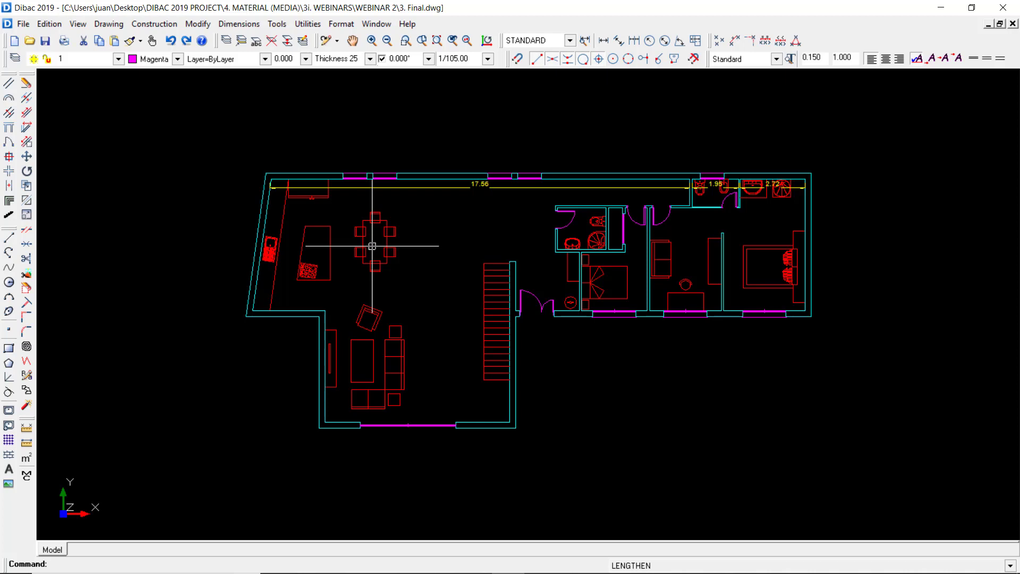
scroll(349, 243, "up", 2)
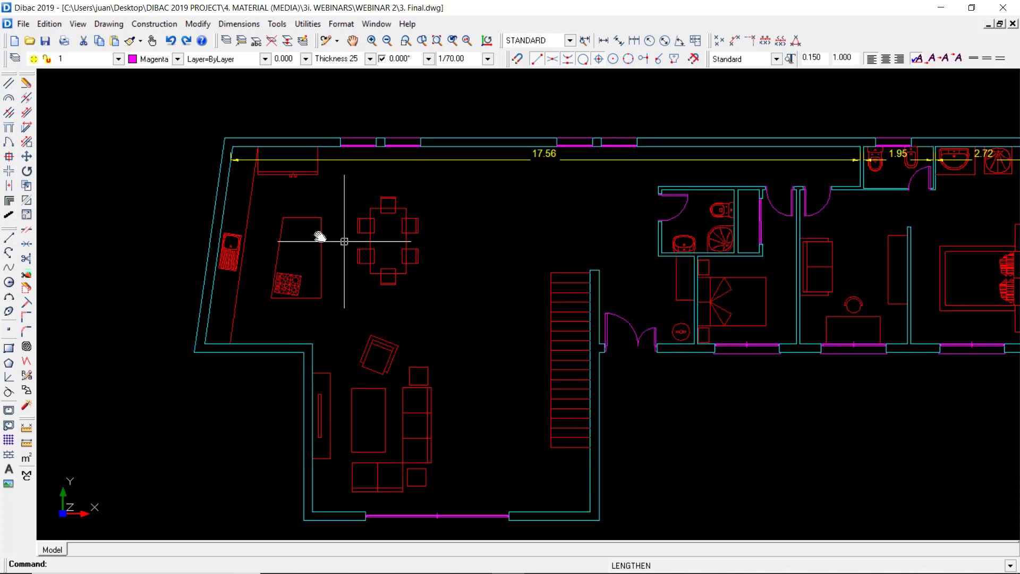